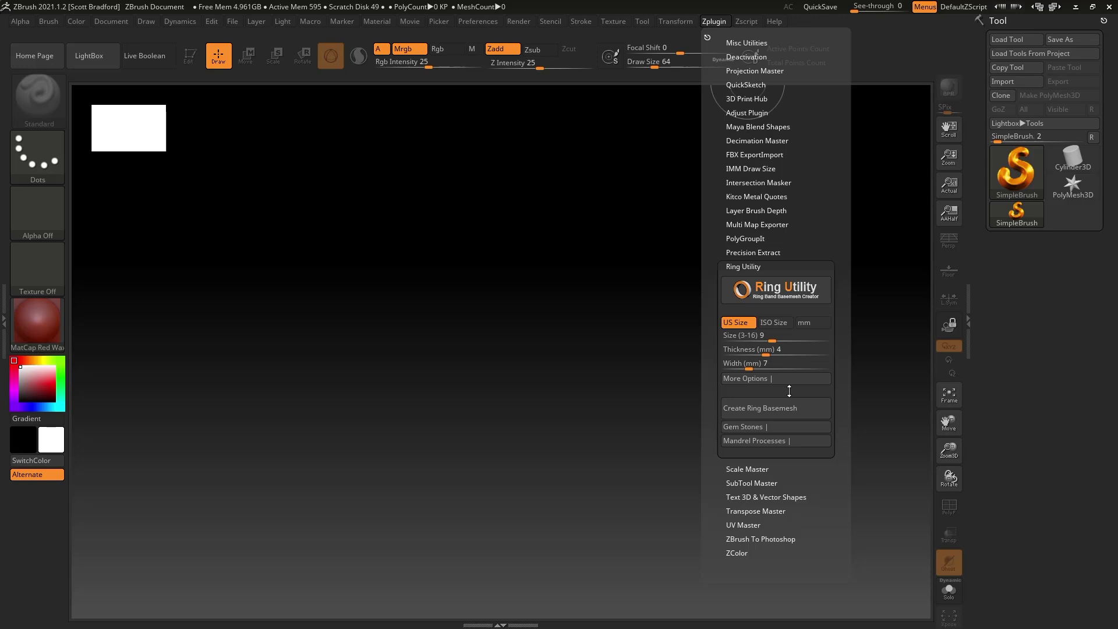
- Set the round gem stone's dimension to 6.5 mm with On Band off, and try to add it as a subtool
left_click(756, 428)
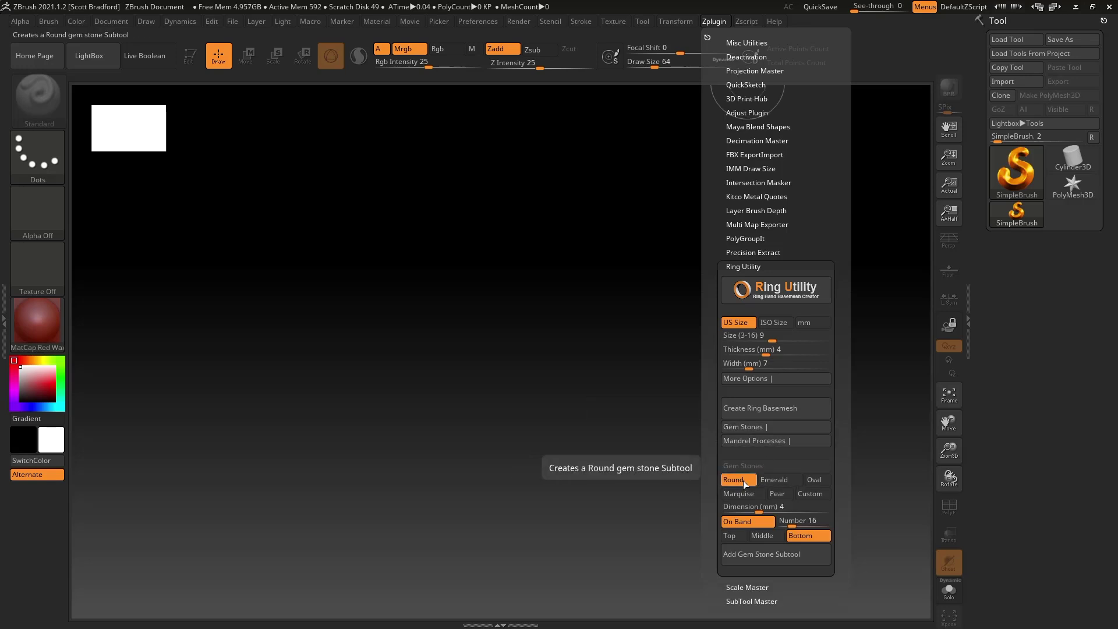
left_click(733, 507)
type("6.5")
key("Return")
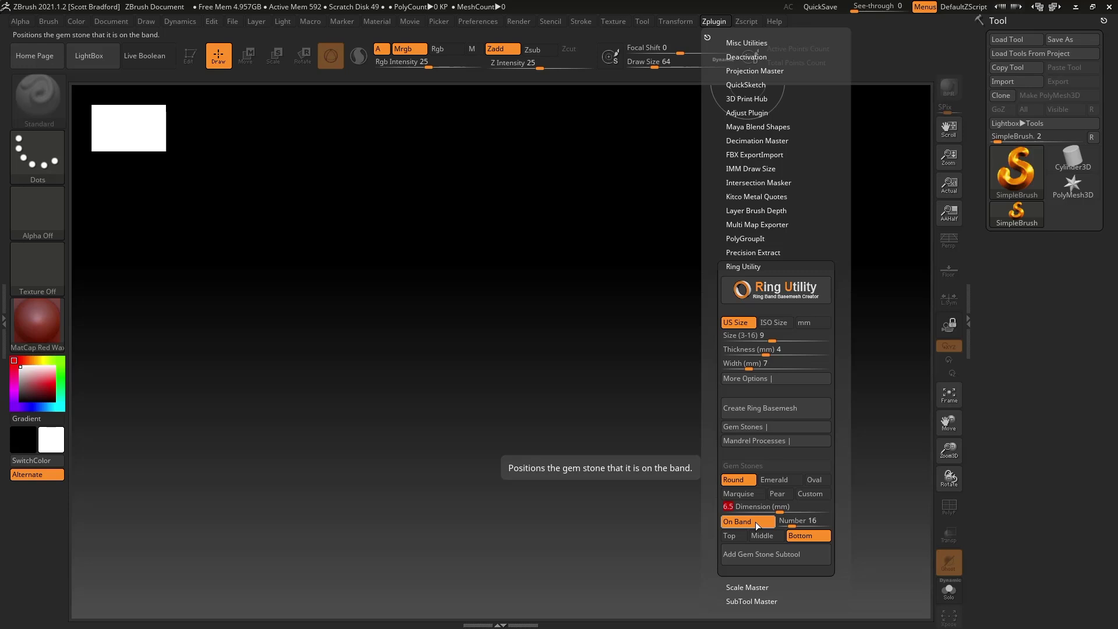
left_click(753, 522)
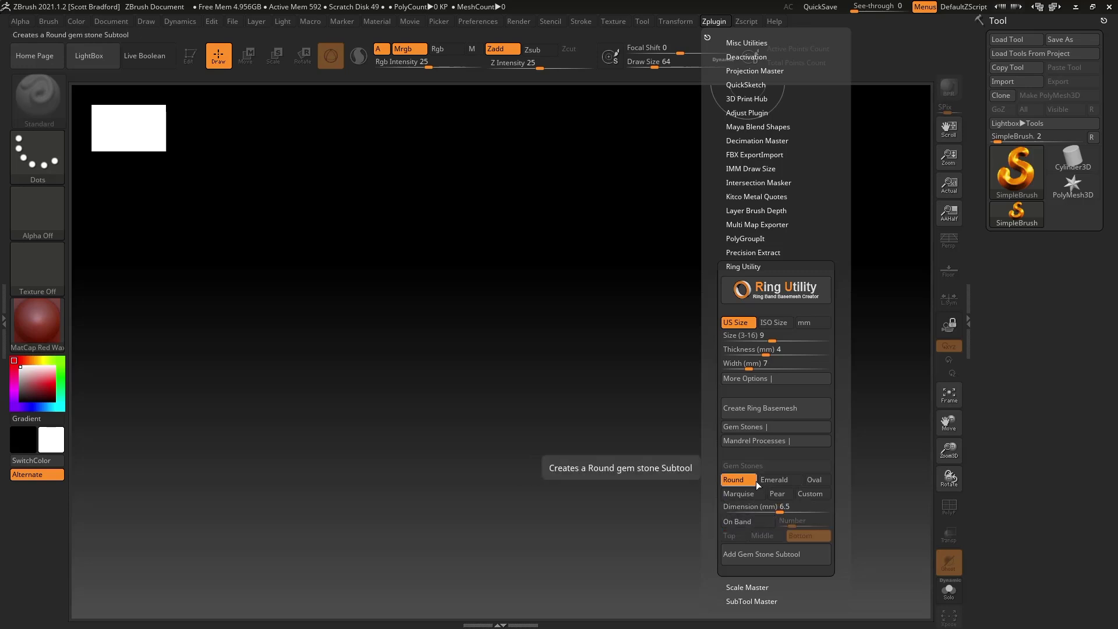
left_click(772, 555)
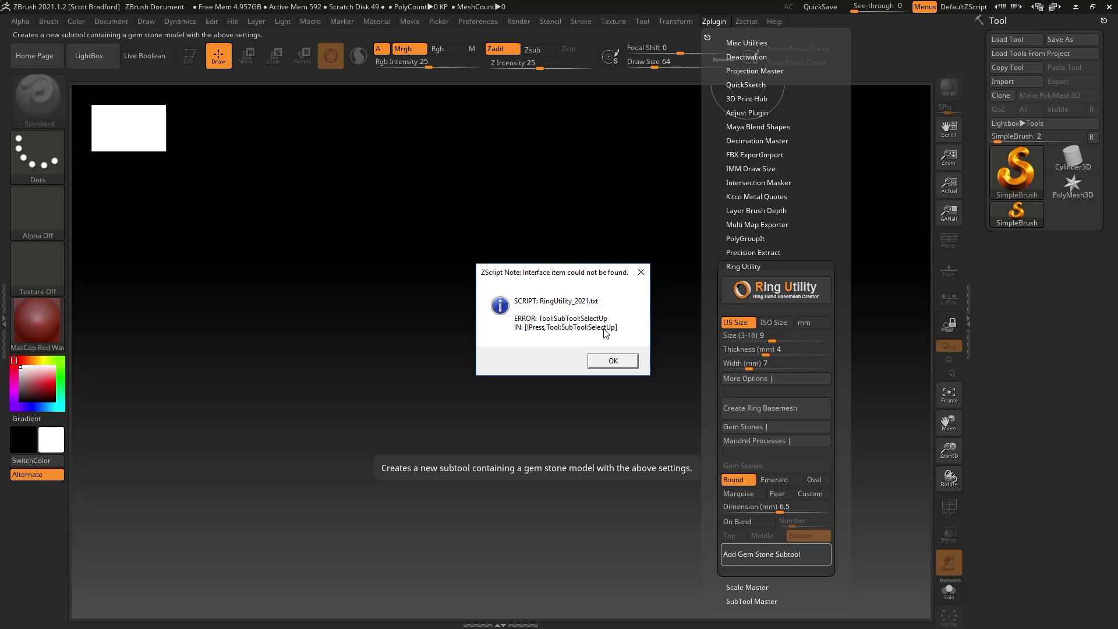
left_click(606, 362)
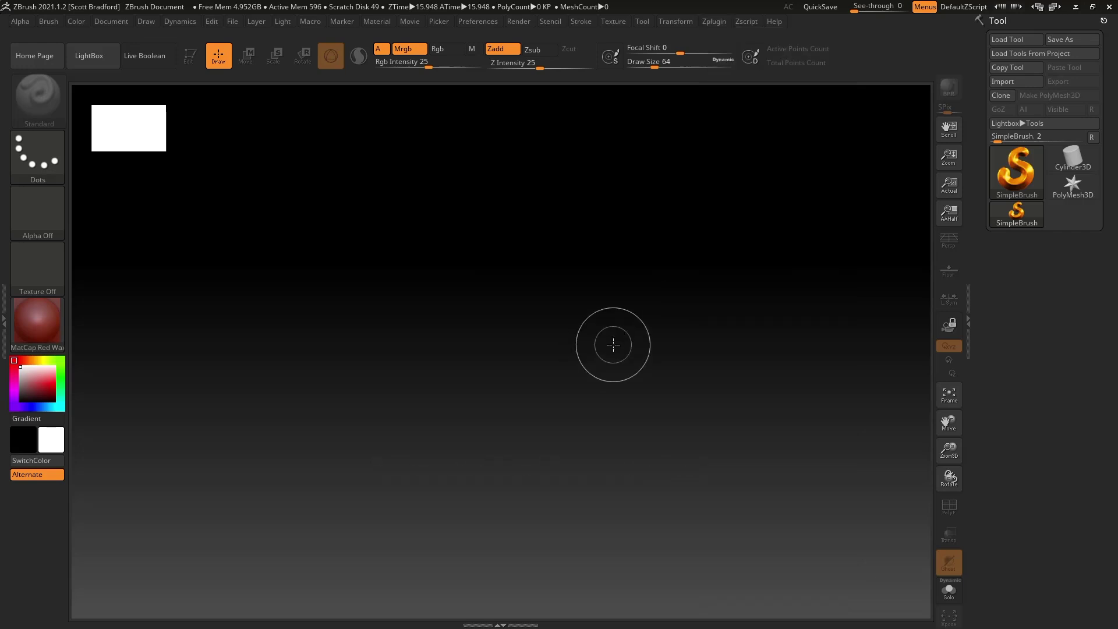
- Draw a PolyMesh3D star in the middle of the canvas and put it into Edit mode
mouse_move(1077, 196)
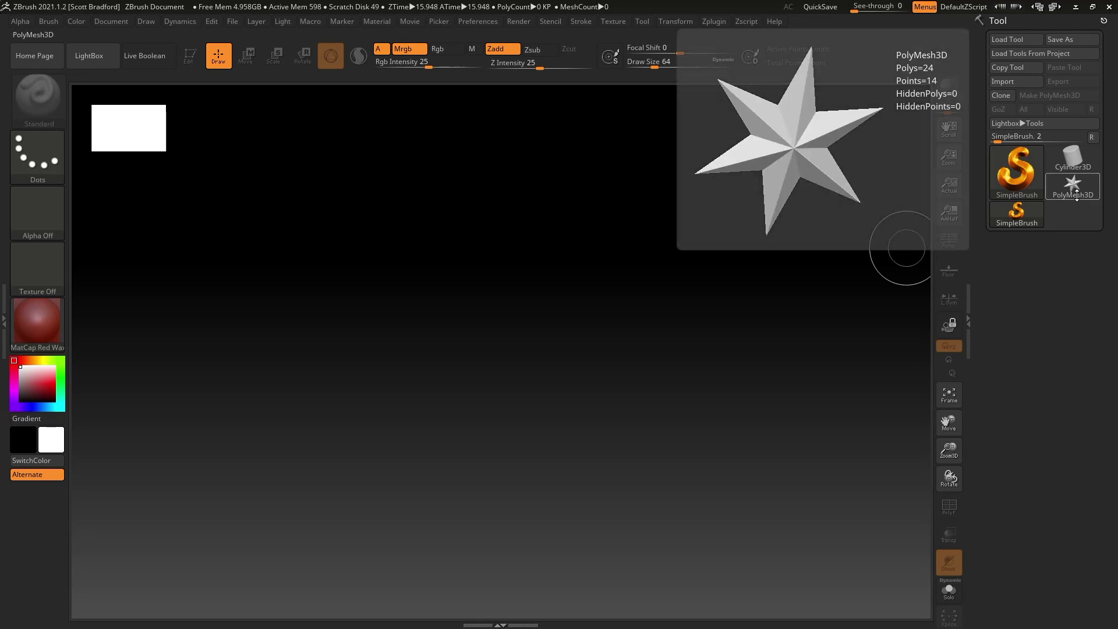
left_click(1077, 196)
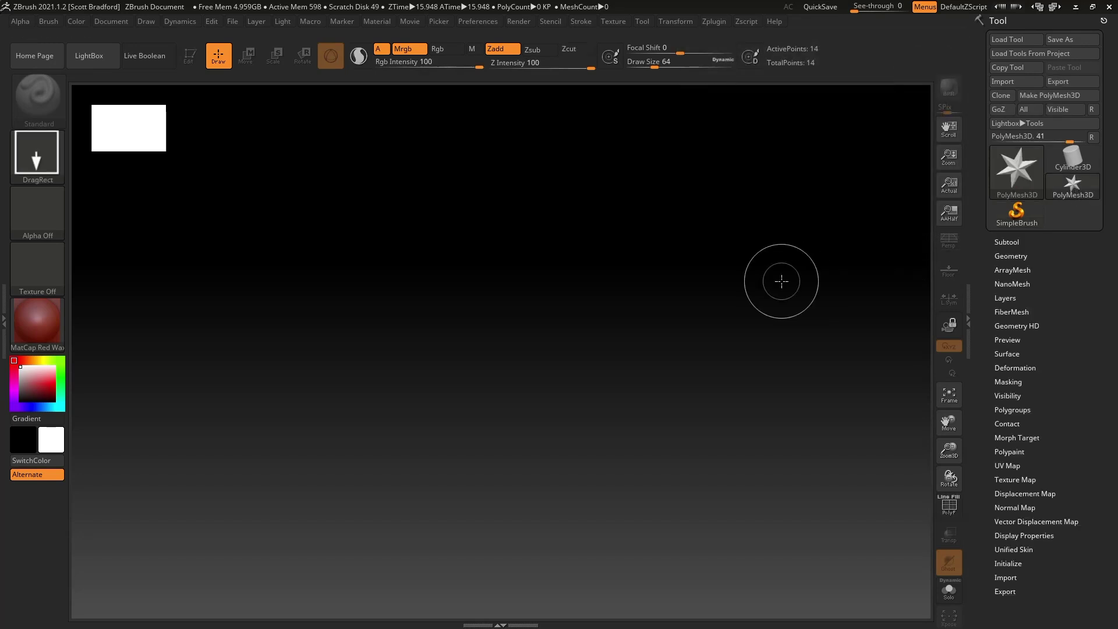
left_click_drag(529, 318, 631, 512)
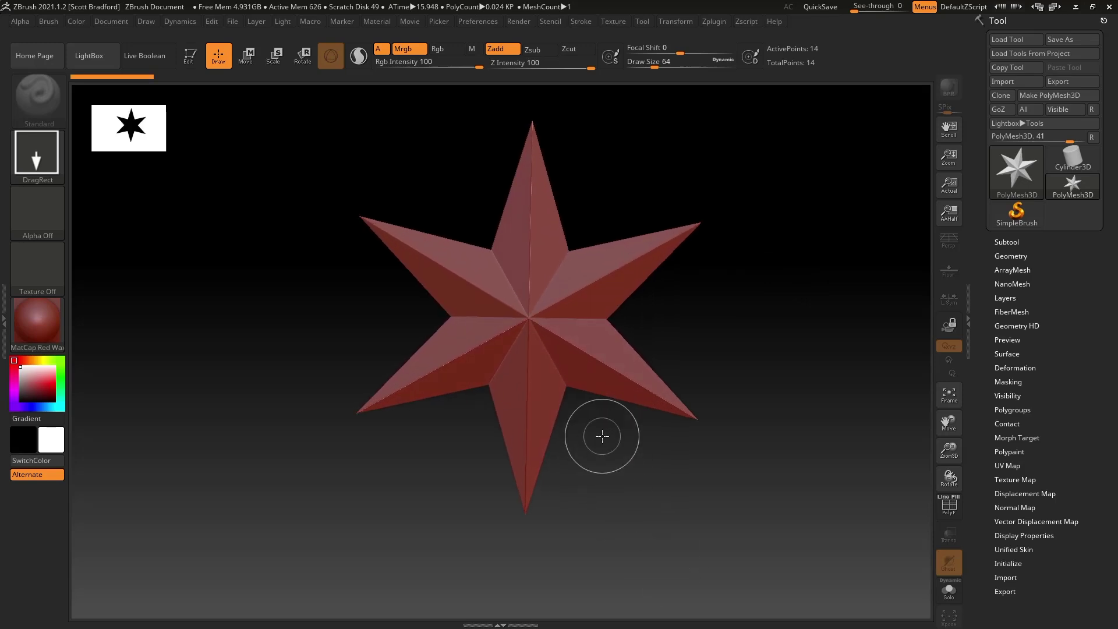
key("t")
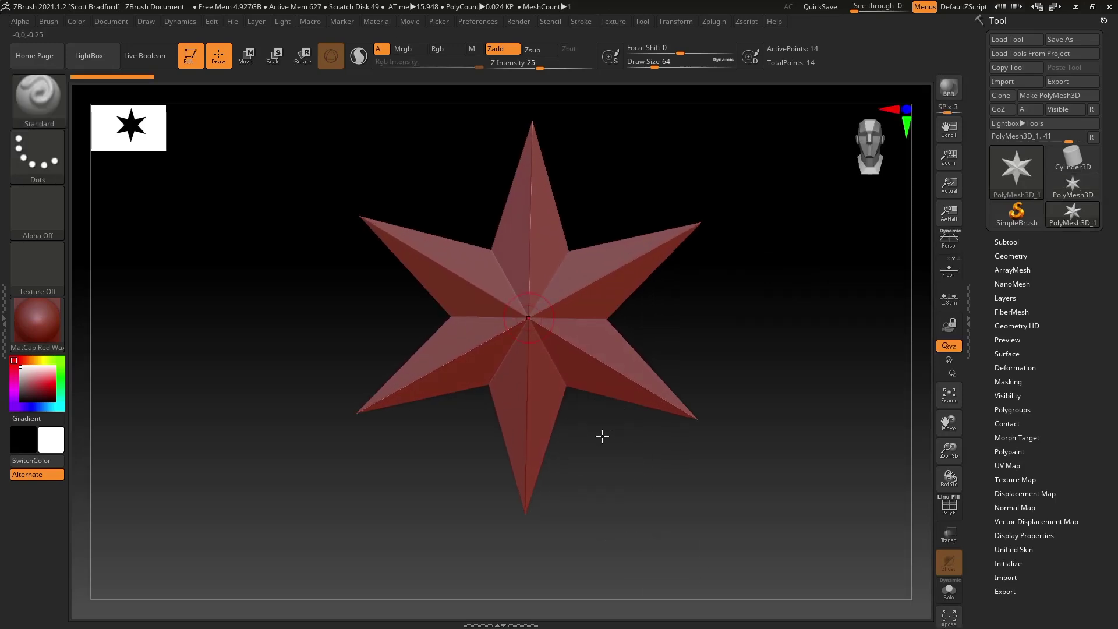
- Add the round 6.5 mm gem stone as a subtool and move it above the star in the subtool order
left_click(717, 22)
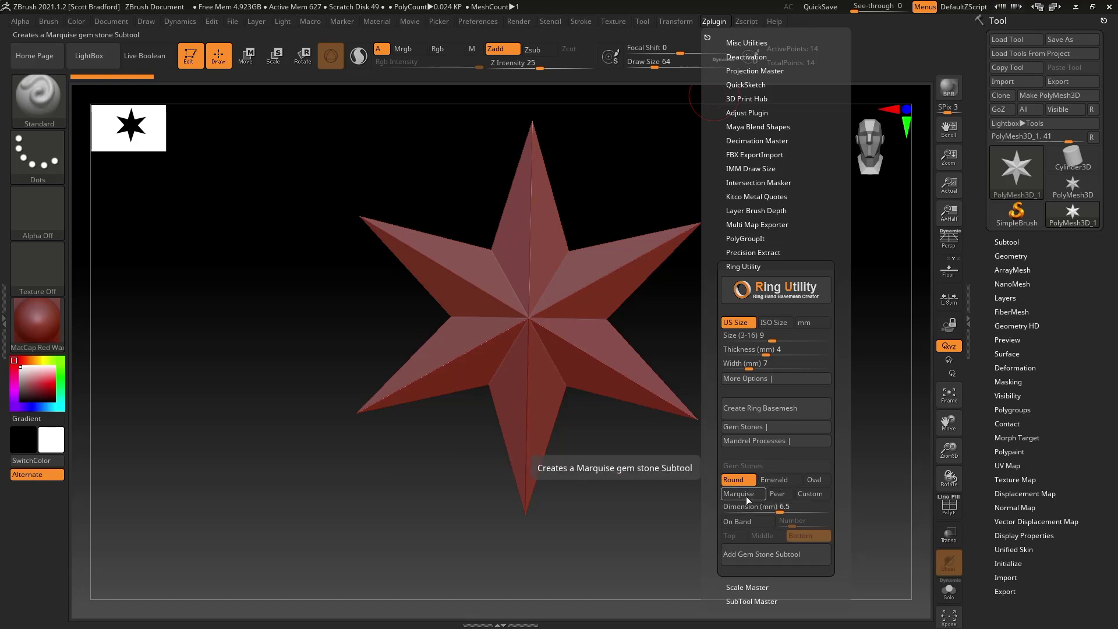
left_click(767, 554)
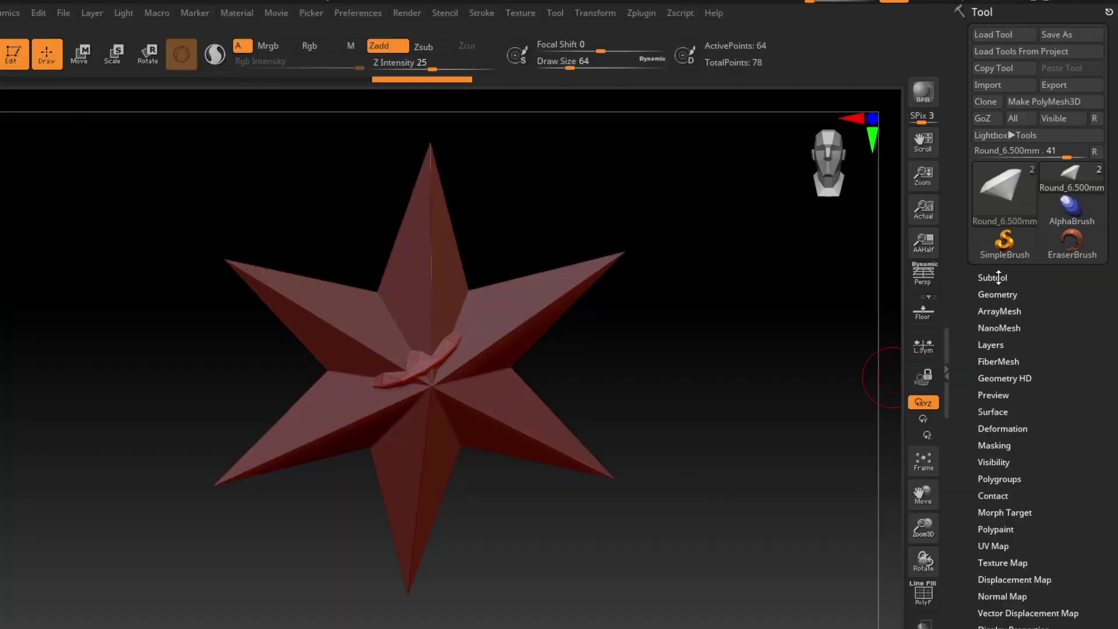
left_click(999, 278)
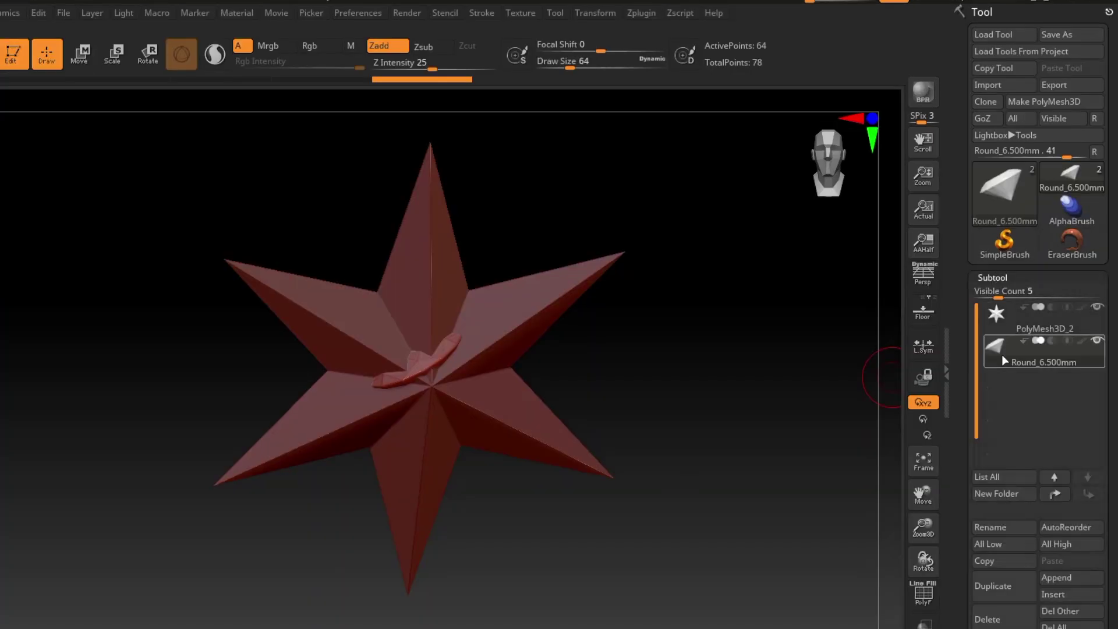
mouse_move(1013, 361)
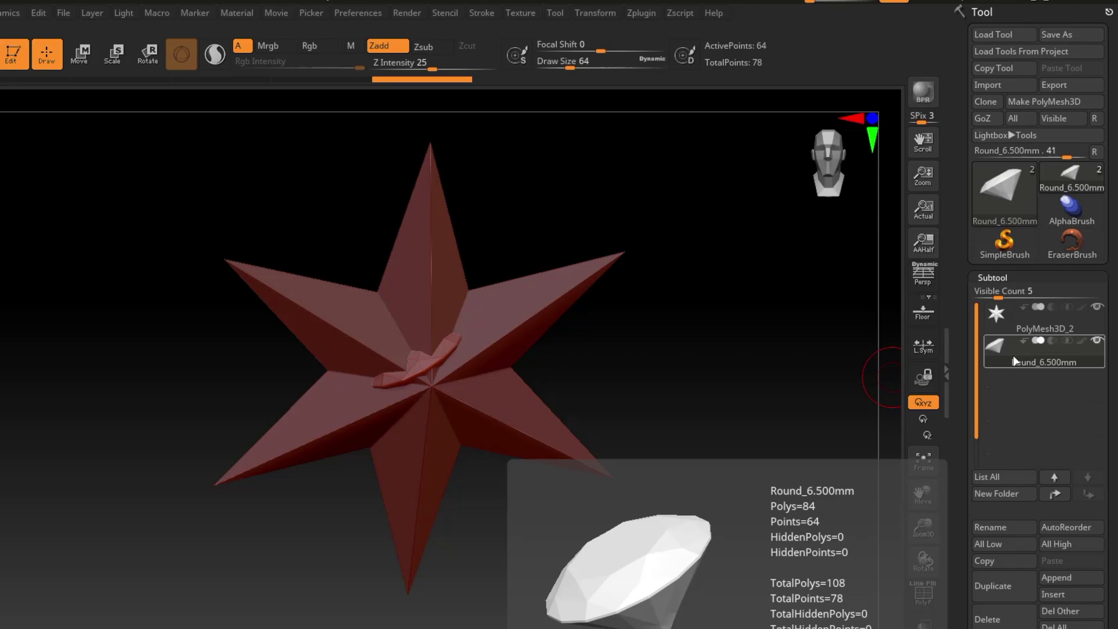
left_click_drag(1036, 355, 1044, 324)
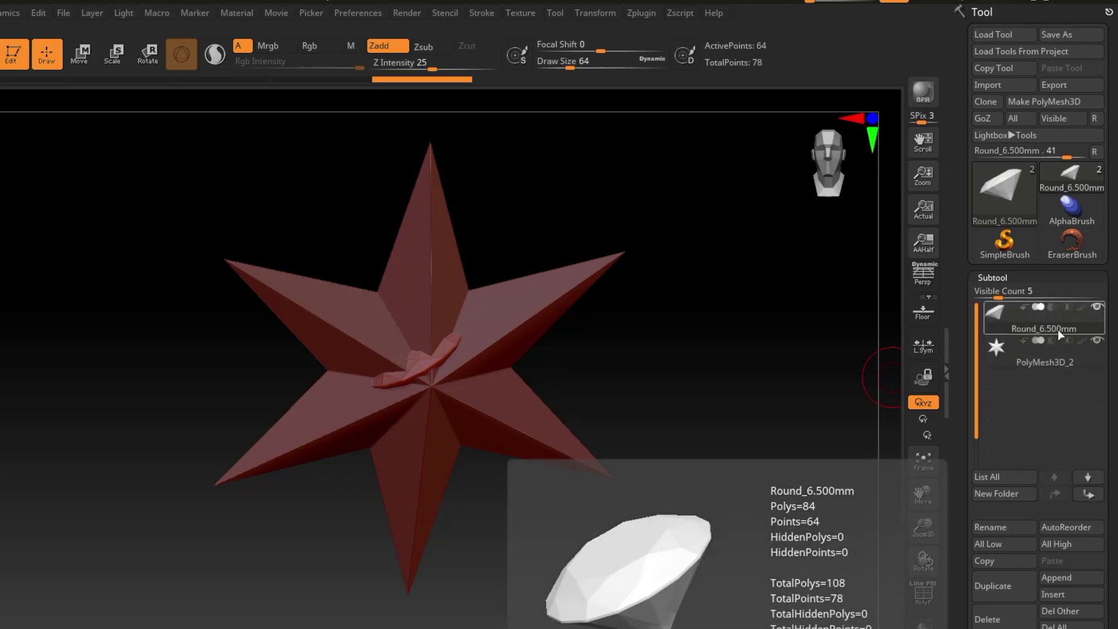
- Set the round gem stone's XYZ size to 6.5 in its geometry settings
left_click_drag(1115, 457, 1113, 335)
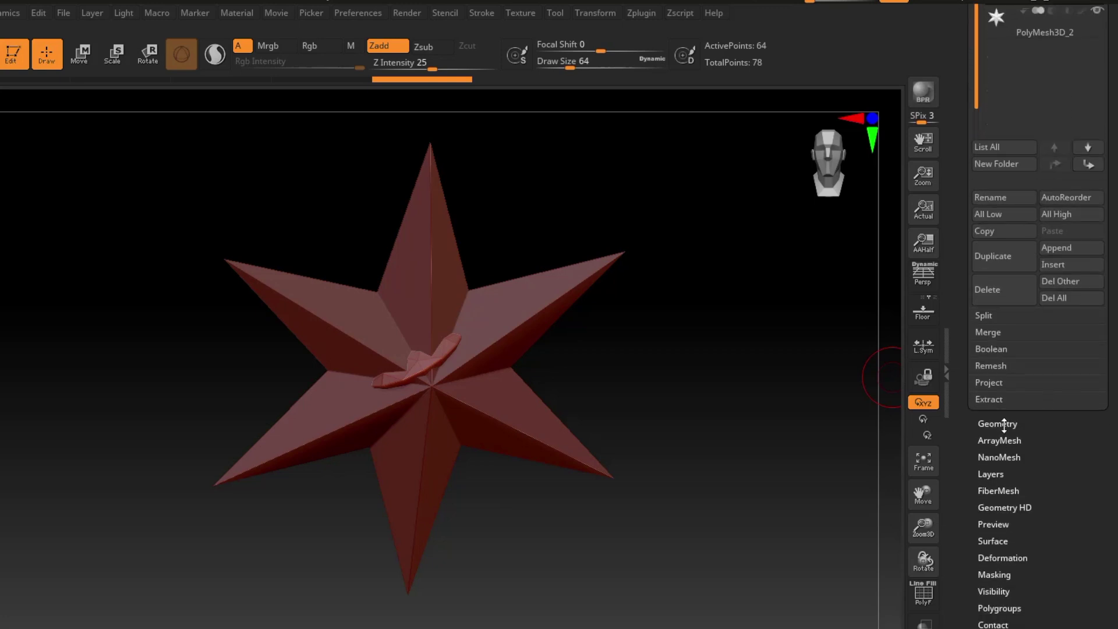
left_click(1004, 424)
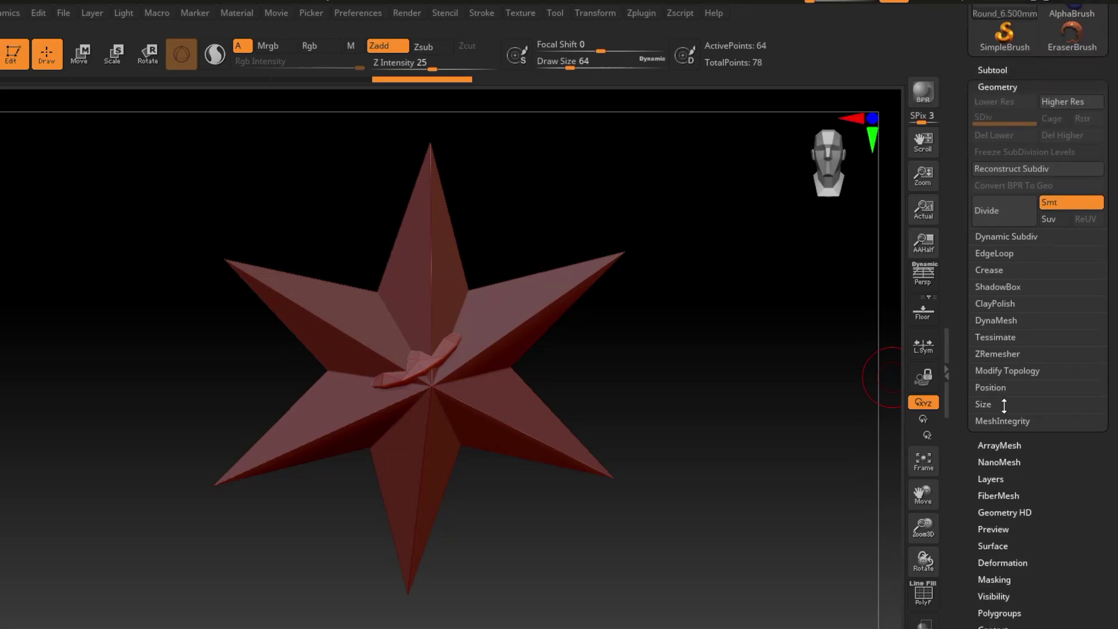
left_click(984, 404)
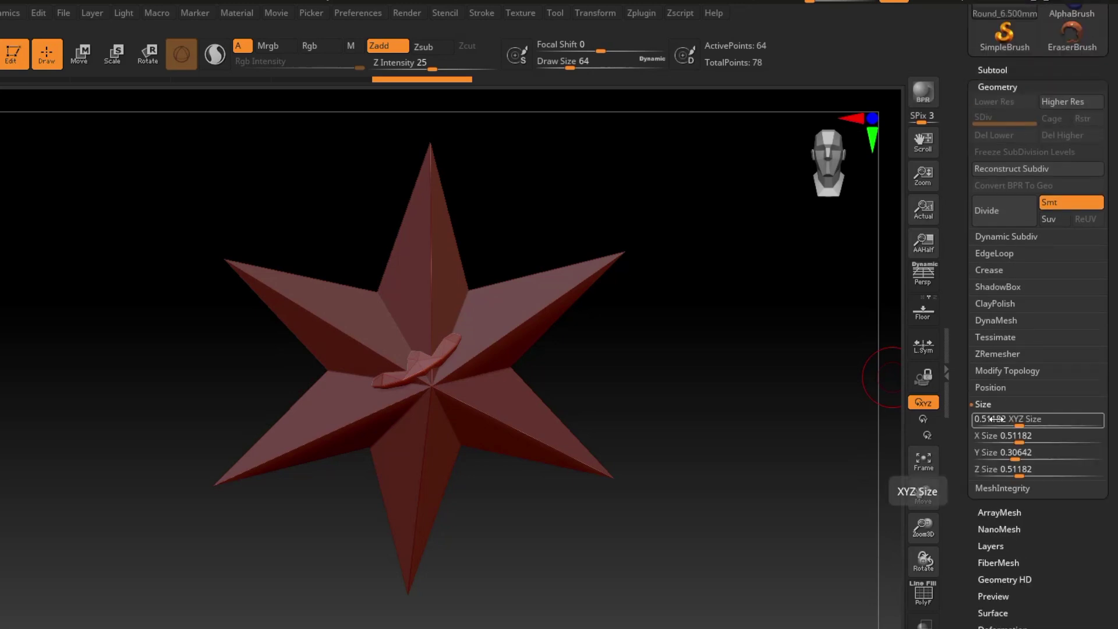
left_click(991, 434)
left_click(987, 421)
double_click(986, 422)
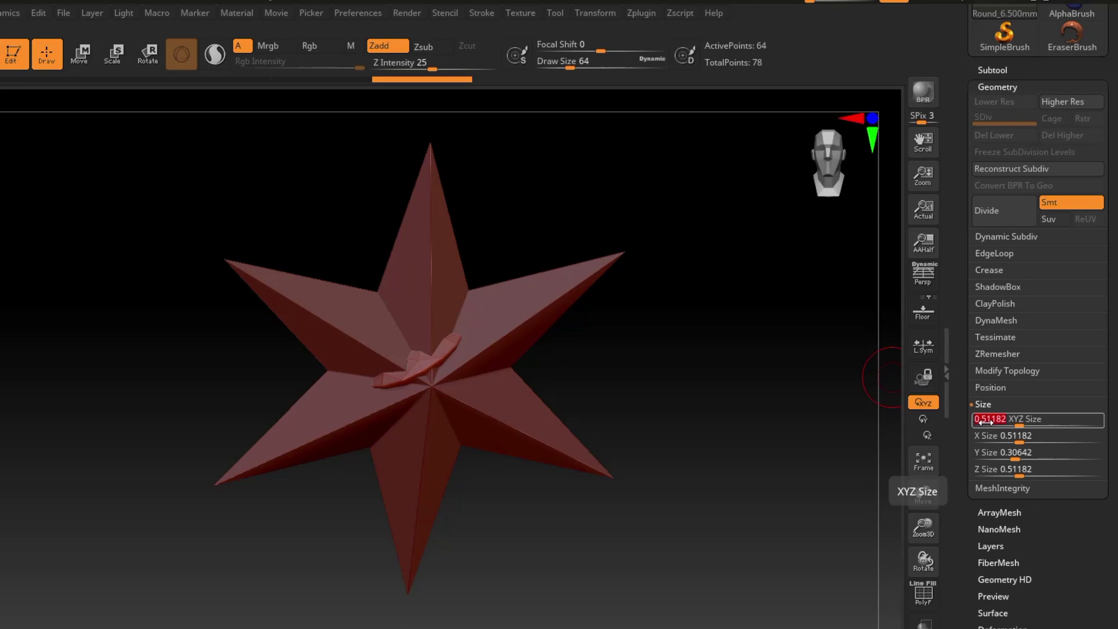
type("6.5")
key("Return")
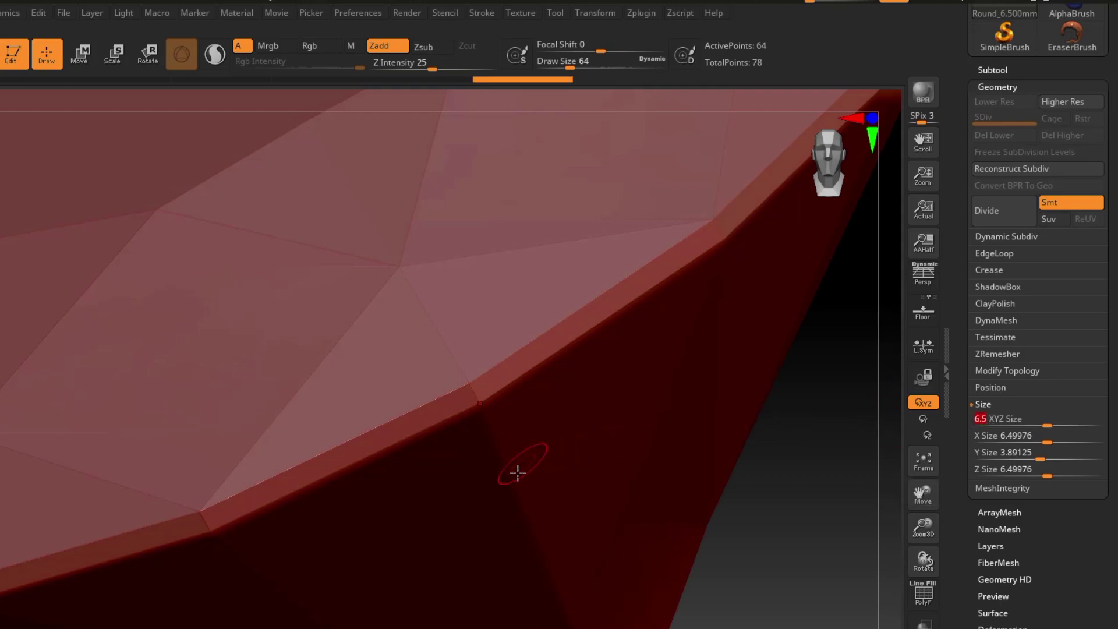
- Apply the mah_dirty_blue_01 MatCap material to the model
scroll(486, 496, "down", 5)
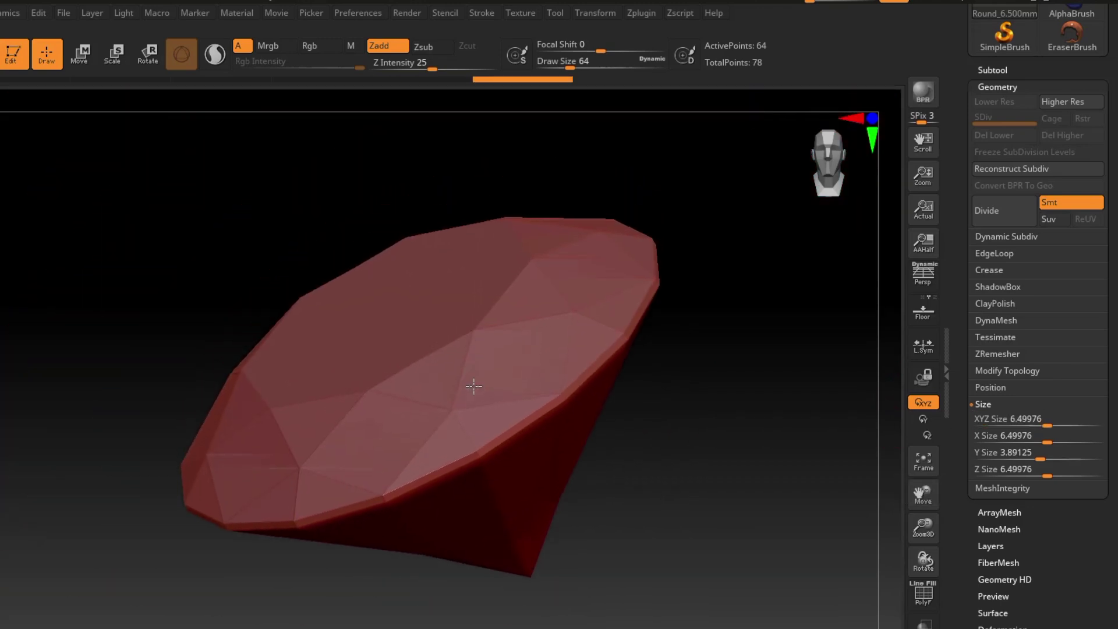
right_click_drag(449, 410, 476, 406)
right_click_drag(367, 449, 491, 429)
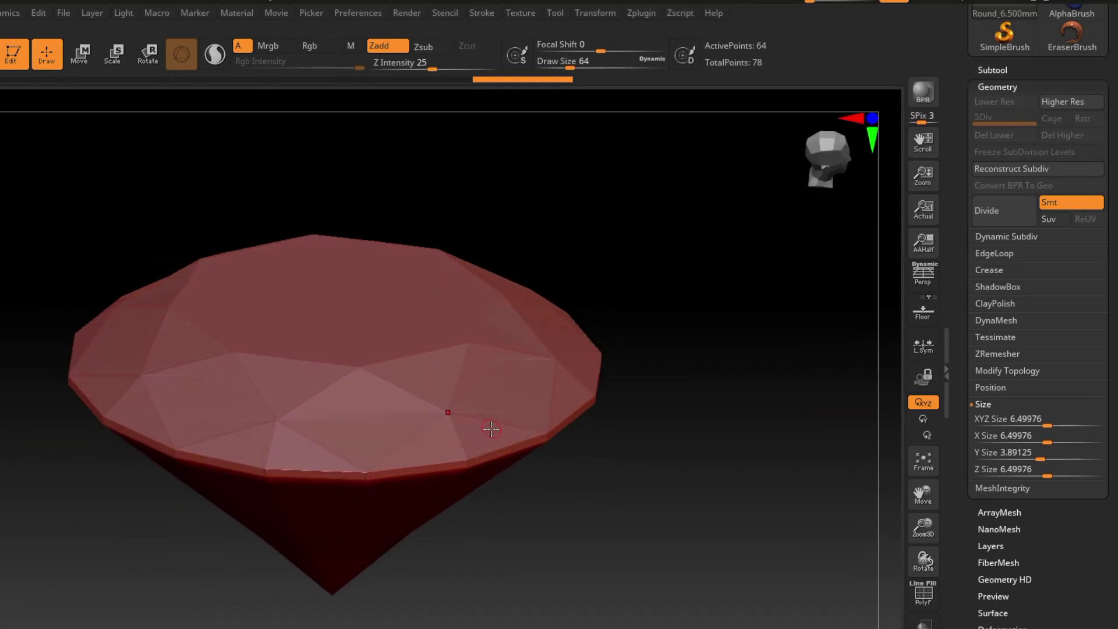
right_click_drag(491, 430, 547, 433)
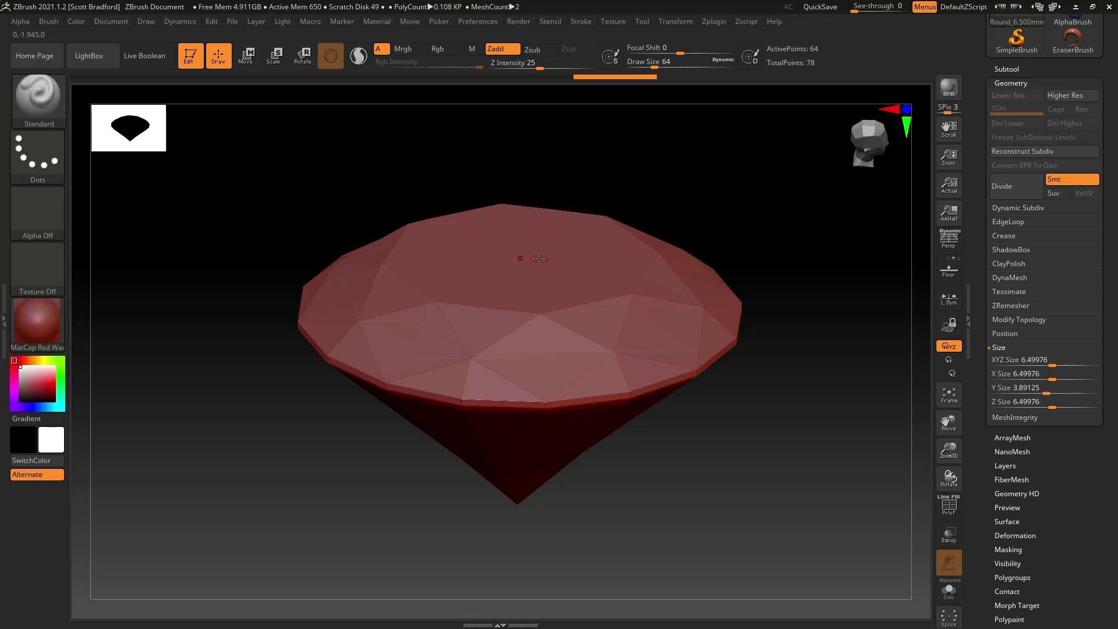
right_click_drag(538, 259, 556, 325)
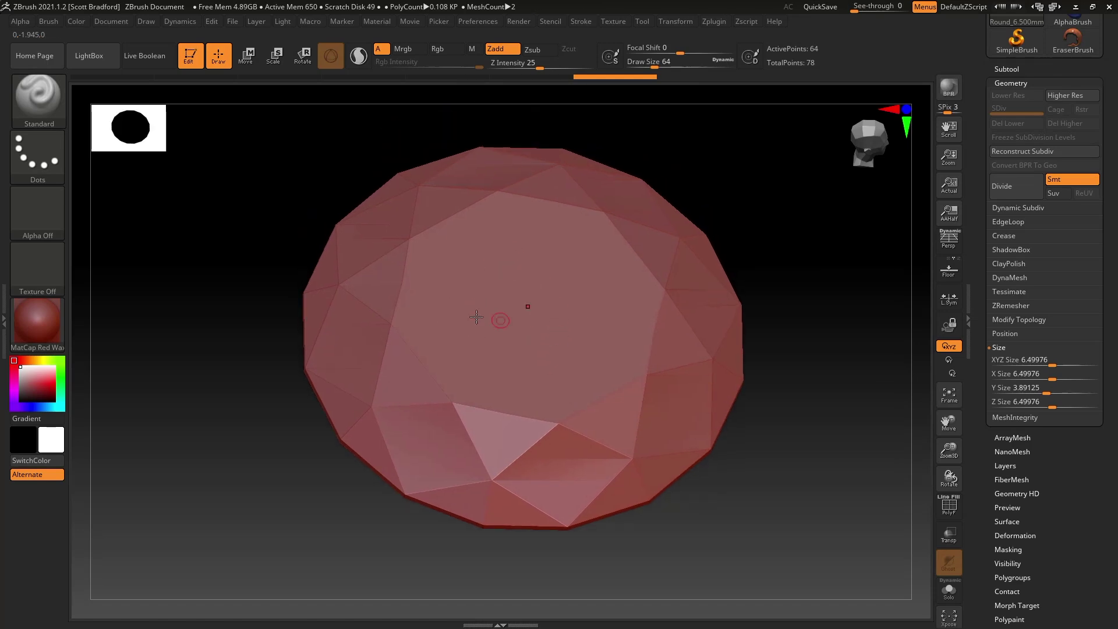
mouse_move(32, 331)
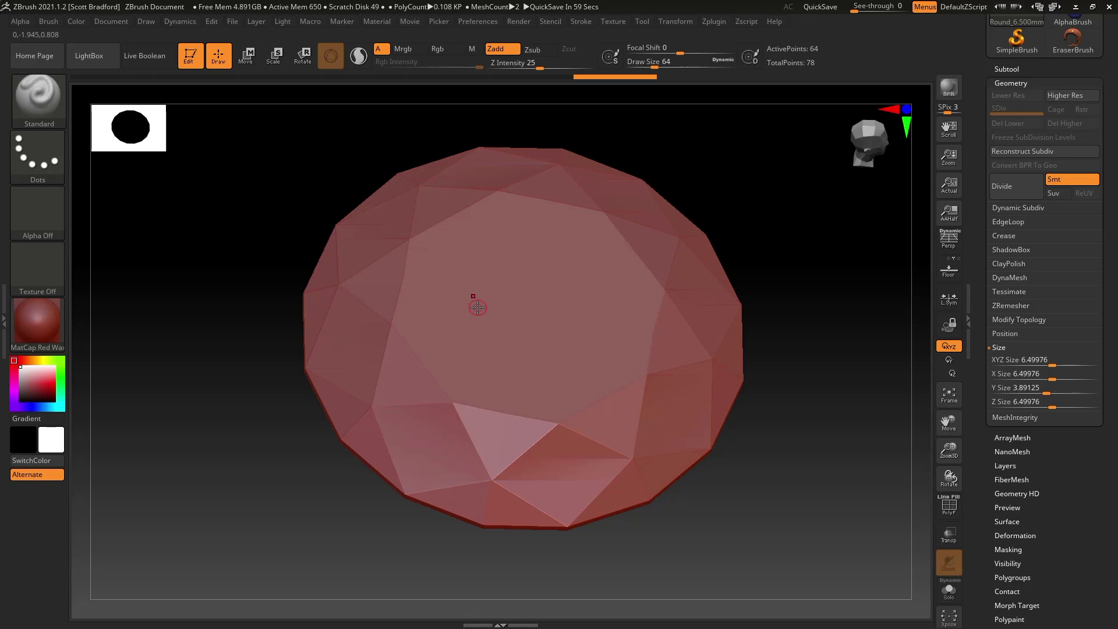
left_click(37, 322)
mouse_move(280, 447)
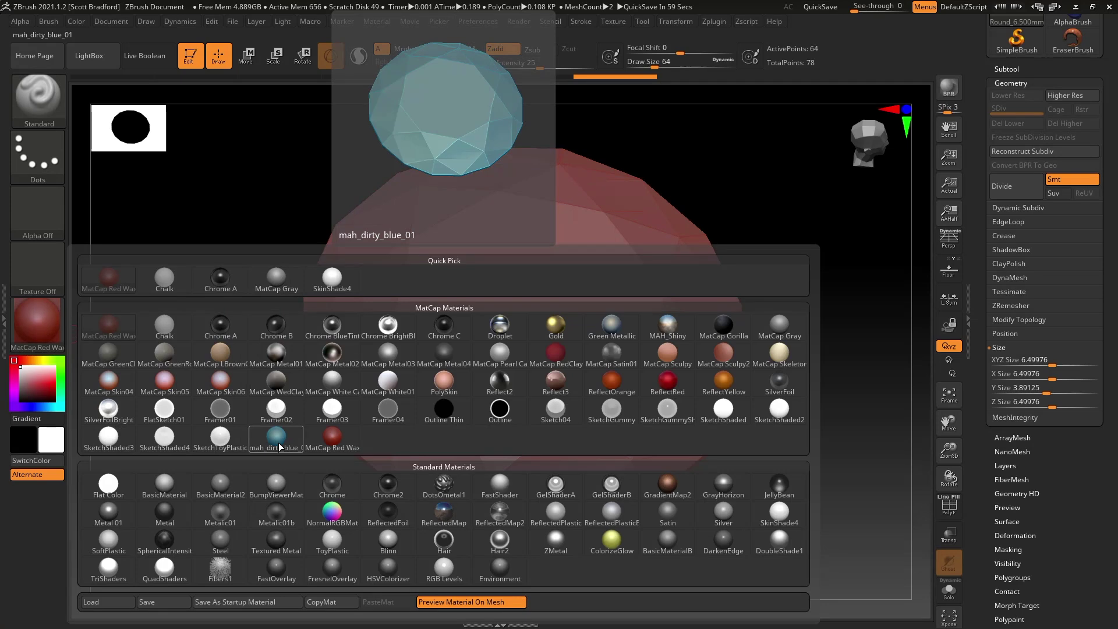
left_click(277, 443)
- Select the star subtool and scale it up uniformly until its points extend beyond the gem
mouse_move(542, 381)
right_mouse_down()
mouse_move(536, 369)
mouse_move(554, 392)
mouse_move(554, 344)
mouse_move(544, 379)
mouse_move(572, 373)
right_mouse_up()
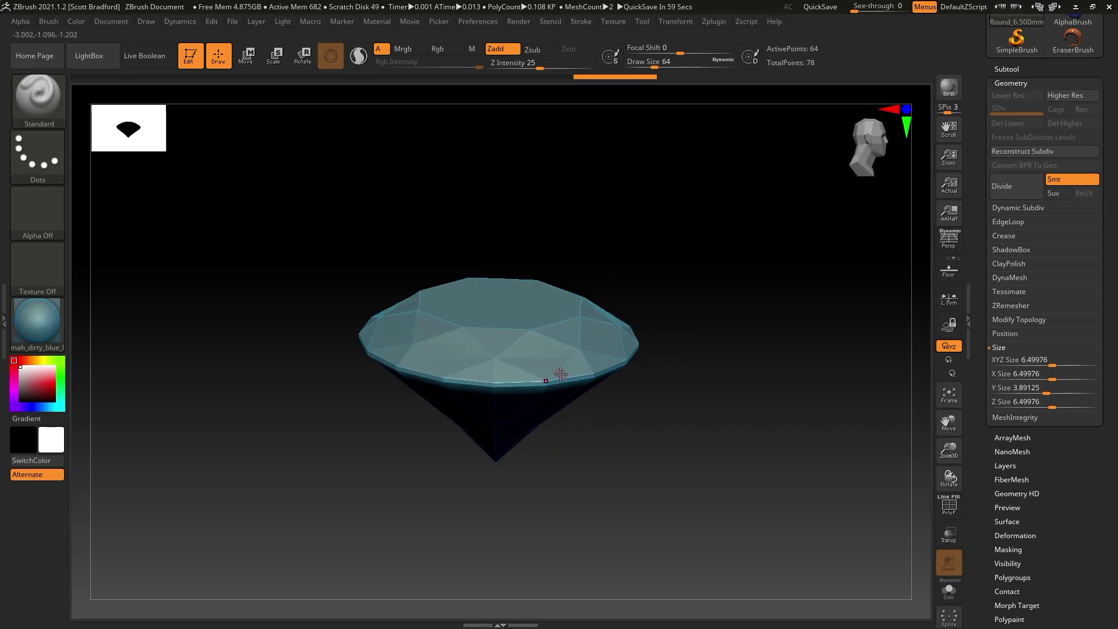
right_click_drag(541, 376, 573, 360, "alt")
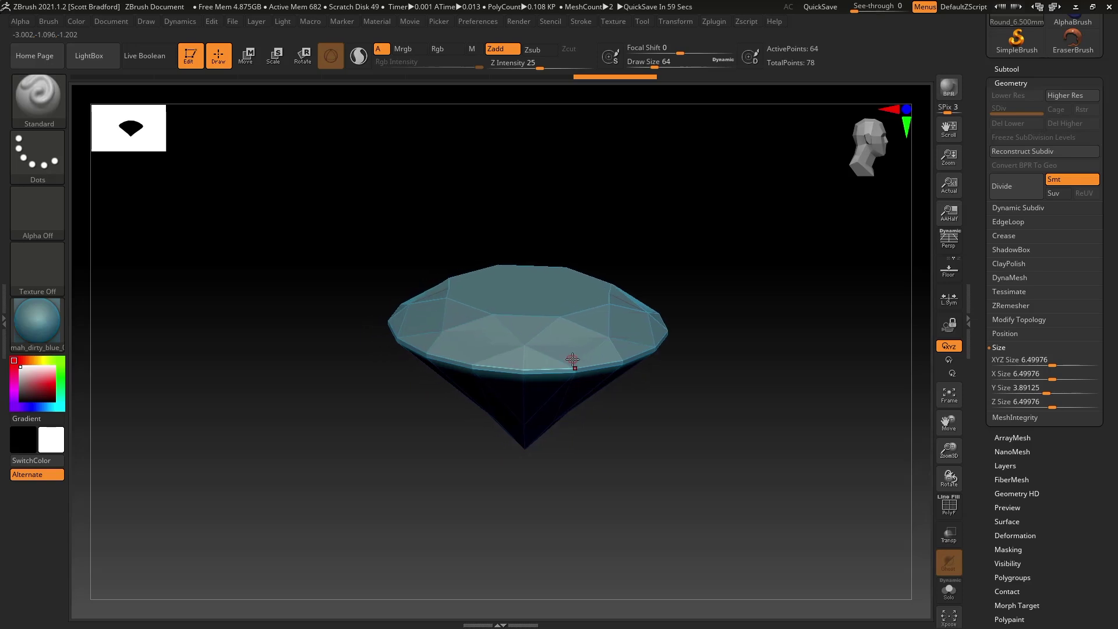
left_click(1007, 69)
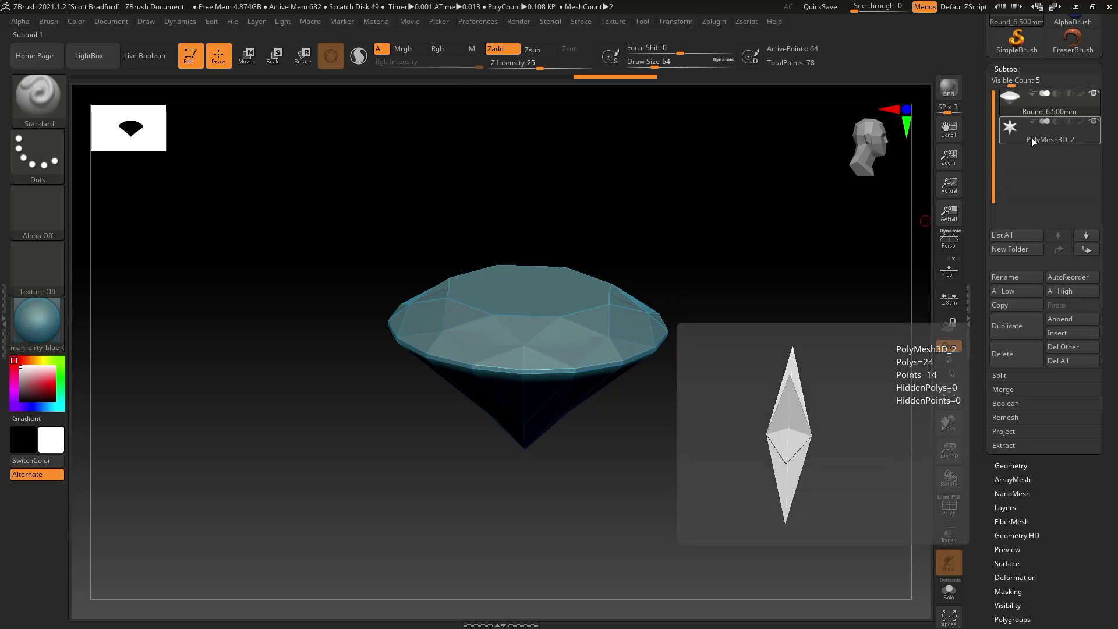
left_click(1032, 137)
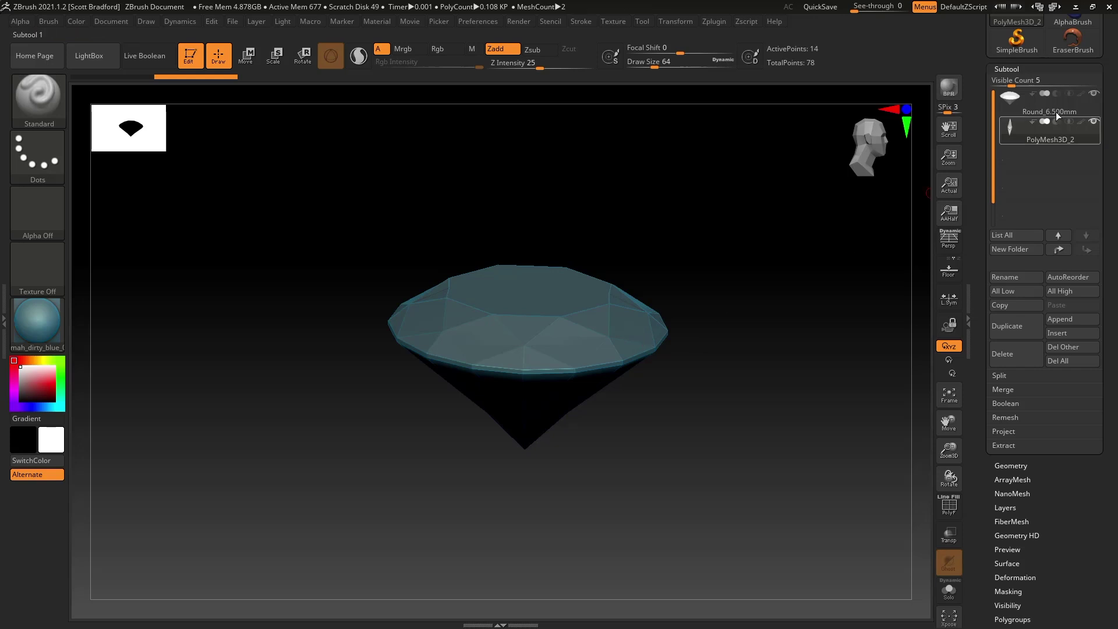
mouse_move(1042, 138)
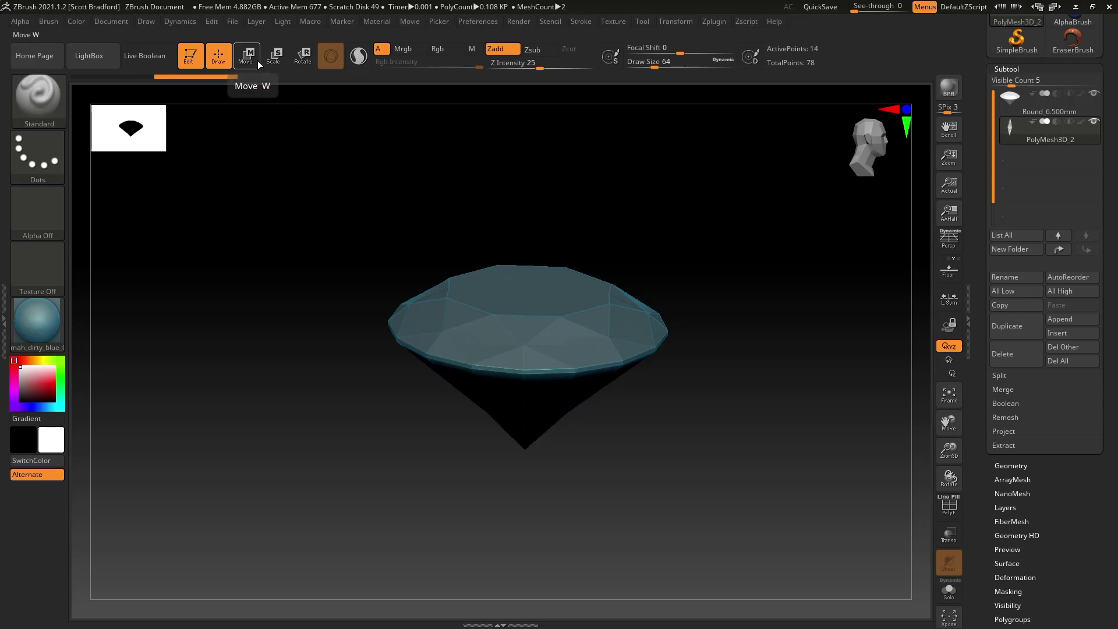
left_click(255, 63)
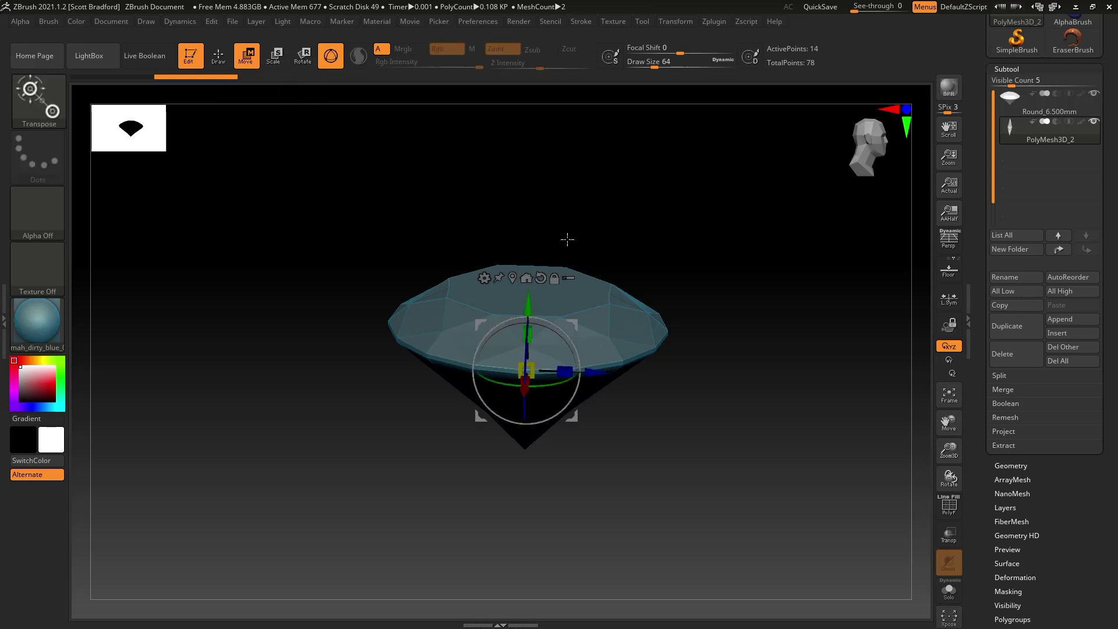
mouse_move(662, 338)
left_mouse_down("alt")
mouse_move(669, 312)
mouse_move(663, 344)
left_mouse_up("alt")
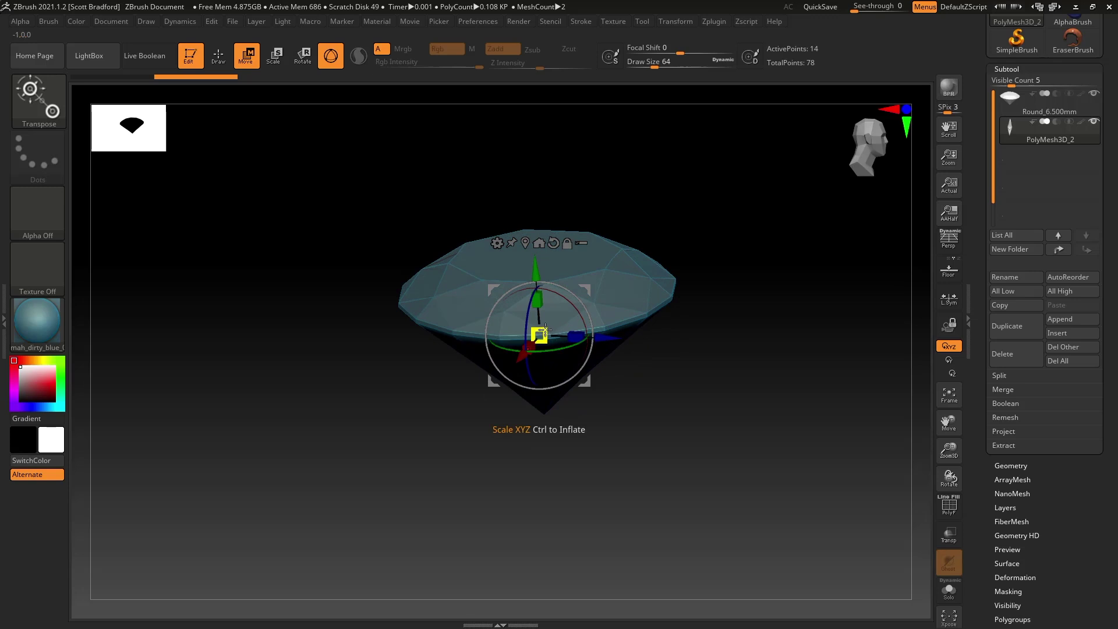
left_click_drag(543, 331, 636, 275, "ctrl")
left_click_drag(640, 419, 689, 392)
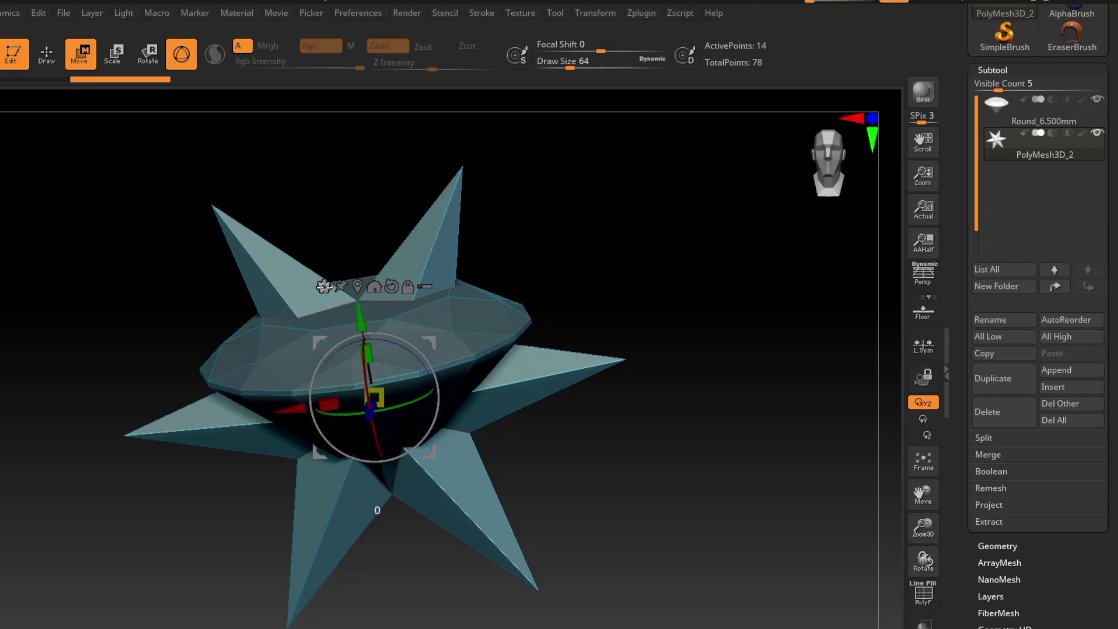
- Replace the star mesh with a Cylinder 3D primitive and view it from the side
left_click(324, 286)
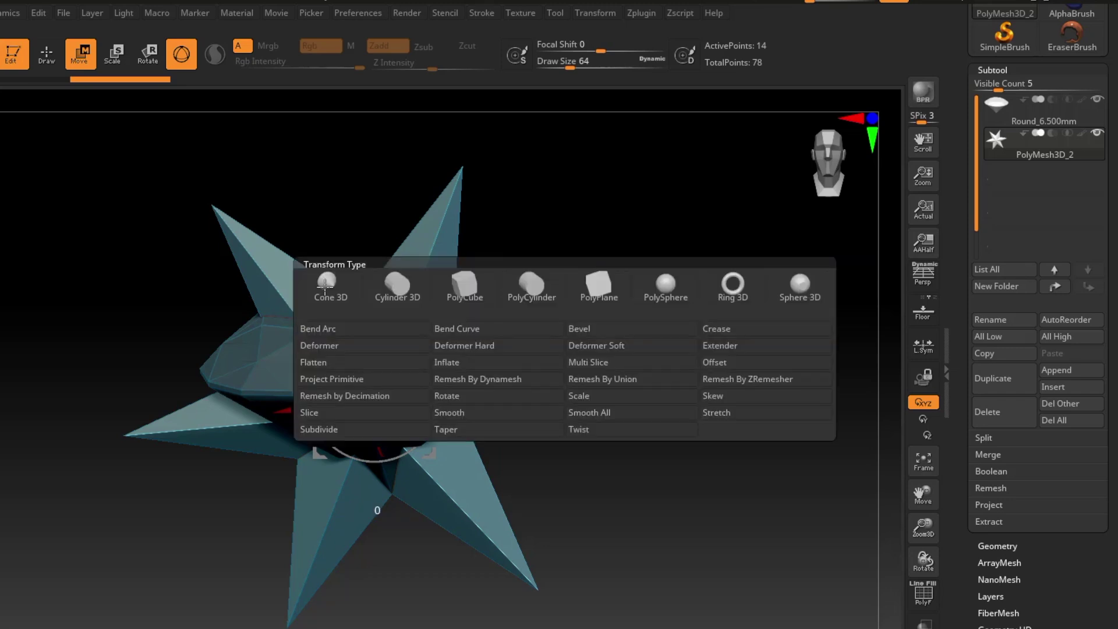
left_click(399, 295)
left_click_drag(444, 299, 617, 394)
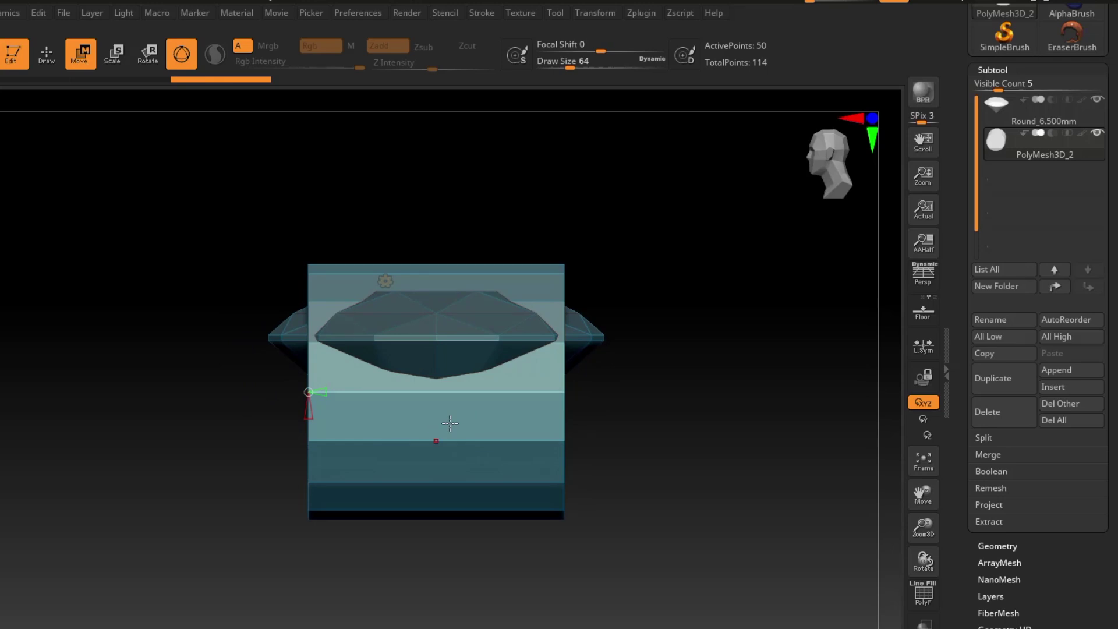
- Switch the cylinder to the Gizmo 3D, rotate it upright and move it down beneath the gem
left_click(385, 281)
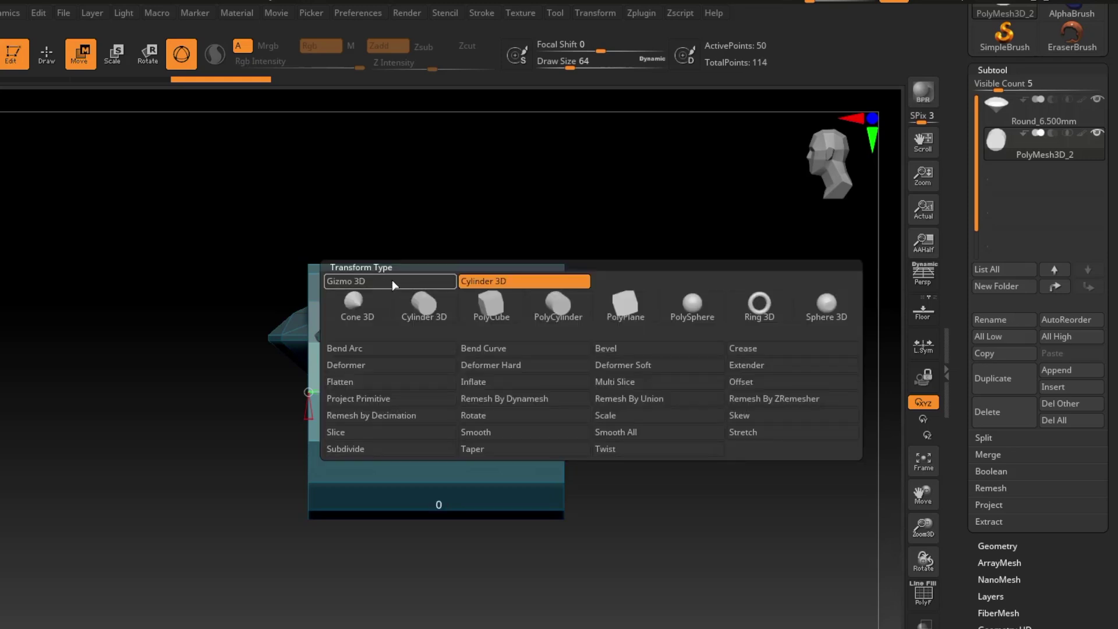
left_click(390, 282)
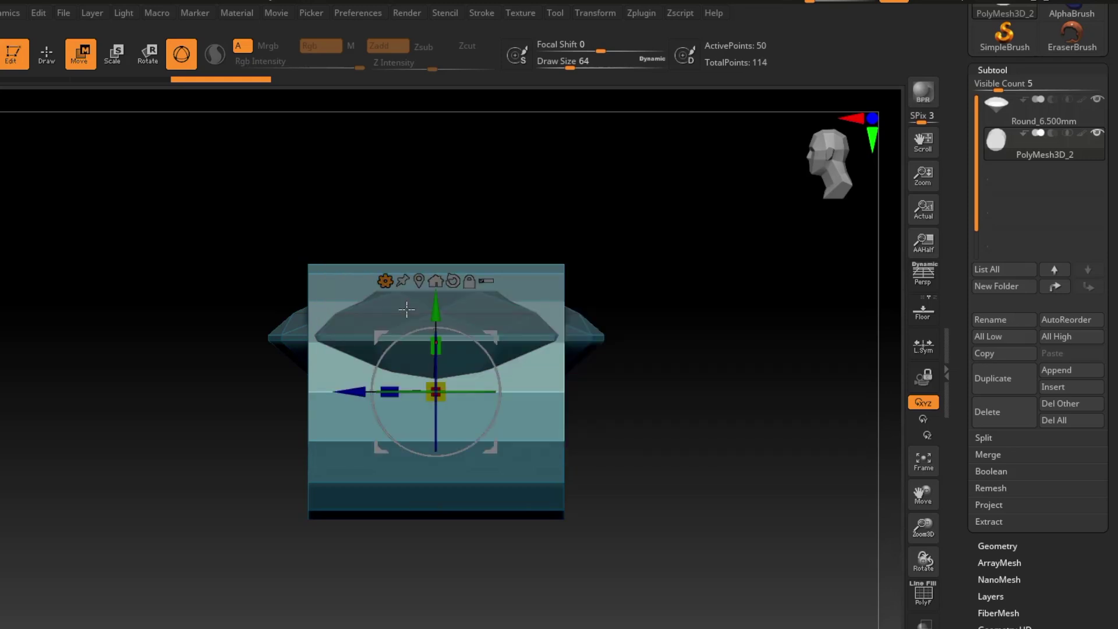
left_click_drag(464, 333, 491, 417)
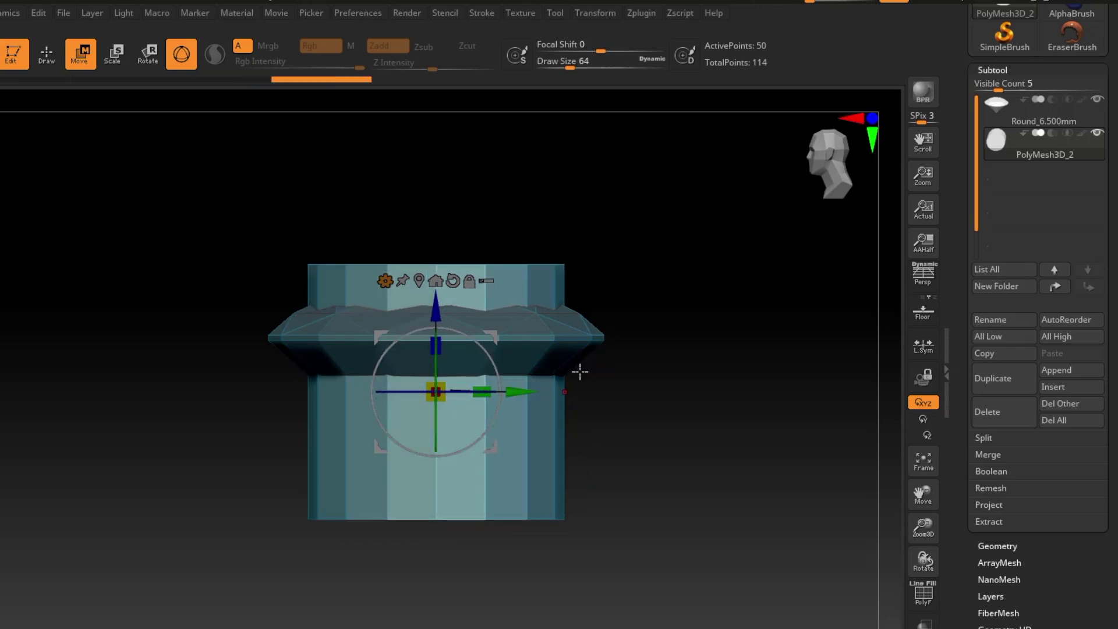
left_click_drag(431, 314, 431, 487)
- Scale the cylinder uniformly in the top view until its outline matches the gem's outer diameter
left_click_drag(332, 208, 352, 309)
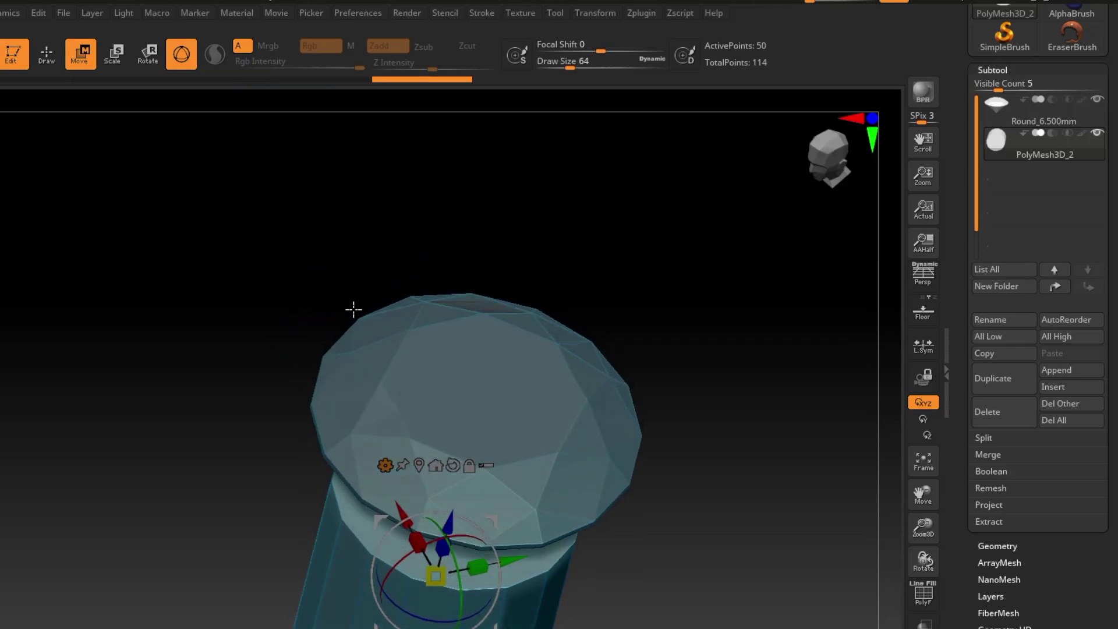
left_click_drag(659, 444, 594, 407)
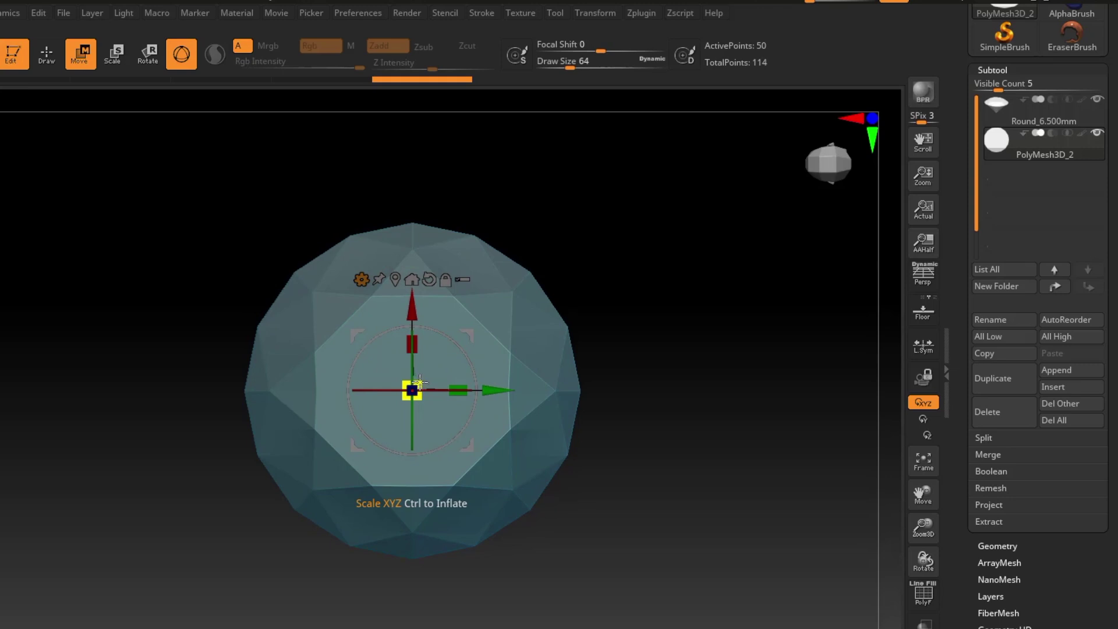
left_click_drag(419, 383, 488, 341)
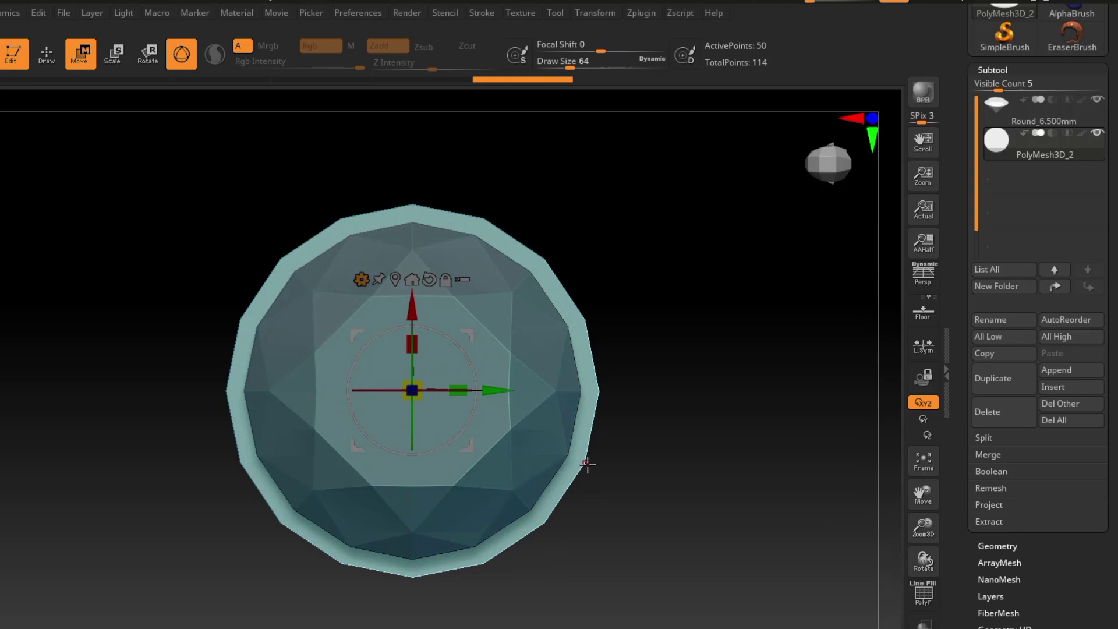
left_click_drag(589, 464, 606, 449, "alt")
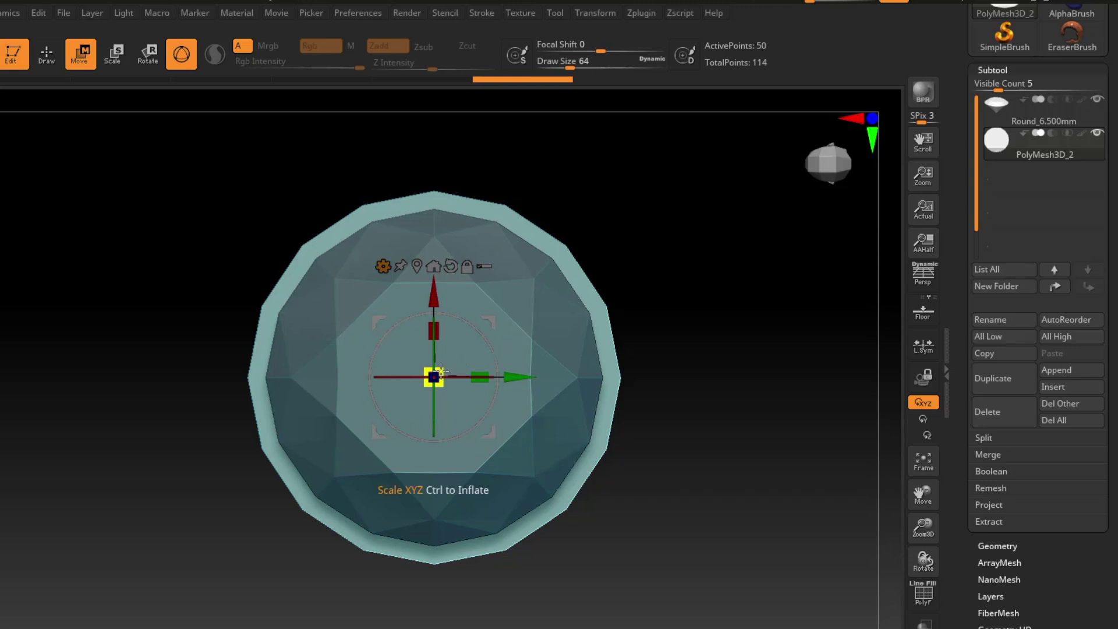
left_click_drag(434, 377, 410, 374)
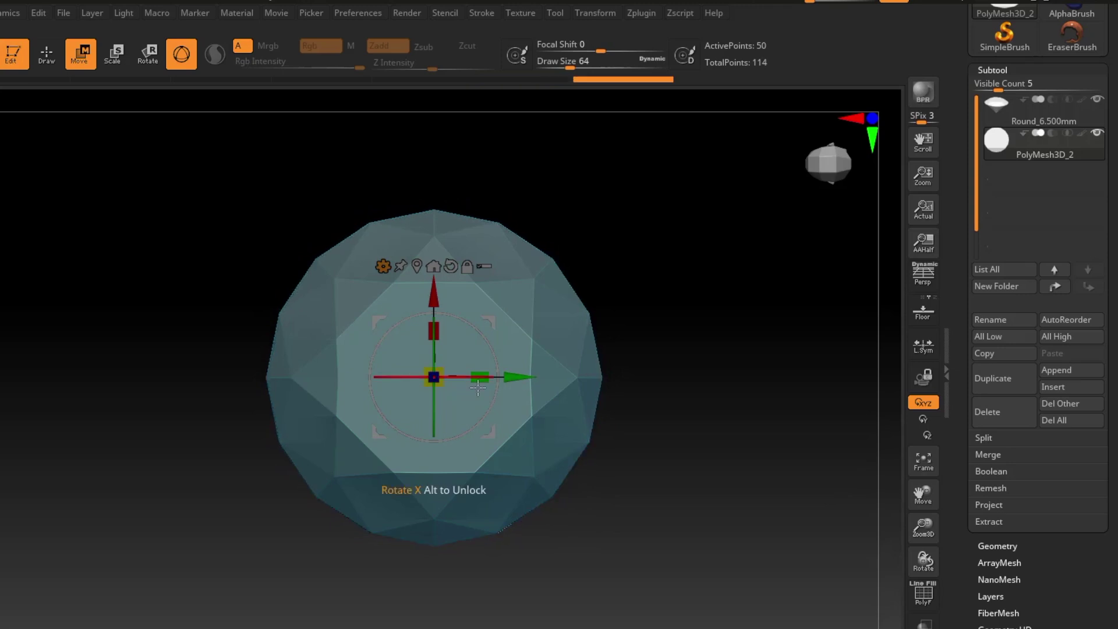
- Raise the cylinder along its Z axis so its rim sits closer to the gem's girdle
left_click_drag(539, 549, 623, 470)
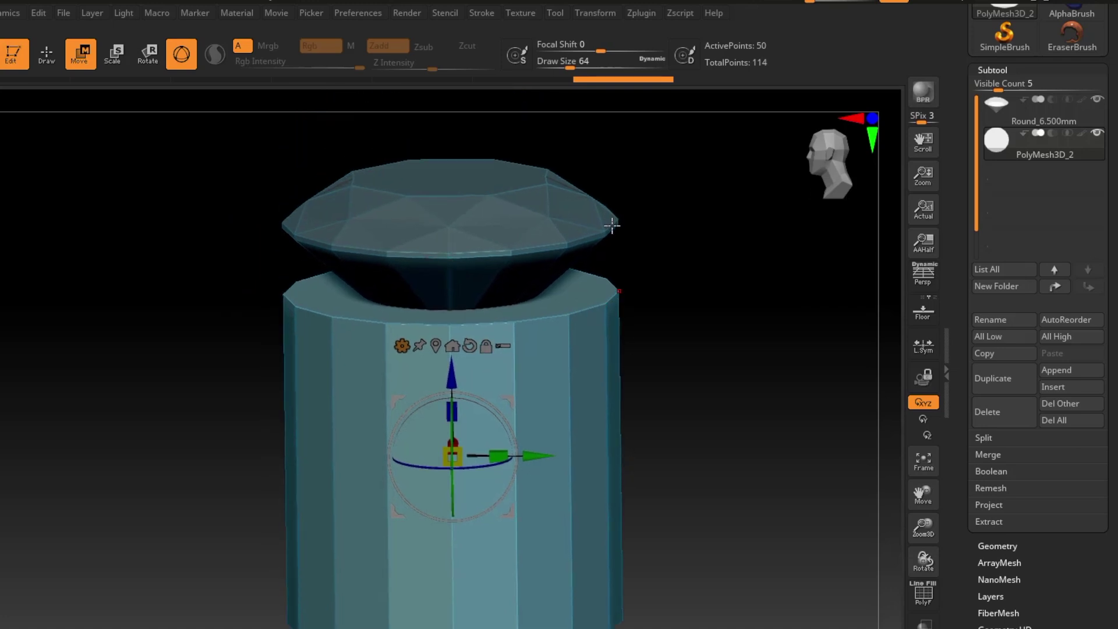
left_click_drag(571, 242, 690, 364)
left_click_drag(644, 499, 600, 383)
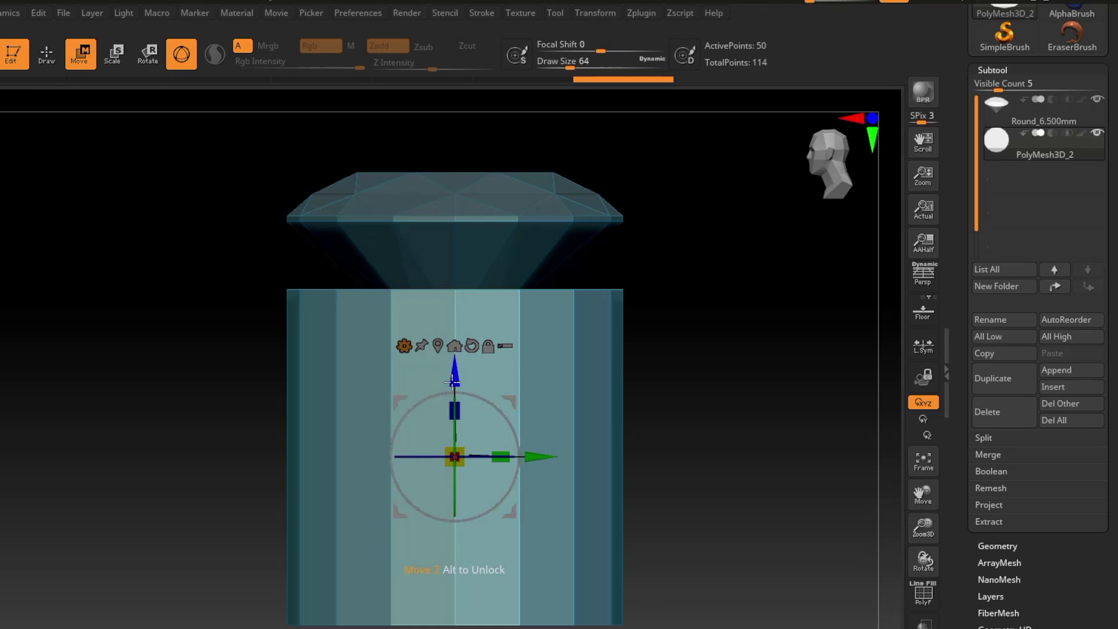
left_click_drag(453, 382, 456, 359)
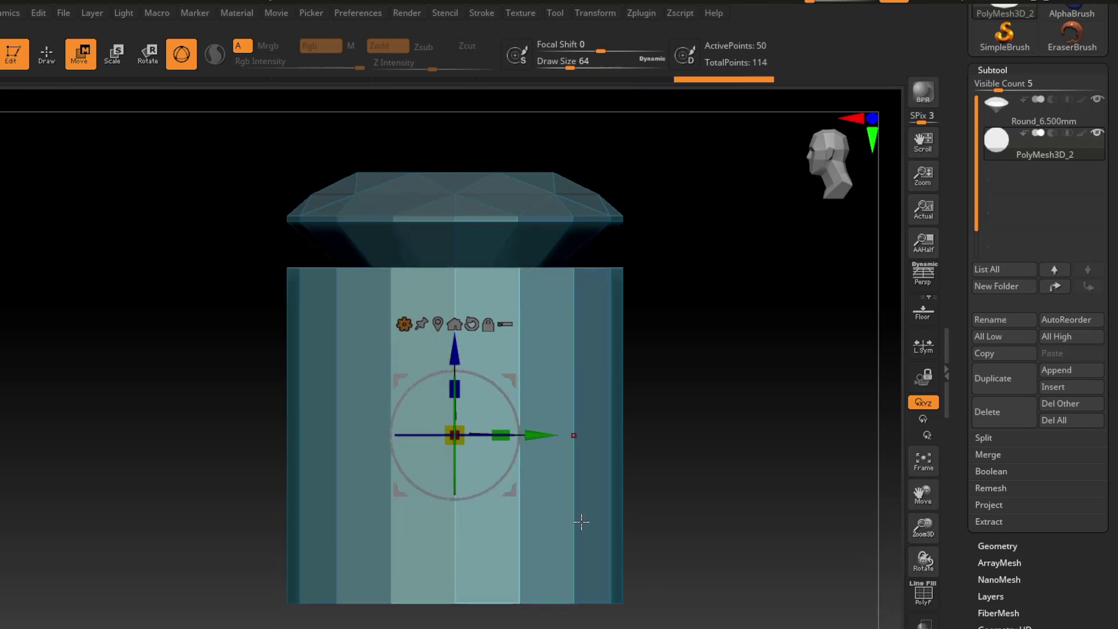
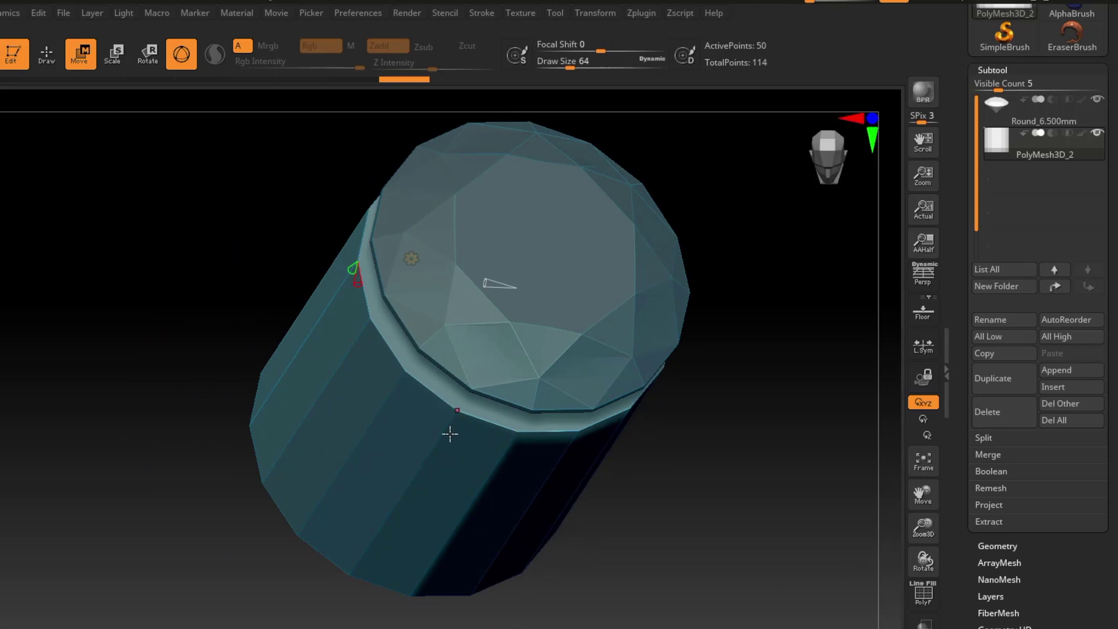
- Increase the cylinder's HDivide value to give its wall more sides
right_click_drag(449, 432, 462, 434)
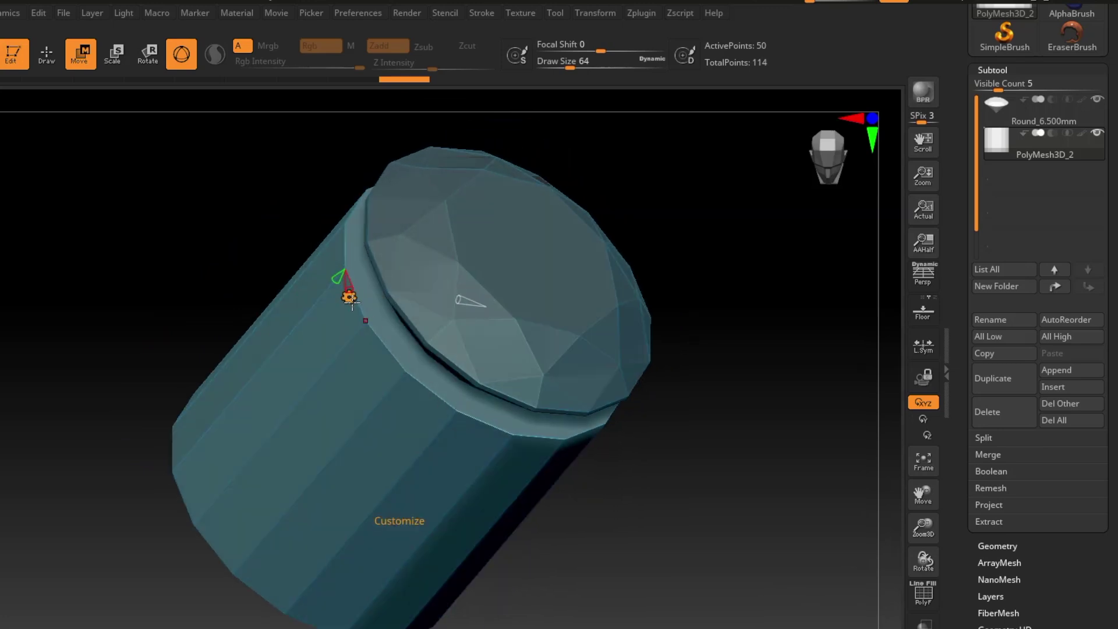
right_click_drag(351, 300, 351, 303)
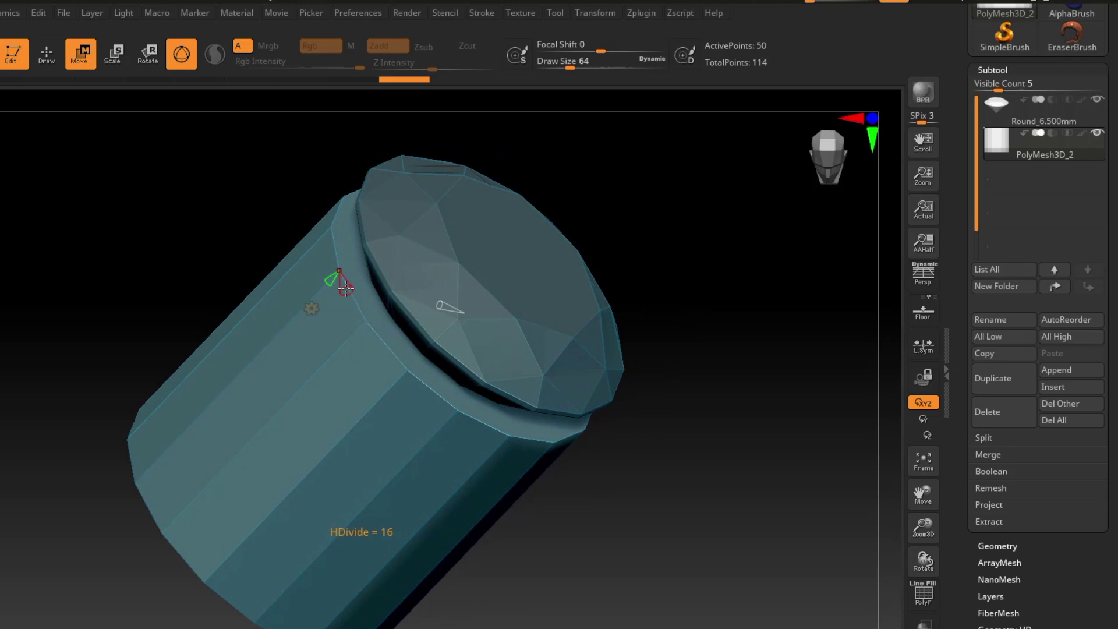
left_click_drag(346, 288, 347, 293)
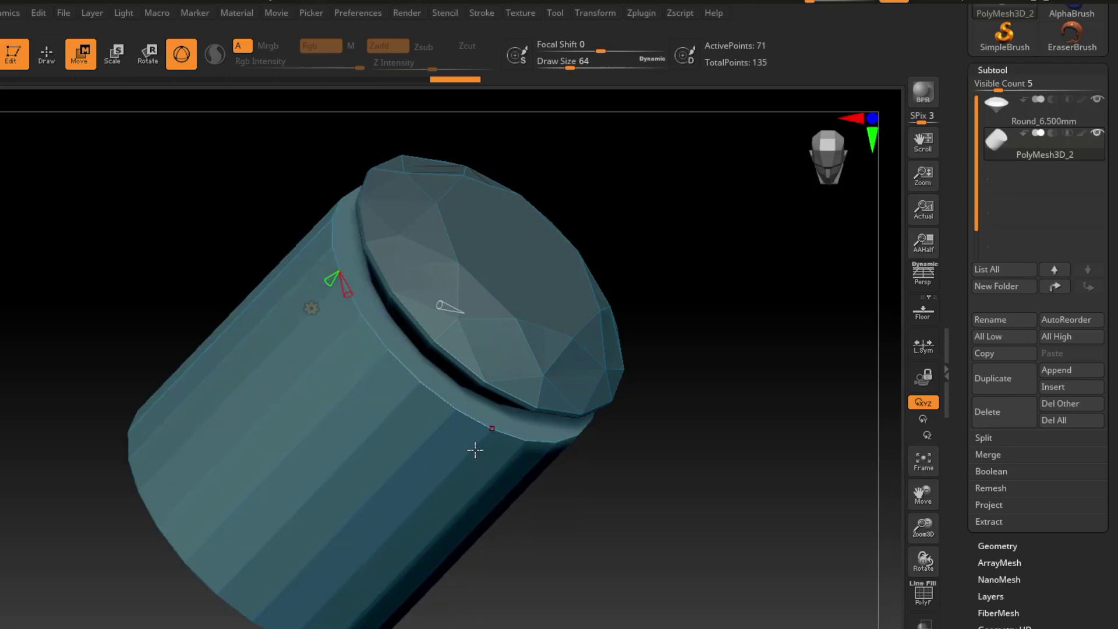
right_click_drag(528, 463, 467, 439)
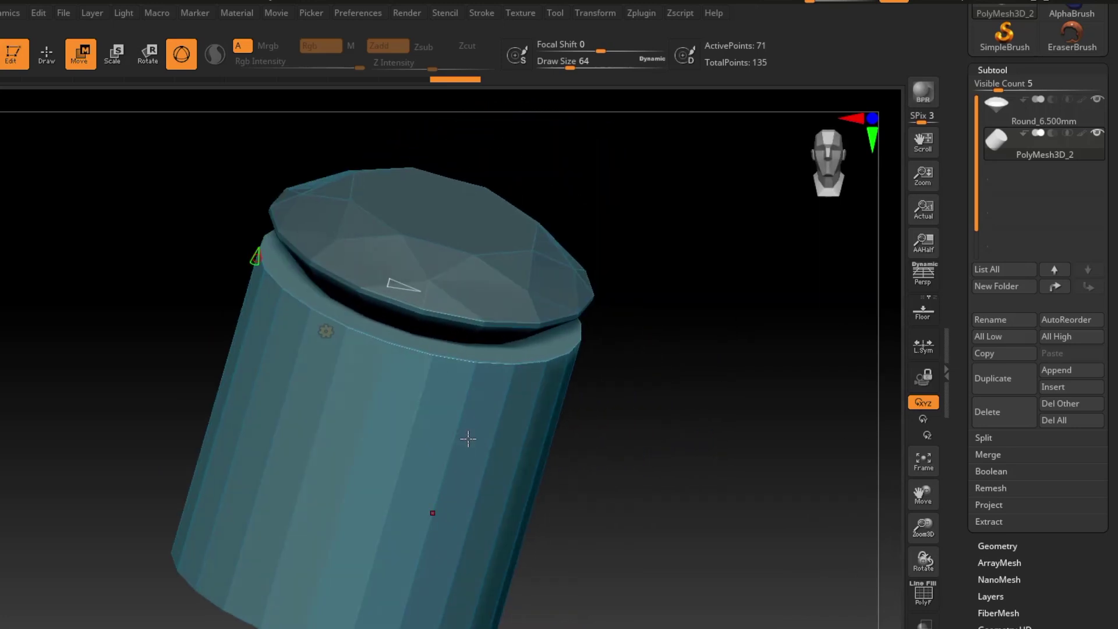
- Turn on transparency and open a round hole through the cylinder with its inner-radius control, leaving a thick wall under the gem
mouse_move(392, 281)
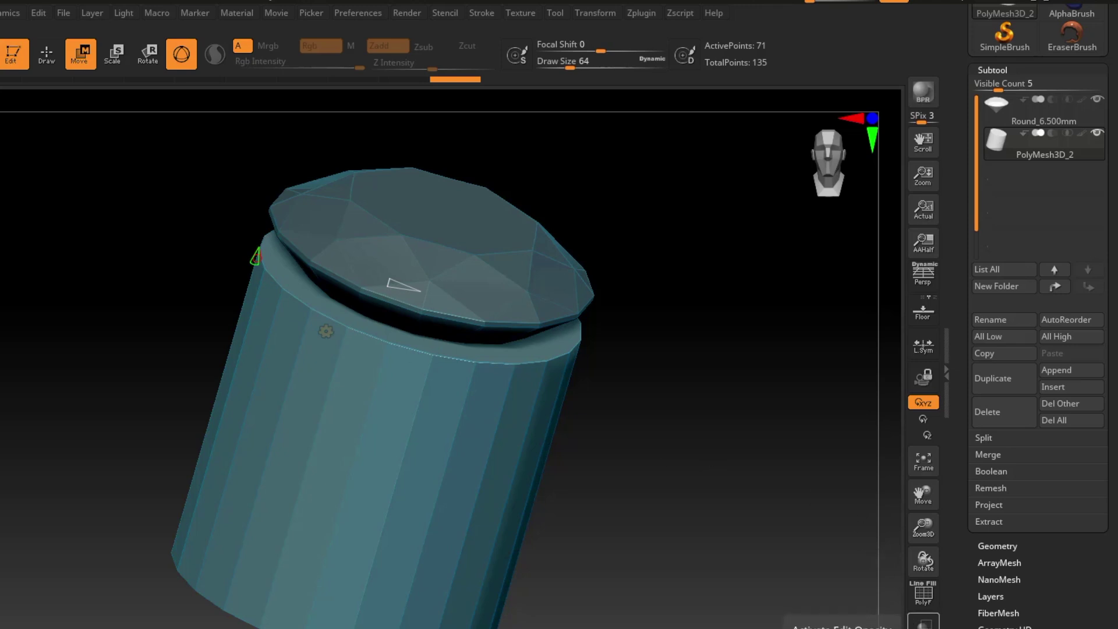
left_click(923, 622)
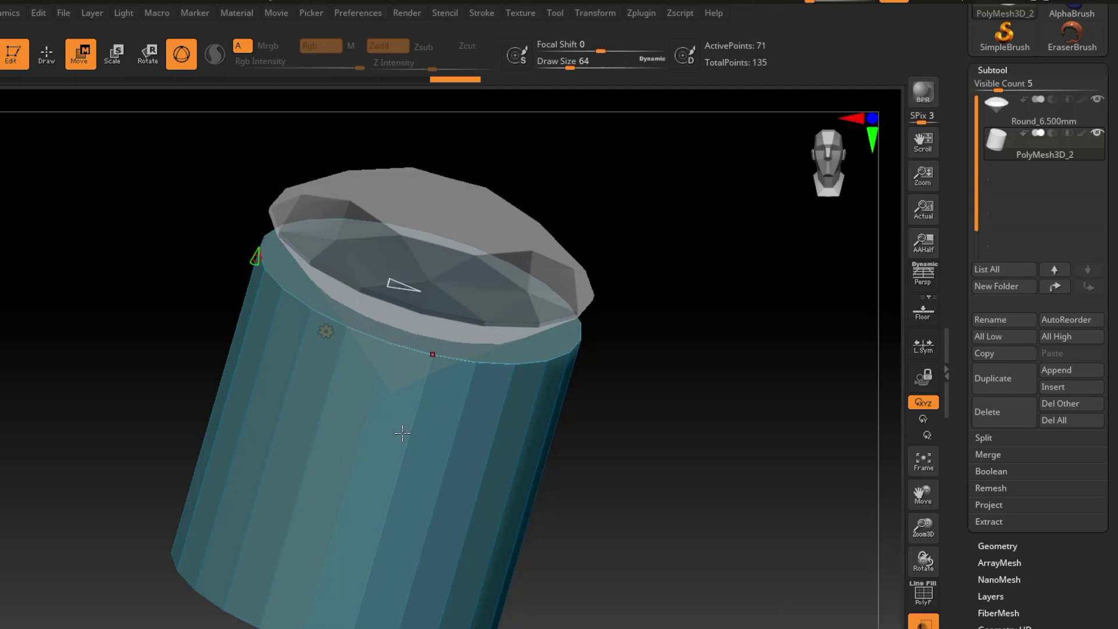
right_click_drag(406, 438, 407, 402, "shift")
right_click_drag(403, 439, 413, 458)
right_click_drag(413, 457, 541, 402, "ctrl")
right_click_drag(460, 381, 481, 481, "alt")
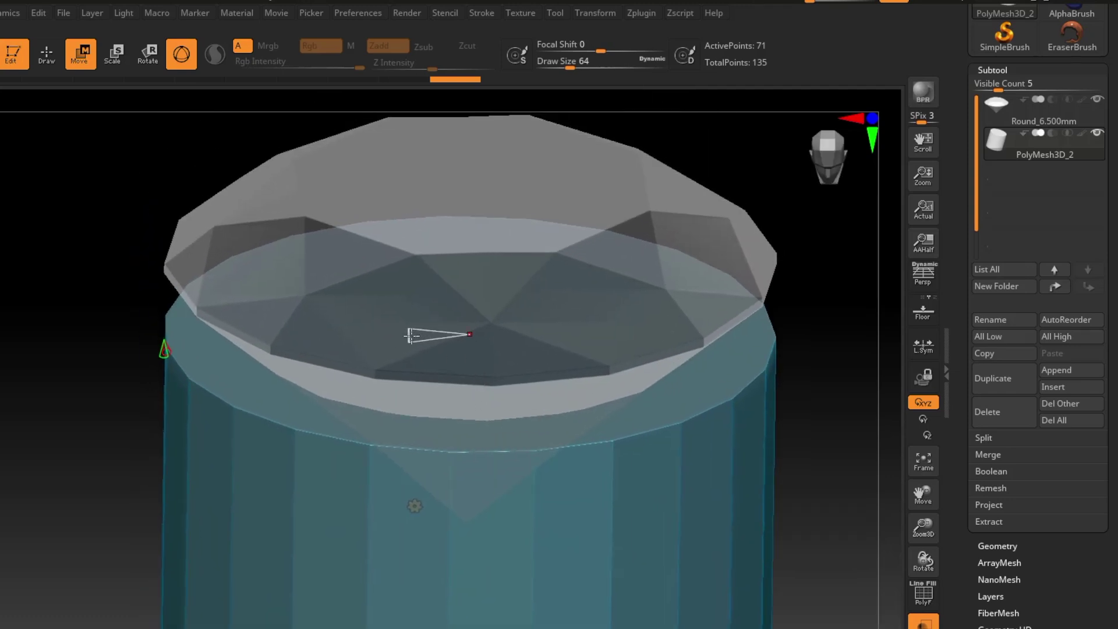
left_click_drag(411, 336, 305, 339, "ctrl")
right_click_drag(564, 371, 647, 401)
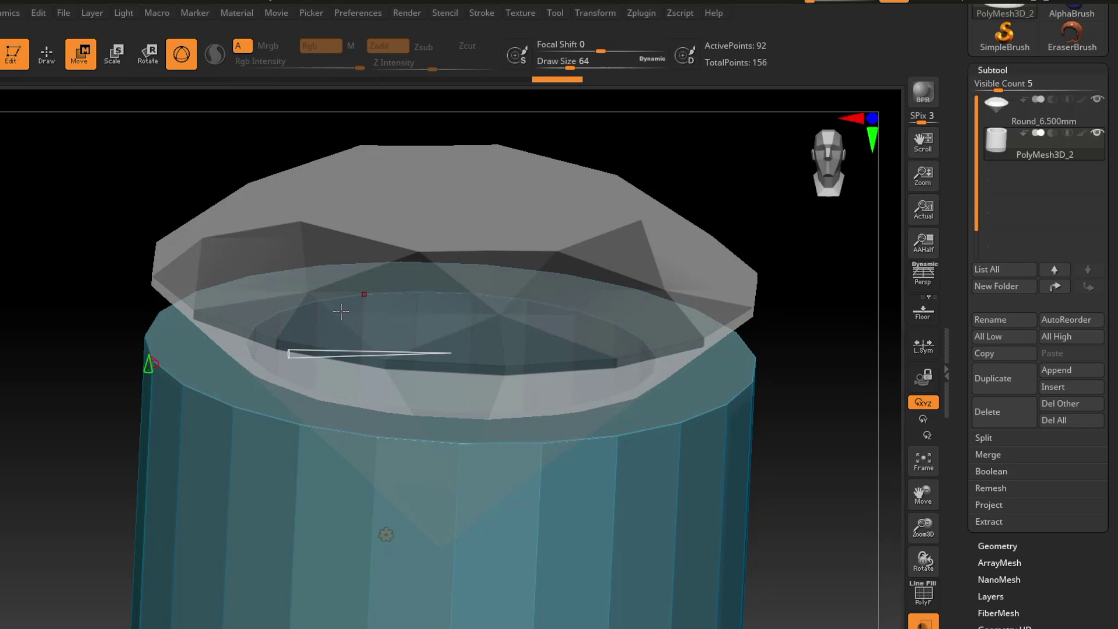
- Return to the Gizmo 3D in the front view and move only its pivot up to the cylinder's top rim
right_click_drag(524, 299, 589, 305, "alt")
right_click_drag(623, 419, 636, 422)
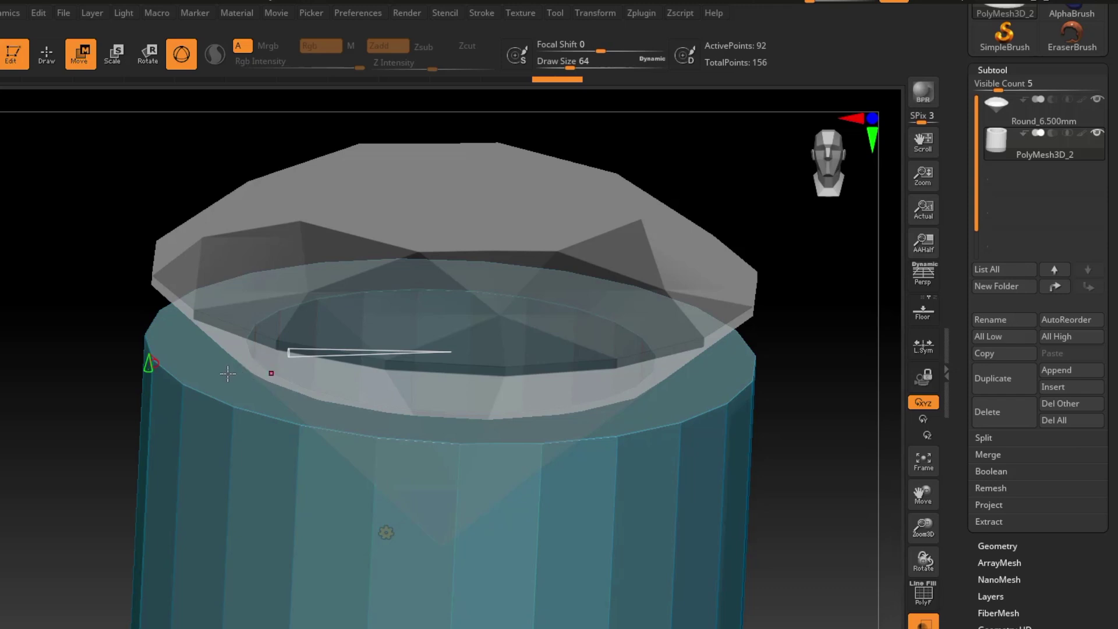
right_click_drag(263, 394, 411, 398)
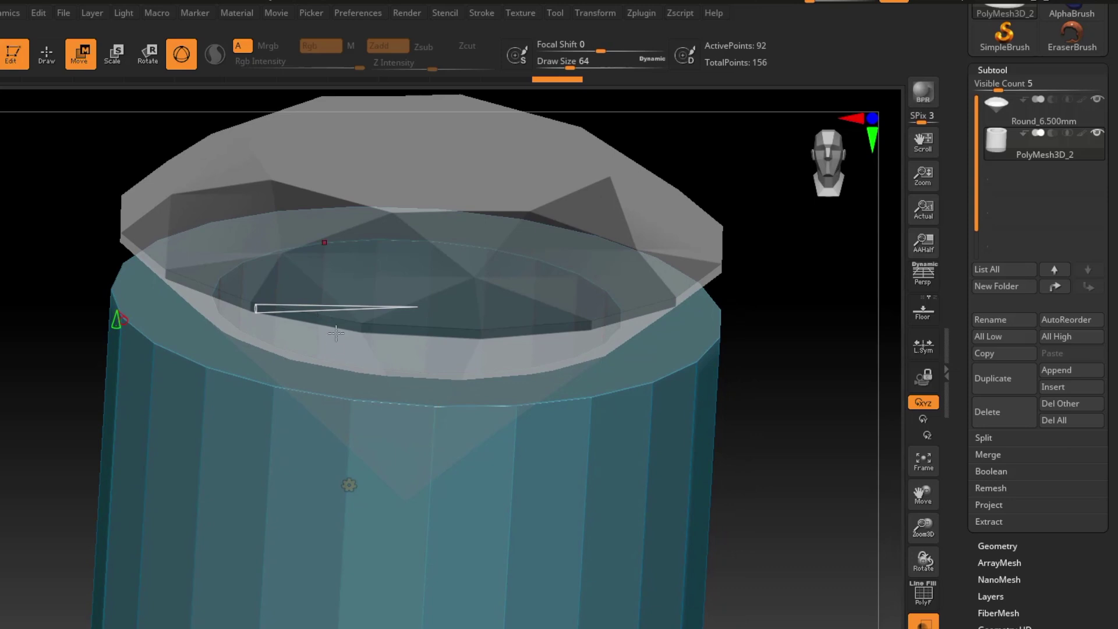
right_click_drag(348, 362, 366, 341)
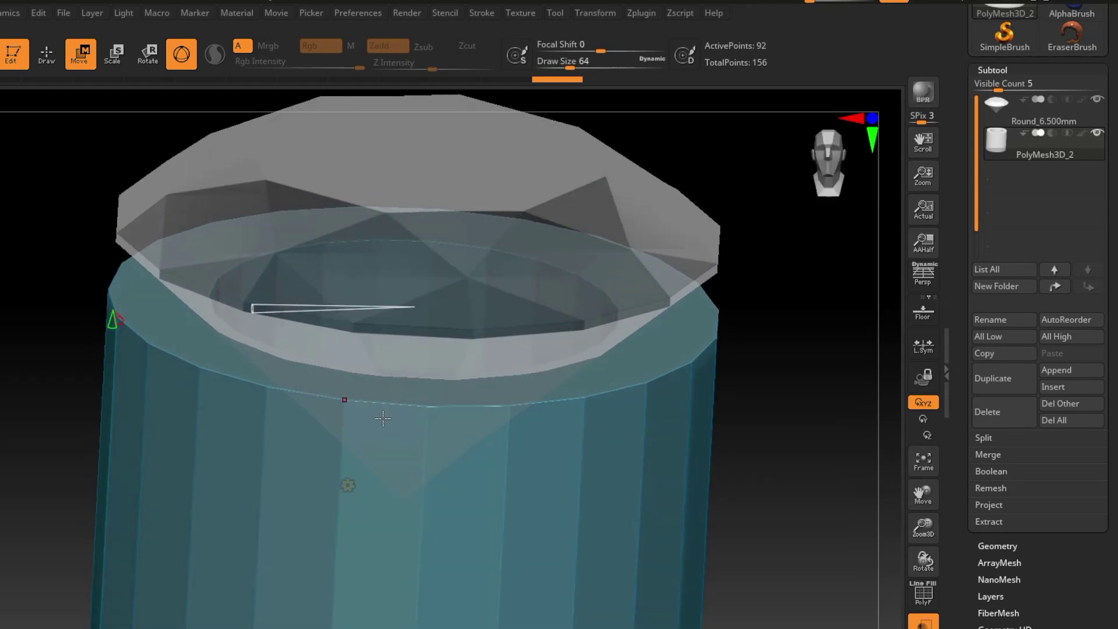
right_click_drag(383, 419, 441, 411, "ctrl")
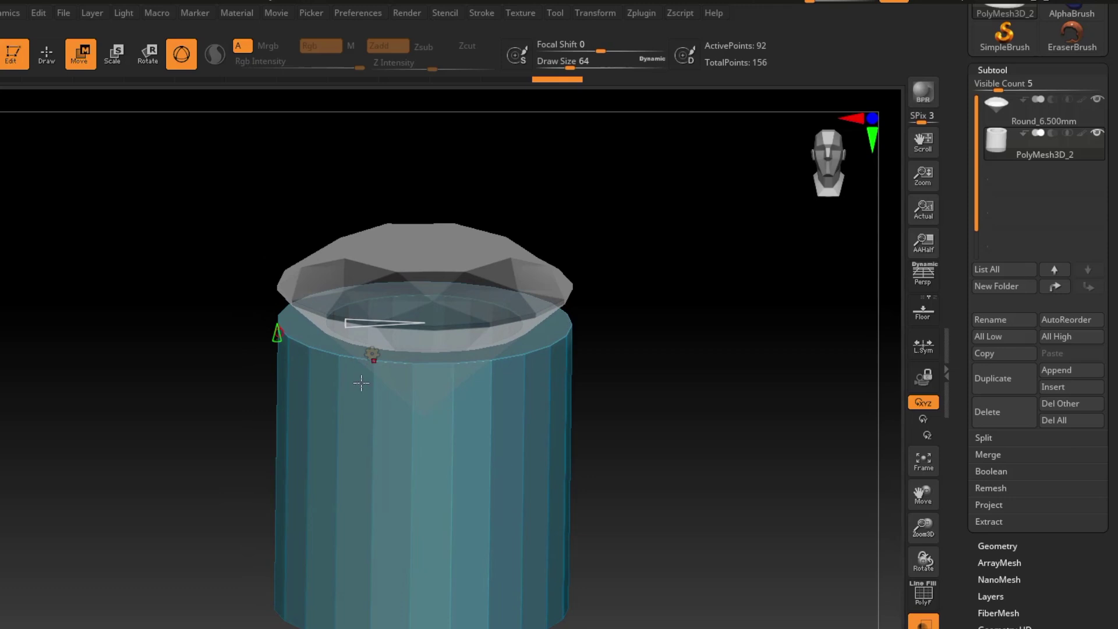
left_click(373, 353)
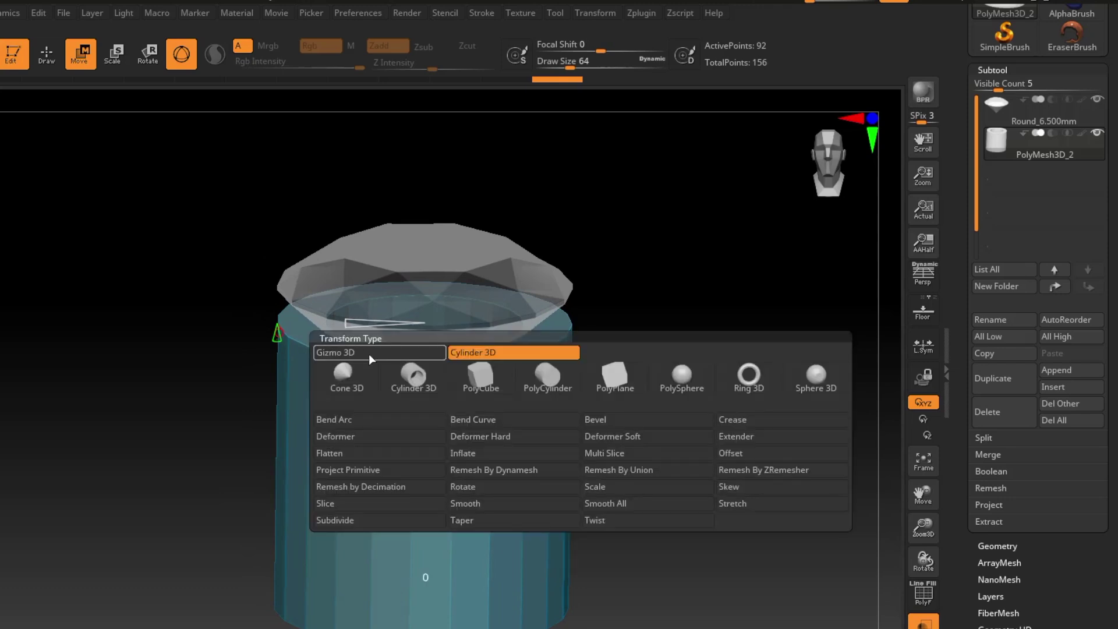
left_click(379, 353)
left_click_drag(549, 469, 549, 452, "shift")
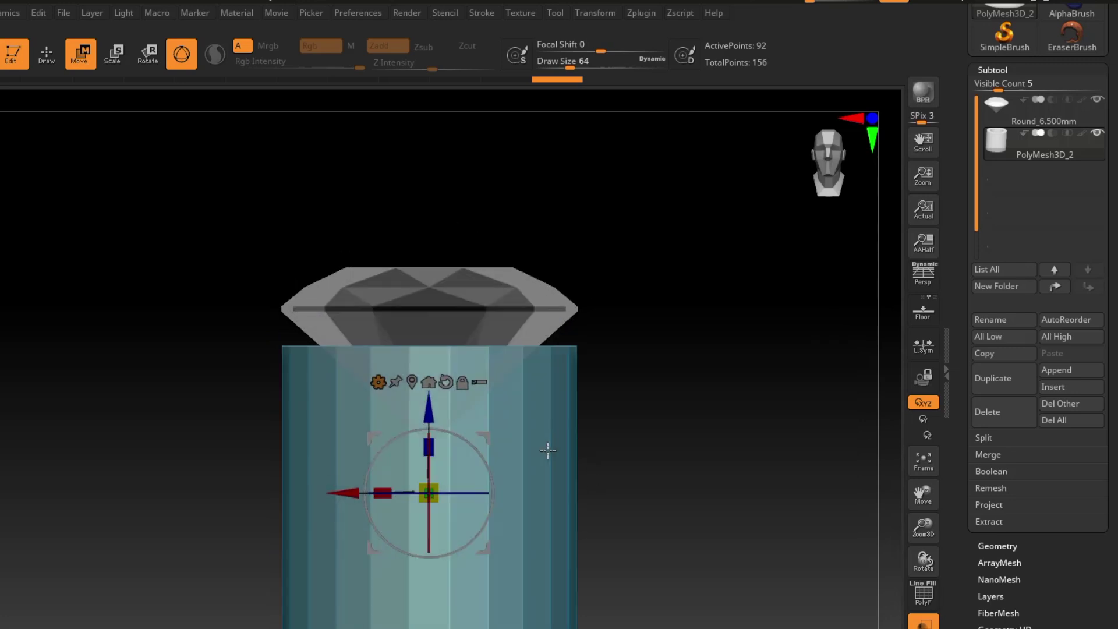
scroll(565, 455, "up", 2)
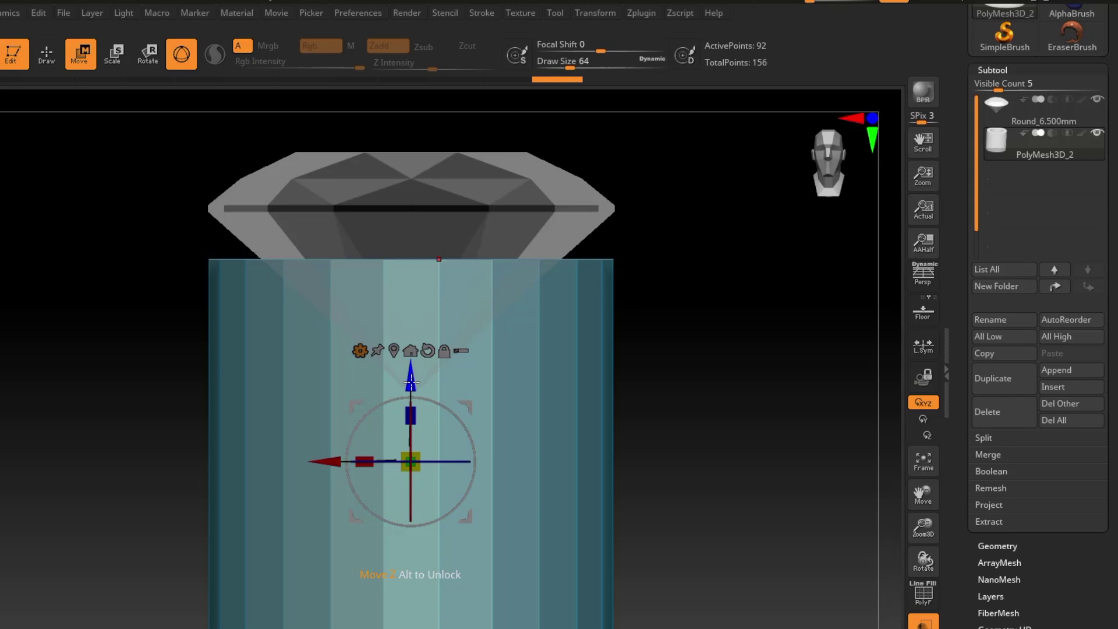
key("alt")
left_click_drag(411, 382, 401, 180)
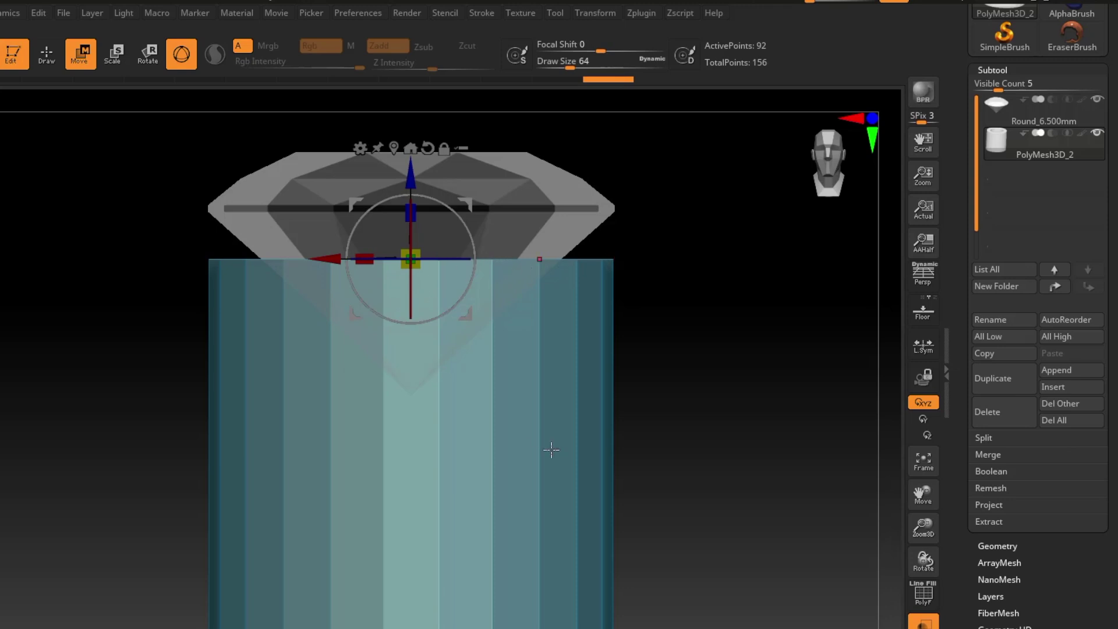
- Scale the hollow cylinder down along Z from its top rim into a short ring with the gem's tip showing below
key("f")
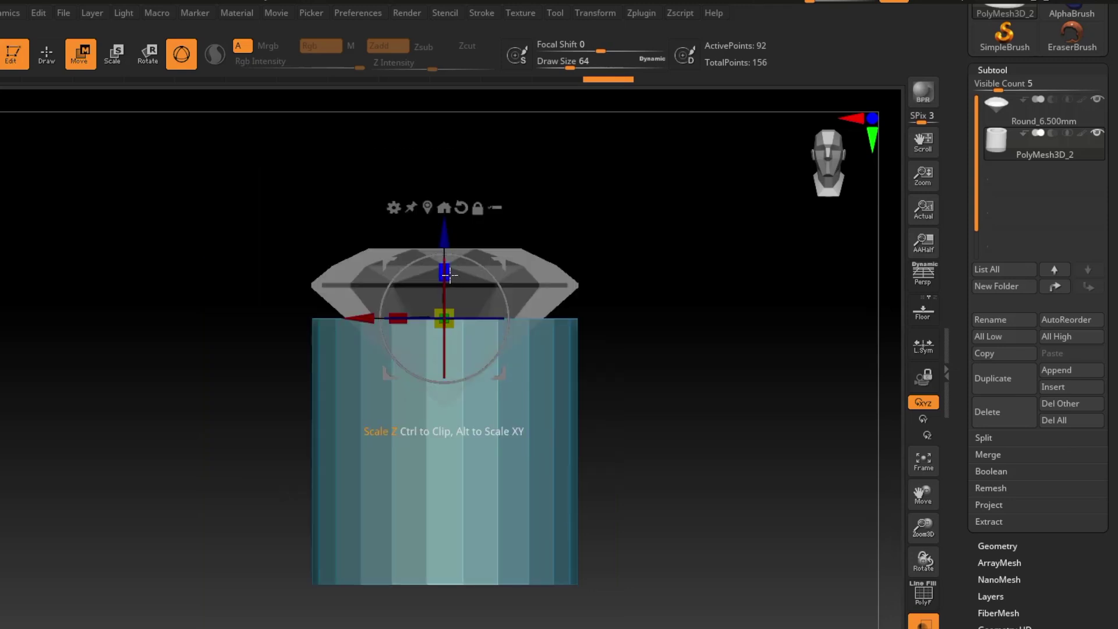
left_click_drag(448, 274, 414, 412)
key("f")
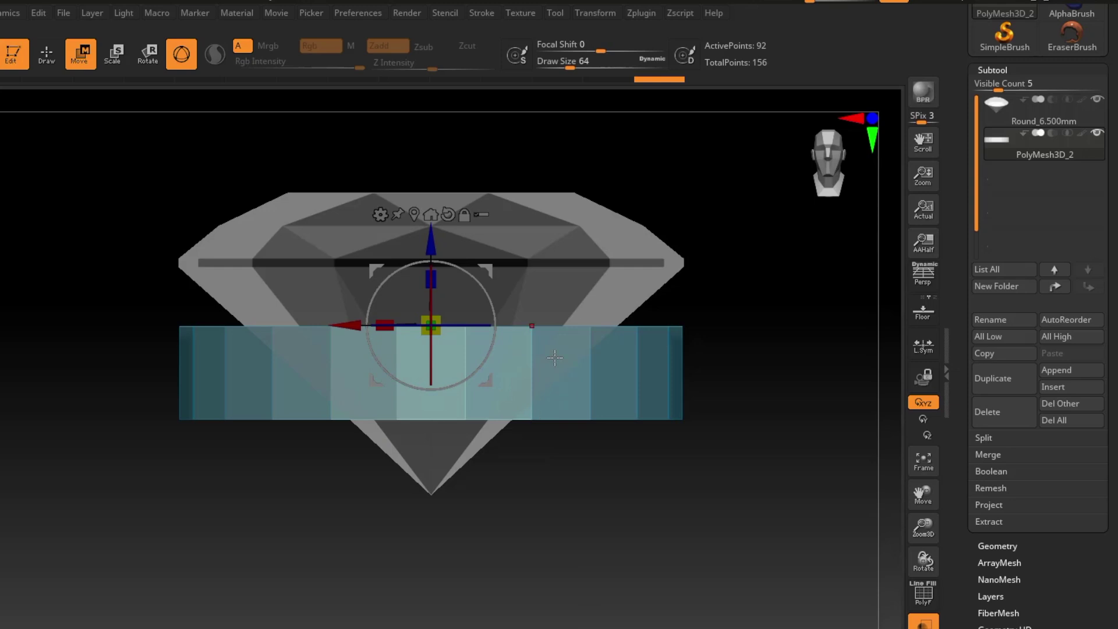
right_click_drag(554, 358, 547, 404)
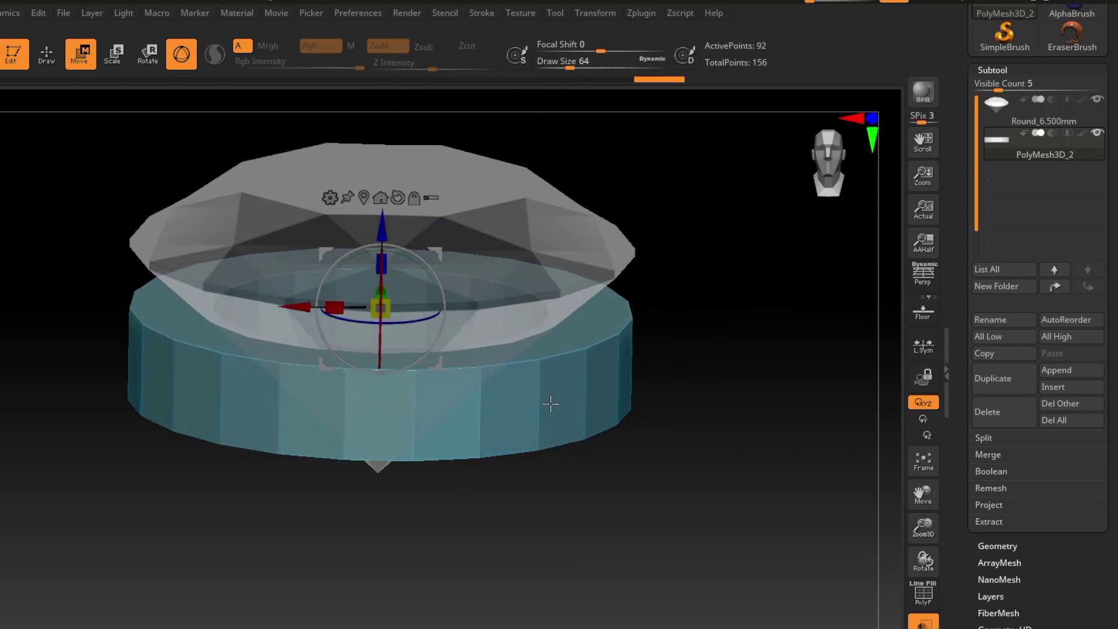
right_click_drag(641, 482, 641, 436)
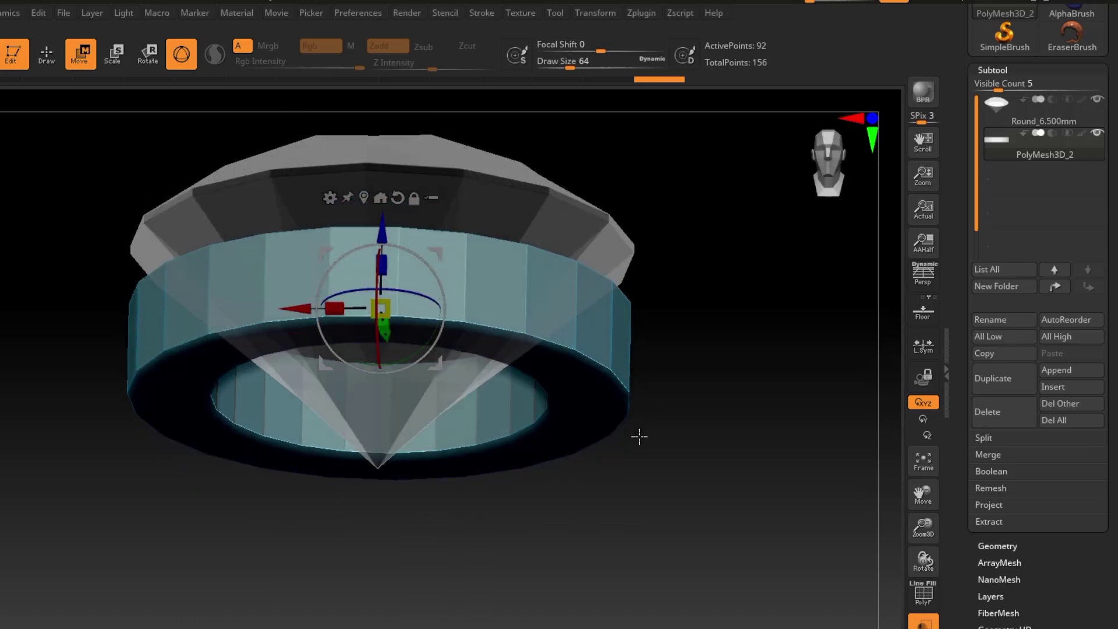
- Display the PolyFrame and measure the ring's outer wall height with the Transpose line
left_click(924, 594)
mouse_move(549, 325)
right_mouse_down()
mouse_move(561, 425)
mouse_move(579, 404)
mouse_move(581, 426)
right_mouse_up()
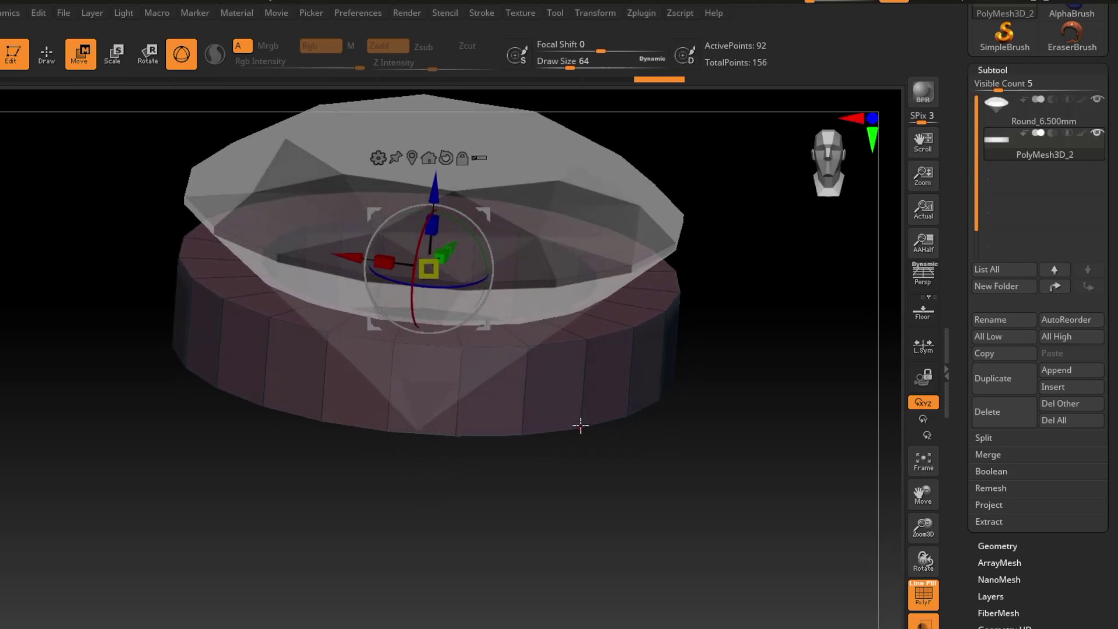
left_click(181, 59)
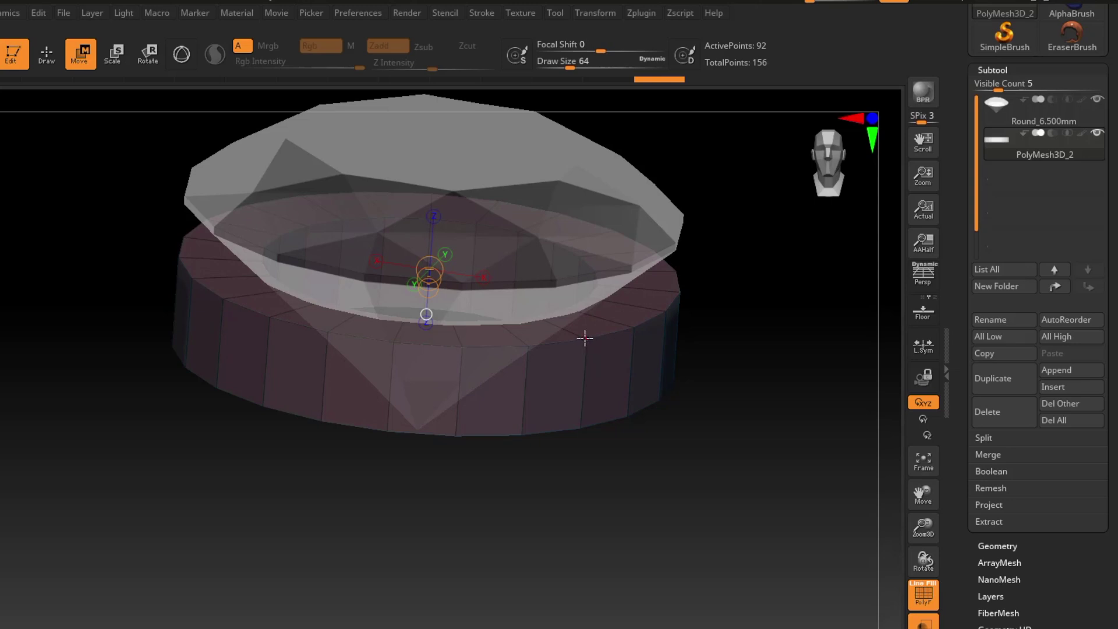
left_click_drag(587, 340, 583, 420)
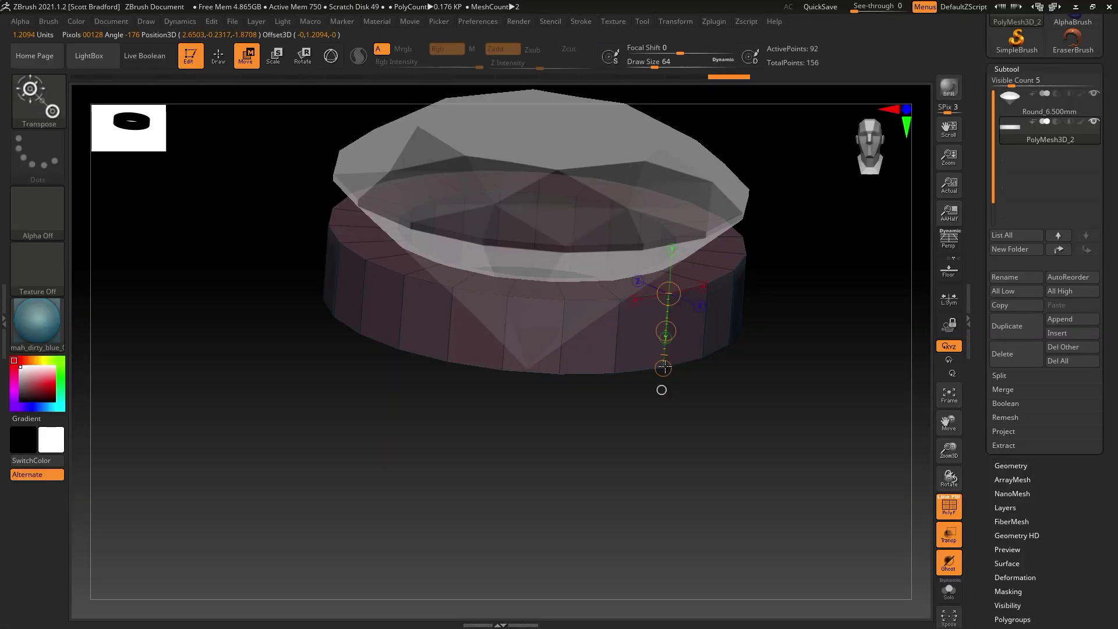
- Measure the ring's wall thickness across its underside with the Transpose line and examine how the gem sits in the hole
left_click_drag(652, 485, 638, 430)
left_click_drag(711, 371, 723, 376)
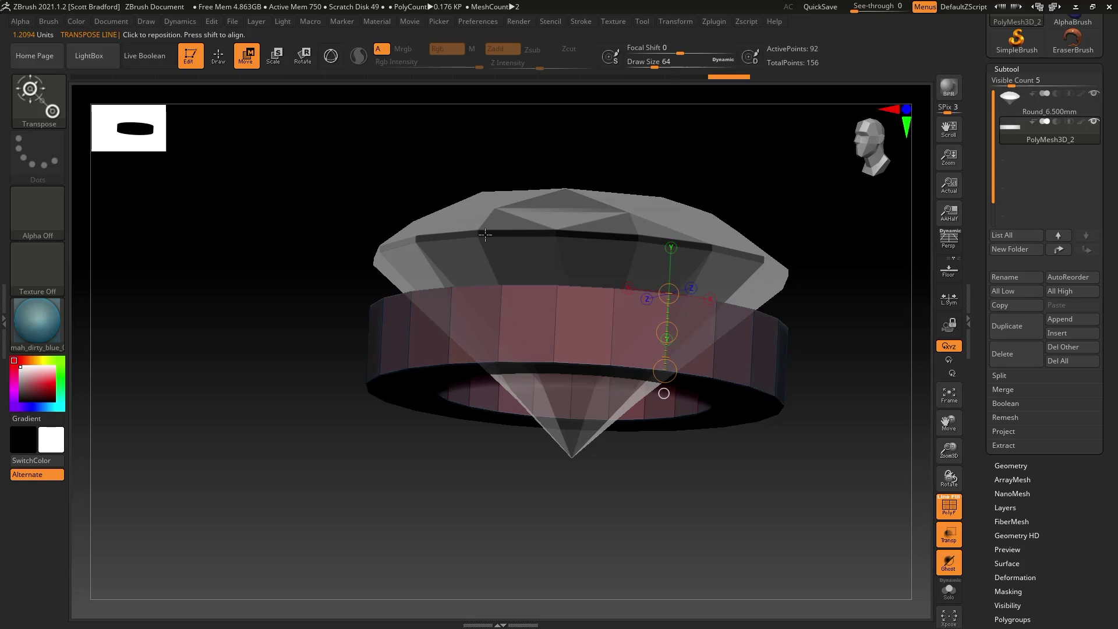
mouse_move(727, 426)
left_mouse_down()
mouse_move(735, 376)
mouse_move(736, 444)
mouse_move(724, 402)
mouse_move(643, 392)
mouse_move(649, 372)
mouse_move(746, 399)
left_mouse_up()
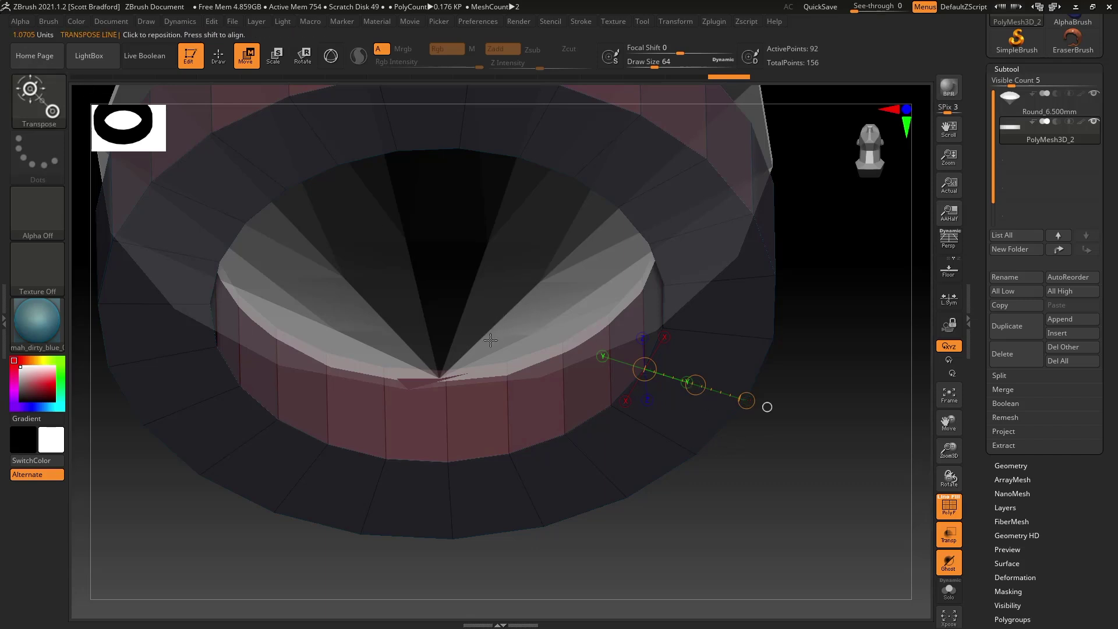
left_click_drag(497, 382, 540, 366)
right_click_drag(540, 365, 574, 371, "ctrl")
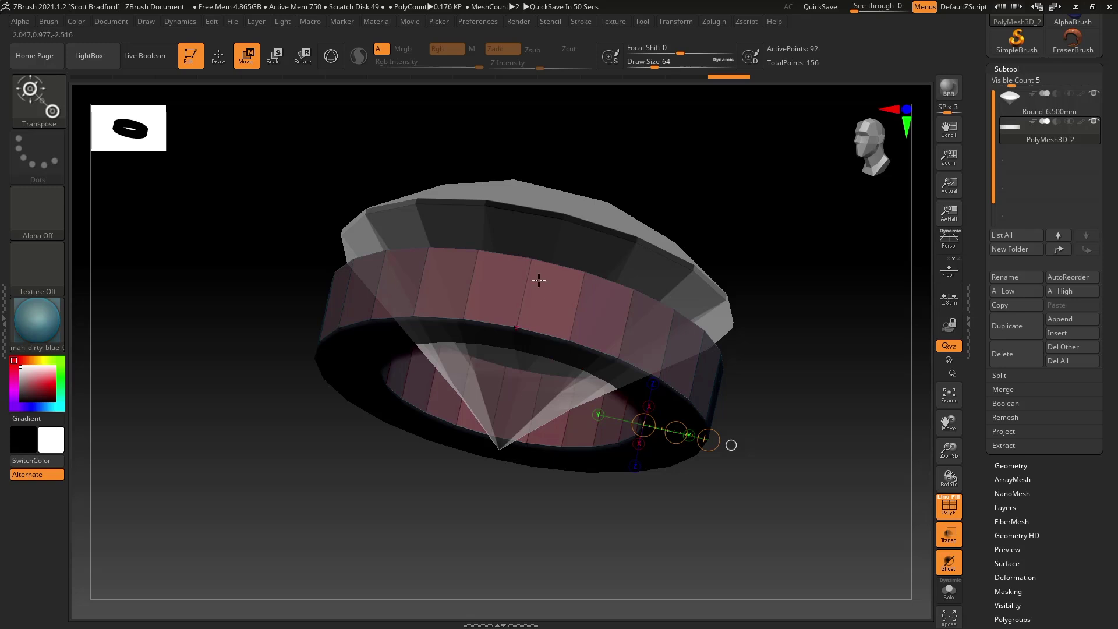
mouse_move(572, 365)
left_mouse_down()
mouse_move(545, 330)
mouse_move(587, 379)
left_mouse_up()
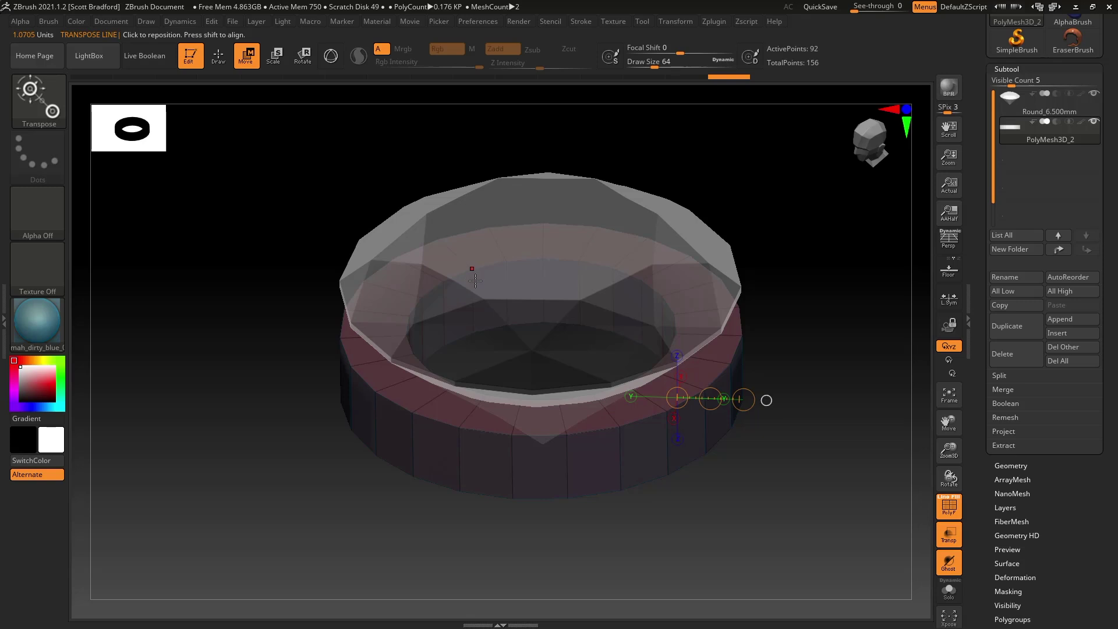
- Switch back to the Gizmo 3D, center it on the unmasked ring mesh, reset its orientation and return to the front view
left_click(331, 55)
mouse_move(628, 344)
right_mouse_down()
mouse_move(619, 332)
mouse_move(617, 361)
mouse_move(628, 333)
right_mouse_up()
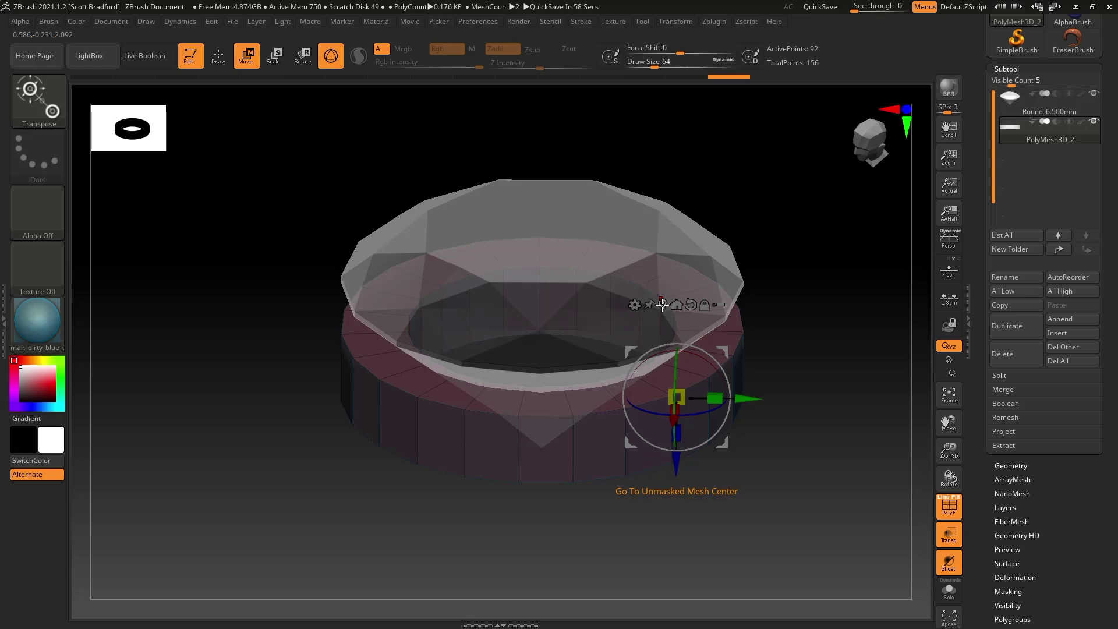
left_click(663, 304)
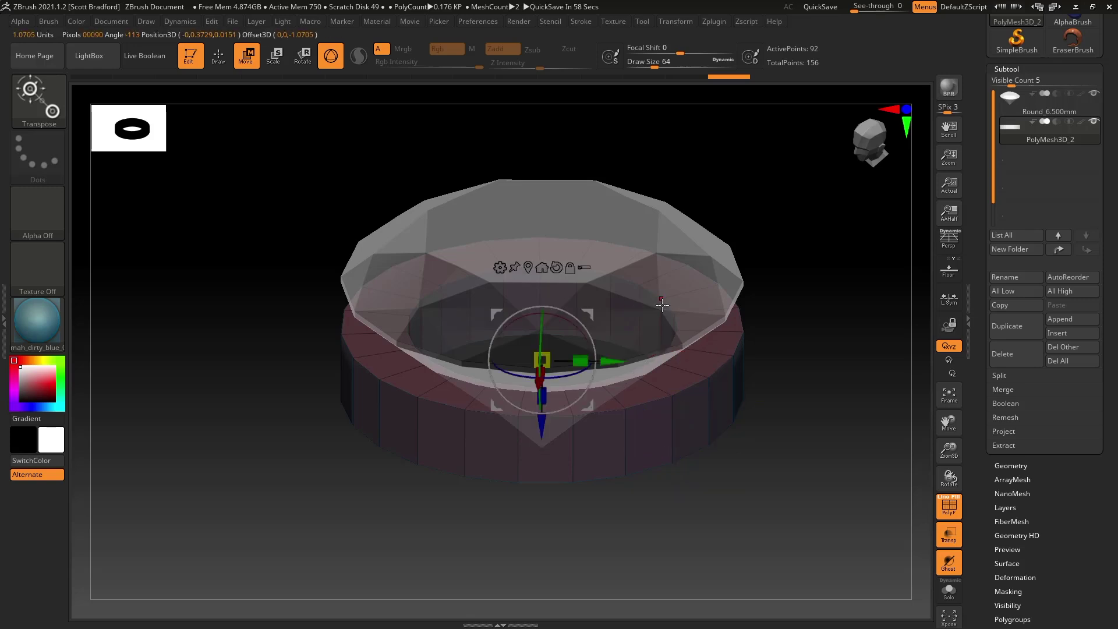
left_click(557, 268)
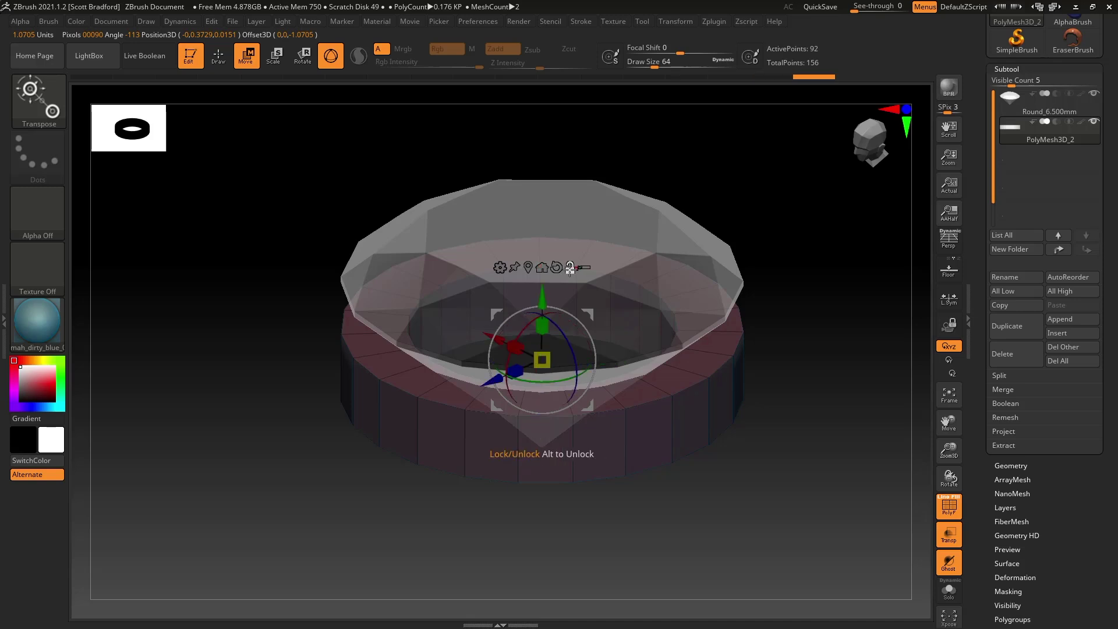
left_click_drag(657, 425, 641, 392, "shift")
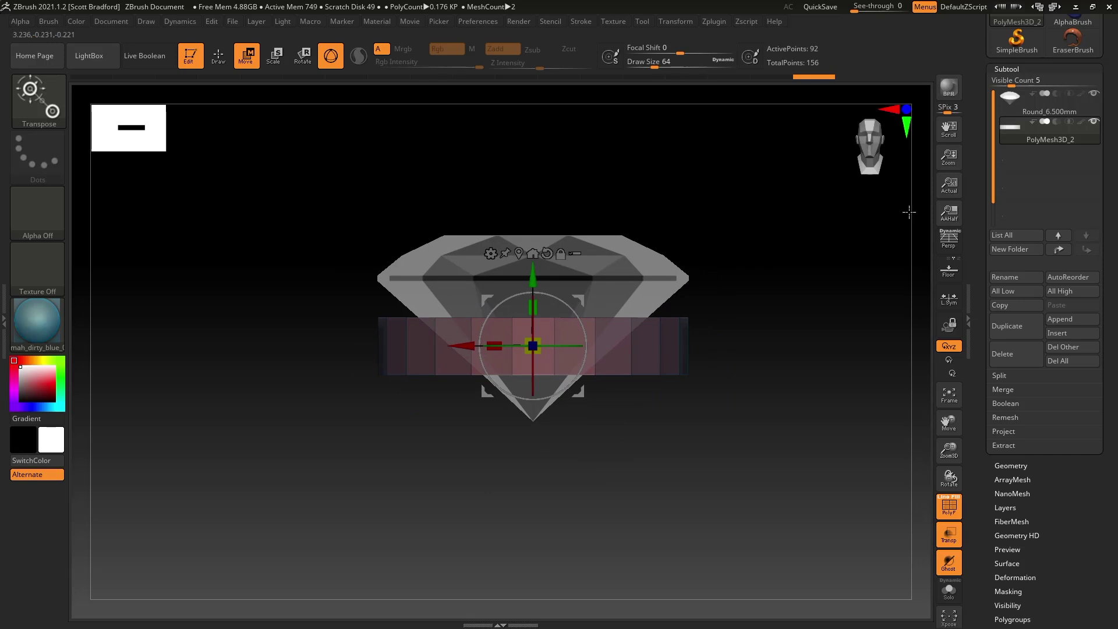
- Duplicate the ring subtool and move the copy straight down along Y until it sits below the gem's tip
mouse_move(1019, 139)
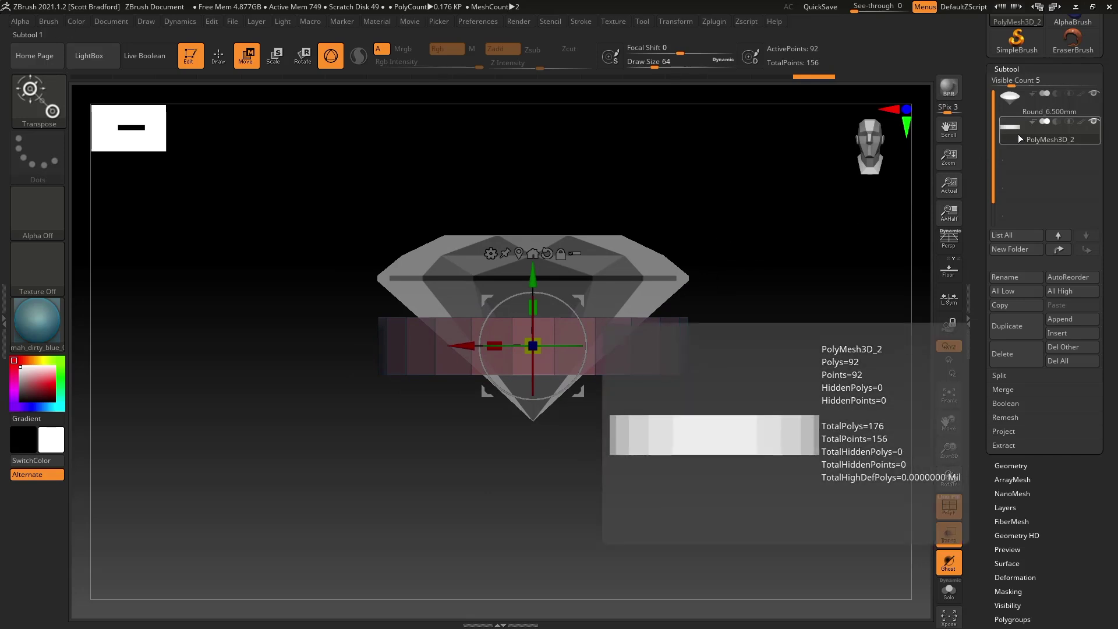
left_click_drag(678, 365, 645, 245)
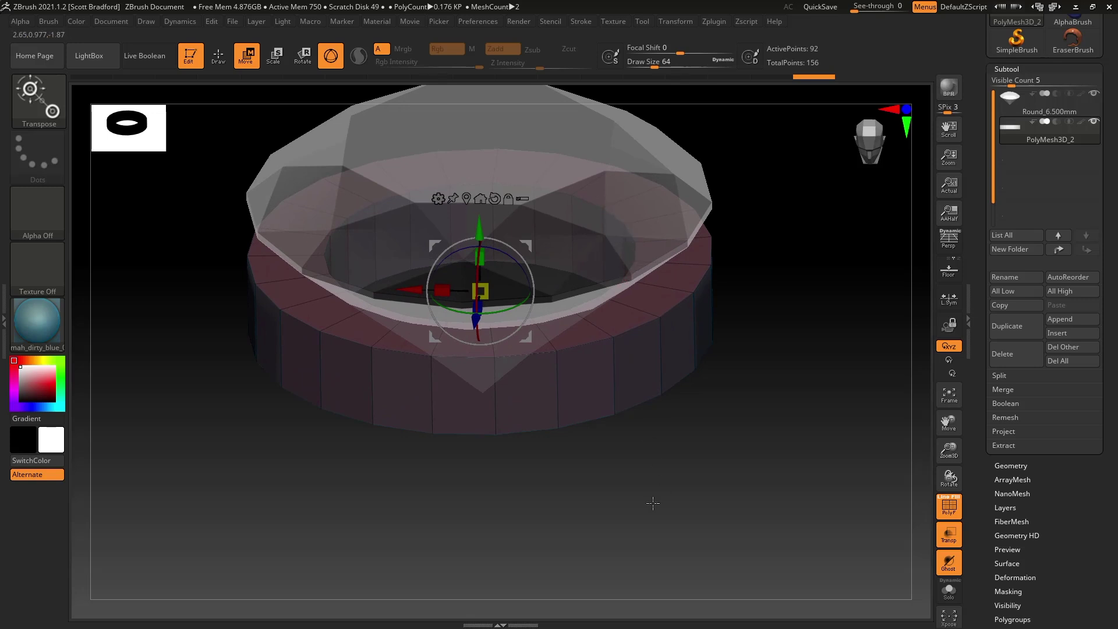
left_click_drag(616, 487, 661, 437, "alt")
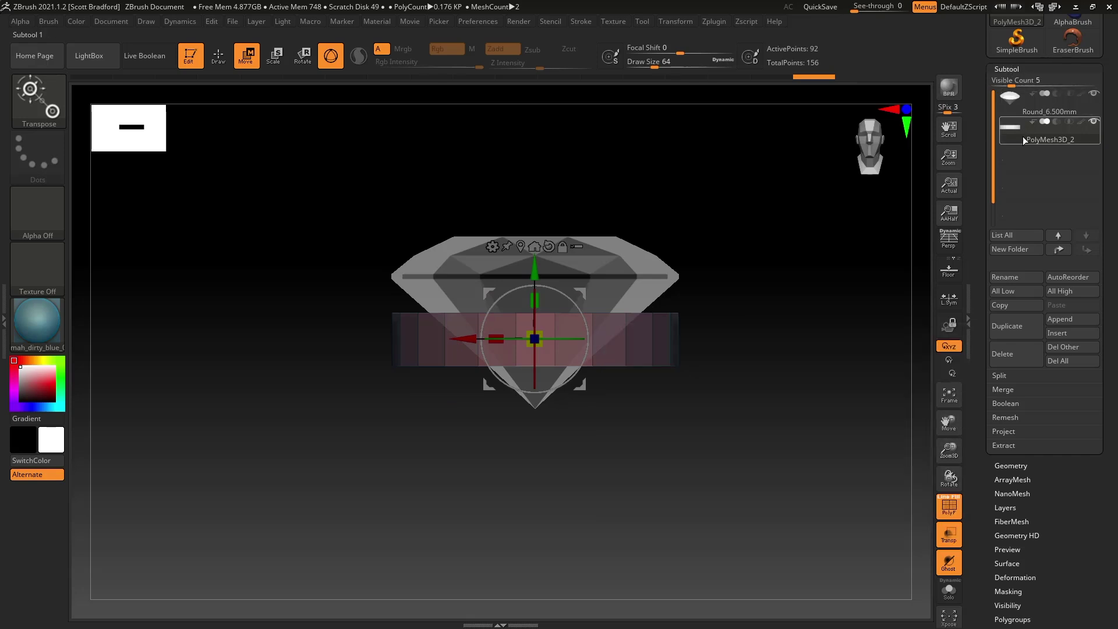
mouse_move(1018, 136)
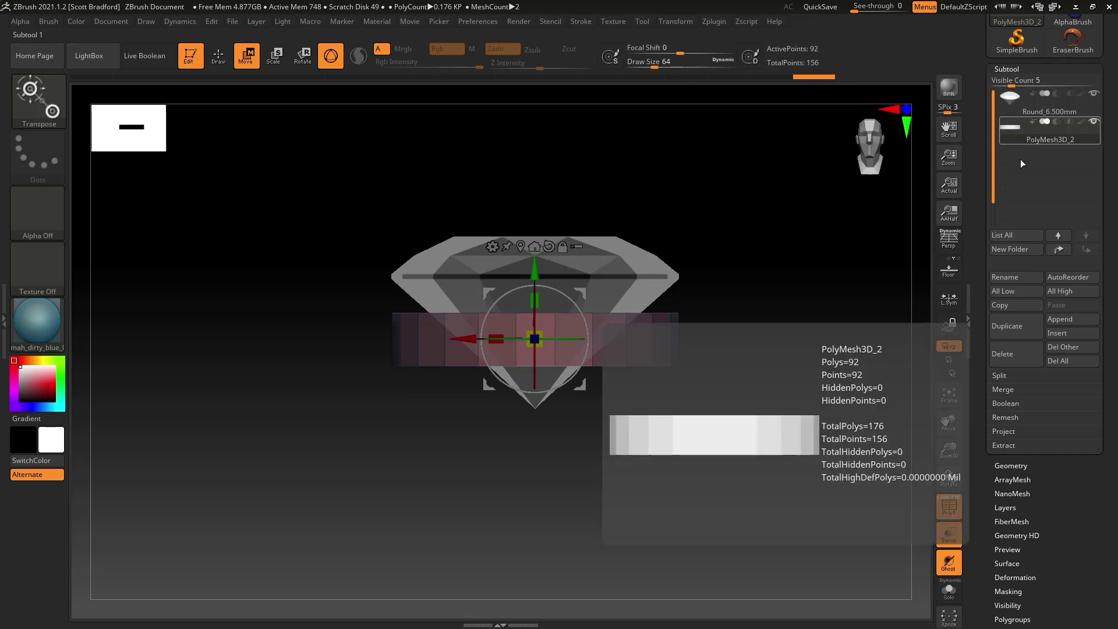
left_click(1012, 326)
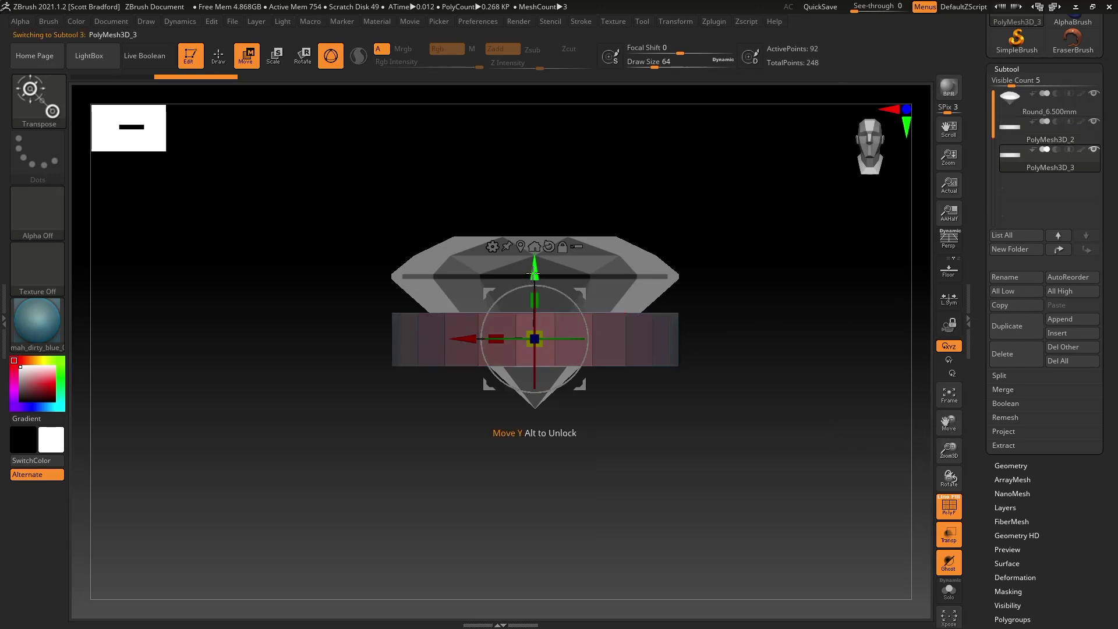
left_click_drag(533, 274, 528, 393)
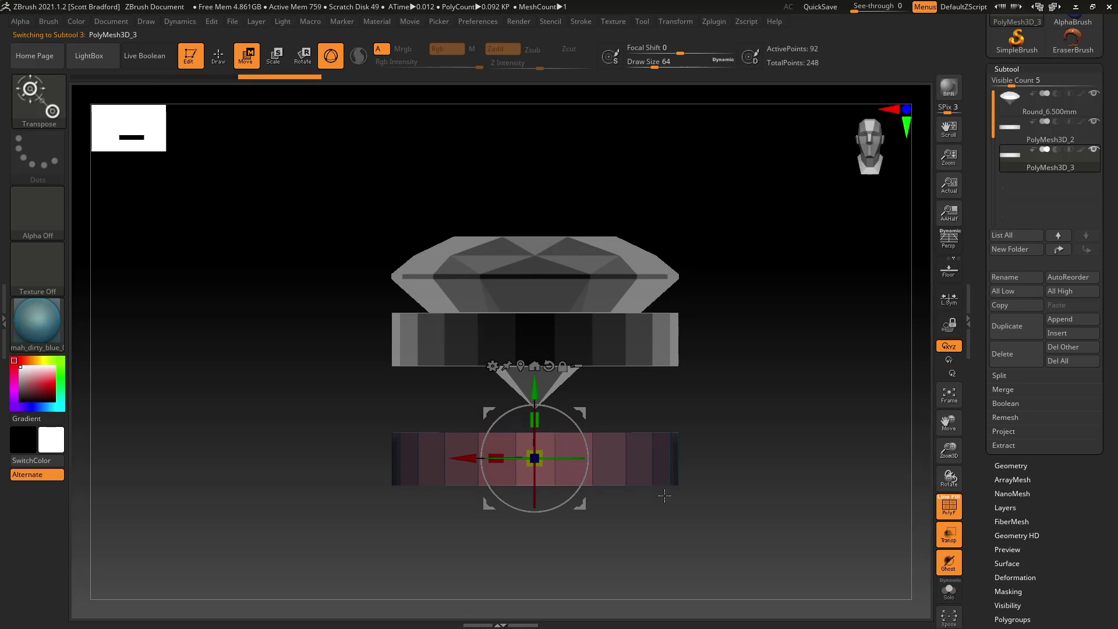
left_click_drag(664, 495, 658, 414, "alt")
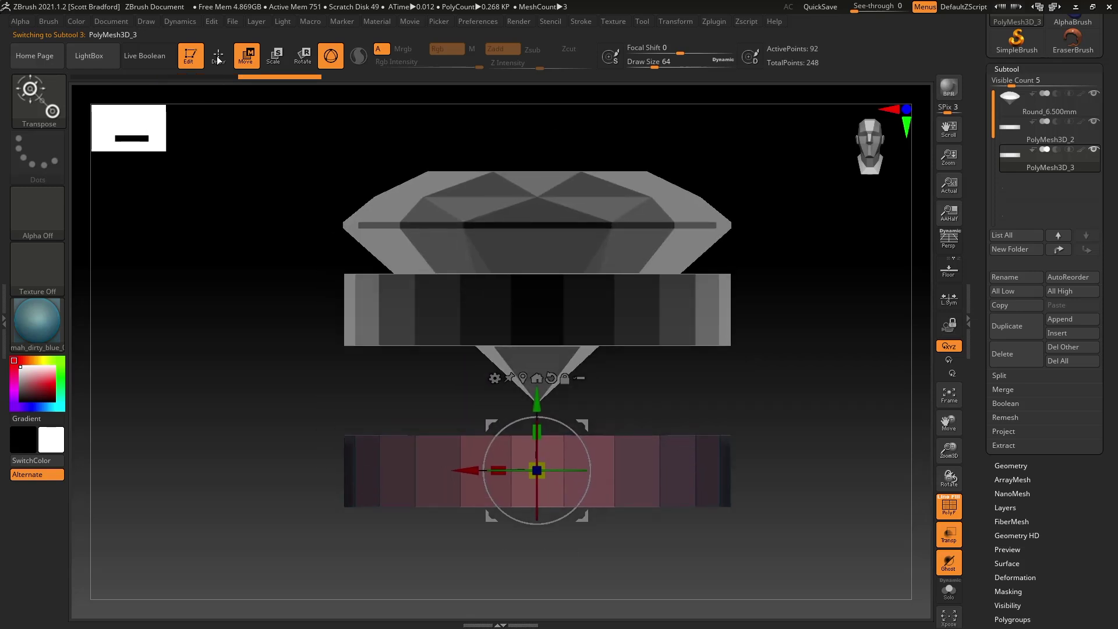
- Enter Draw mode and make the upper ring around the gem the active subtool, viewed from above
key("q")
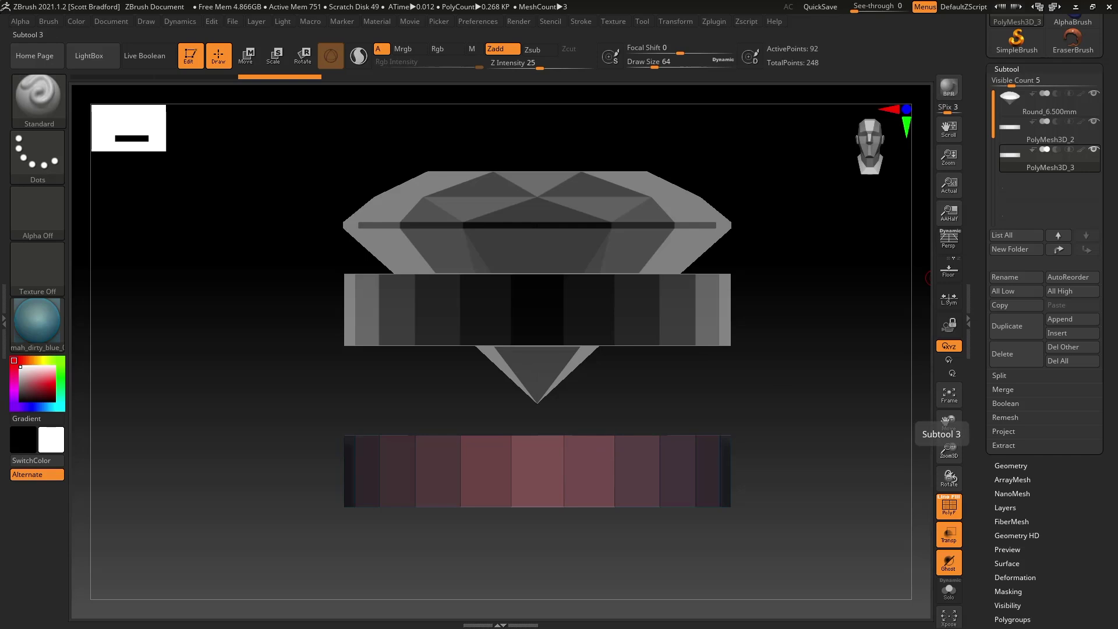
left_click_drag(846, 412, 789, 386)
left_click(582, 348, "alt")
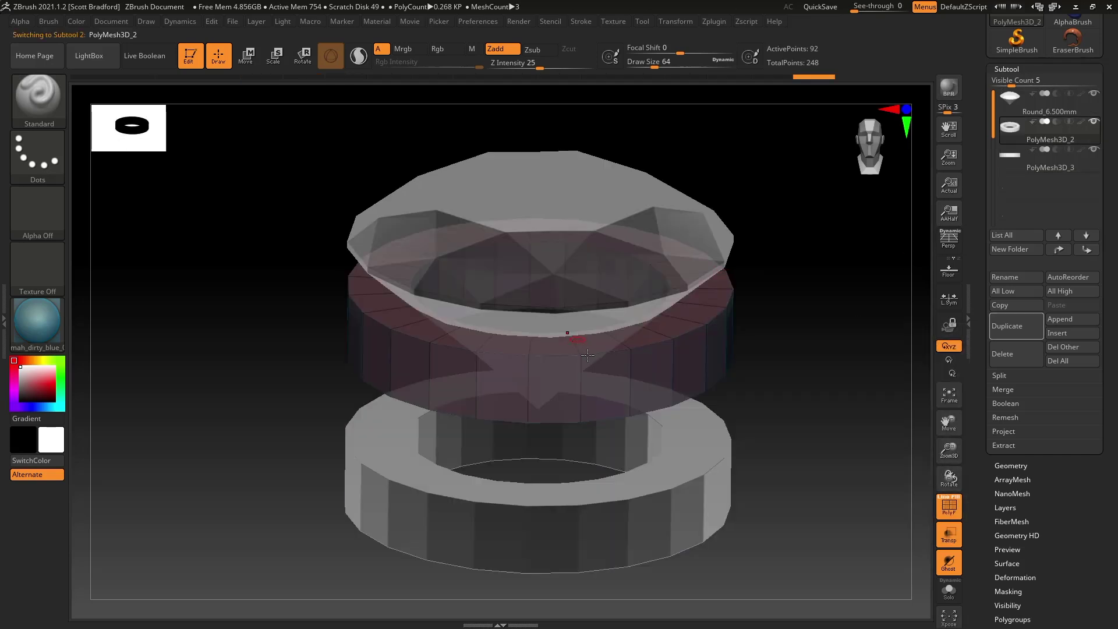
right_click_drag(588, 355, 576, 349, "alt")
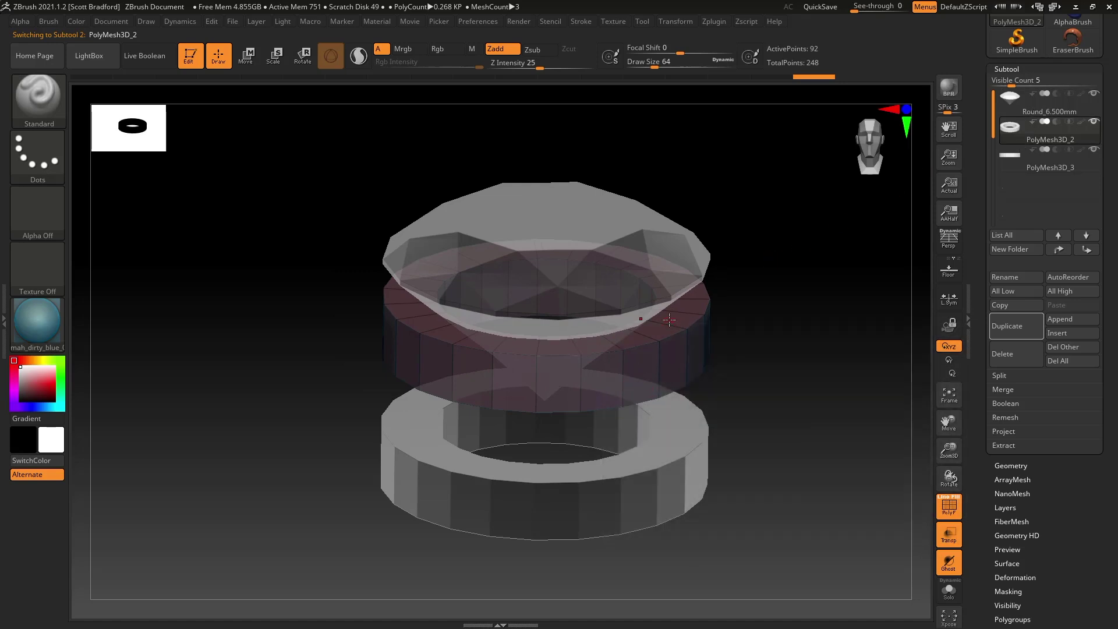
right_click_drag(669, 322, 648, 275, "alt")
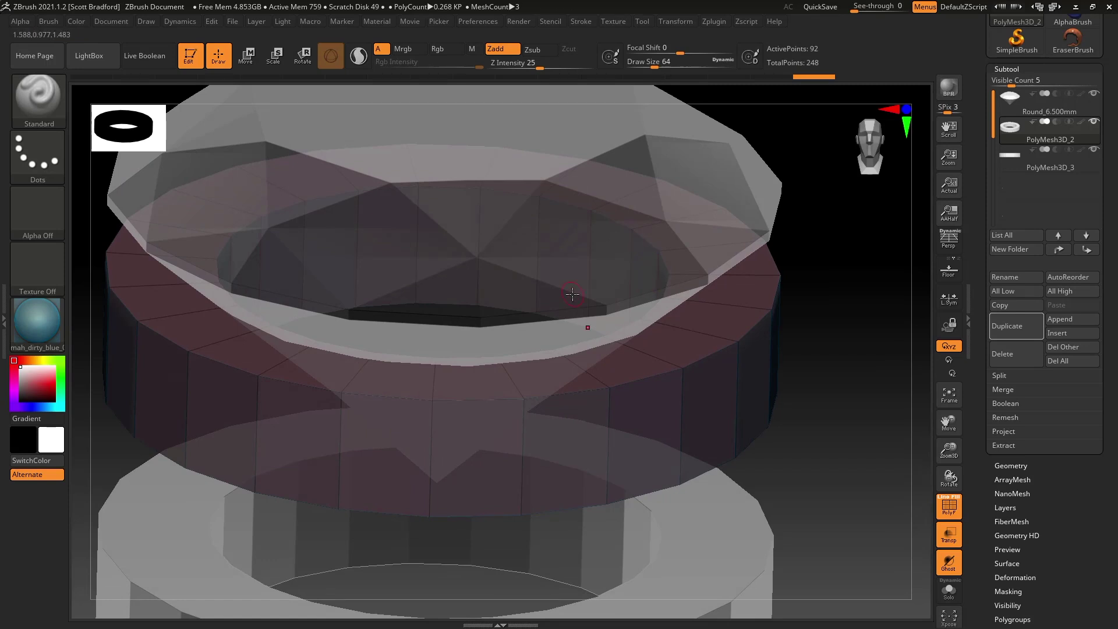
- With the ZModeler brush's edge action set to Bevel EdgeLoop Complete, bevel the upper ring's inner top edge into a sloped gem seat
key("b")
key("z")
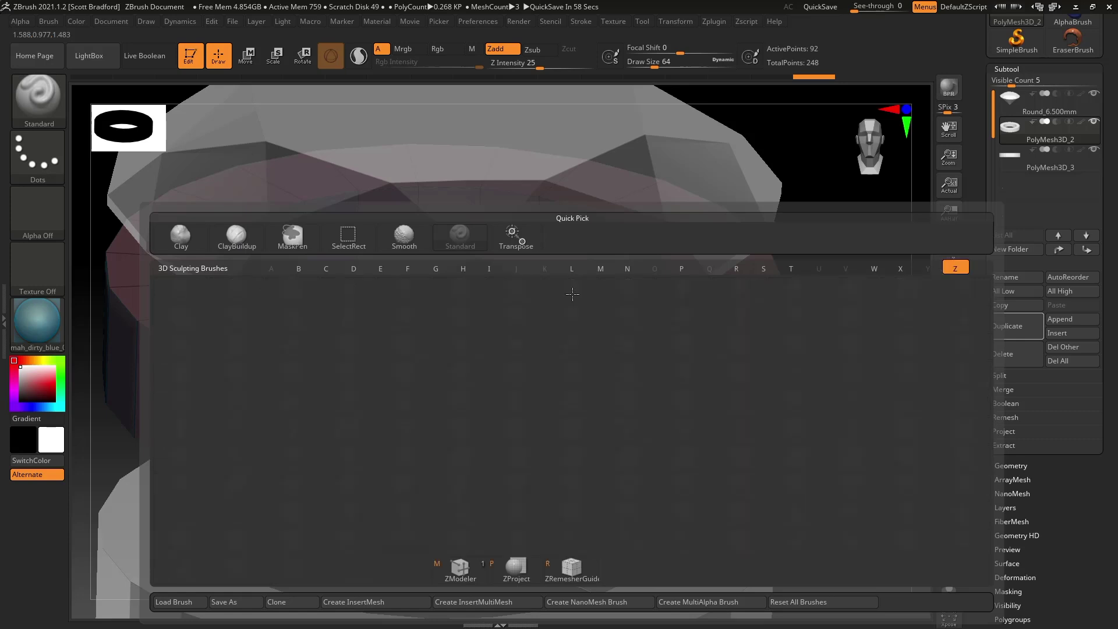
key("m")
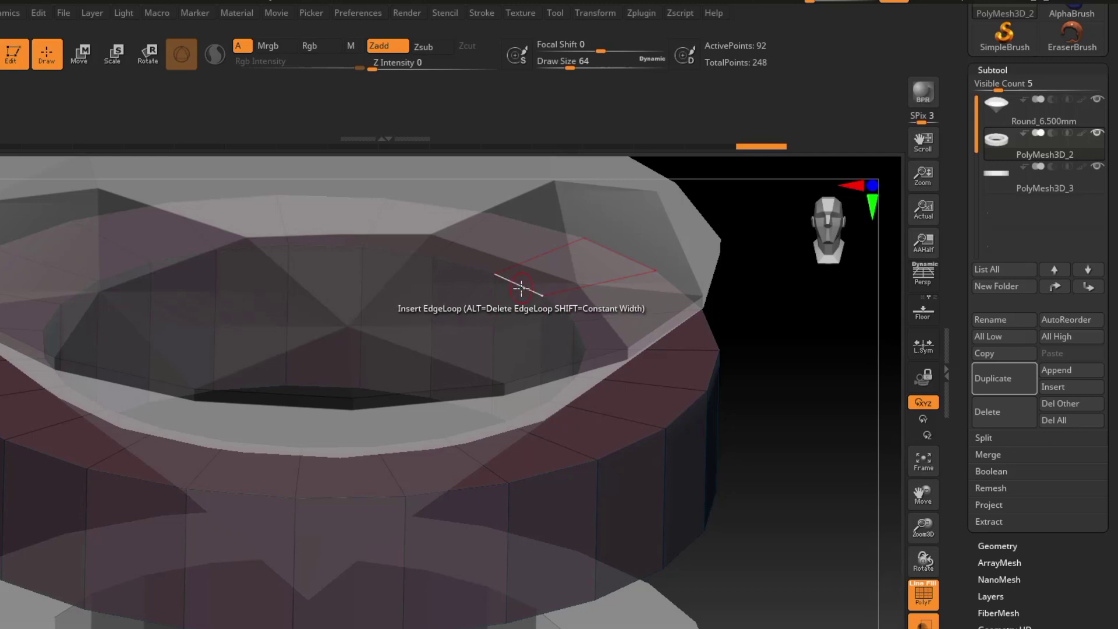
key("space")
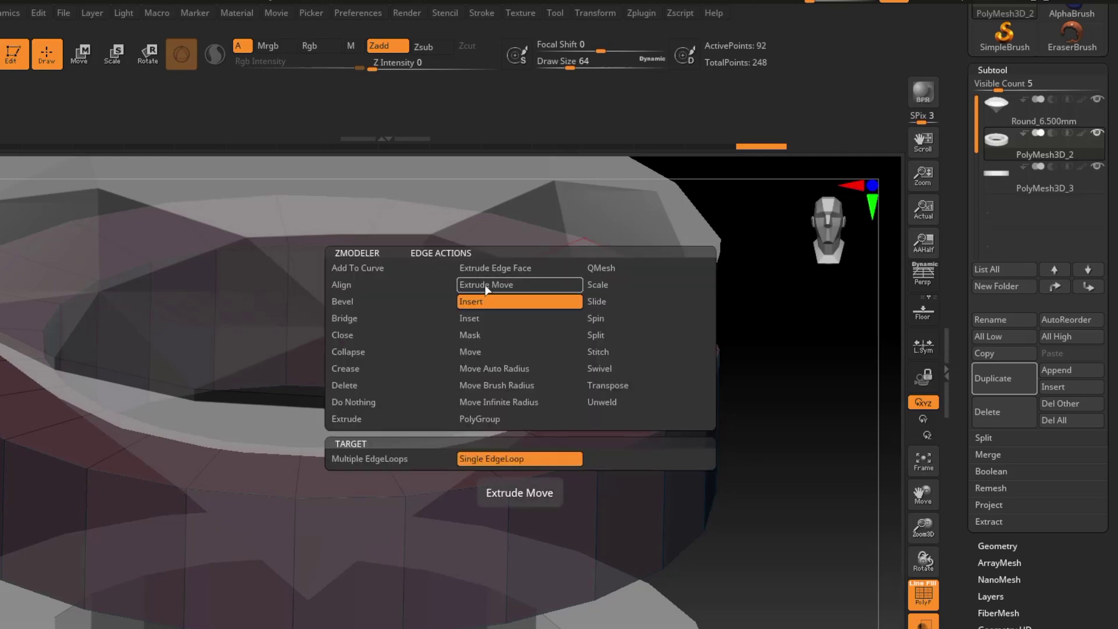
left_click(345, 301)
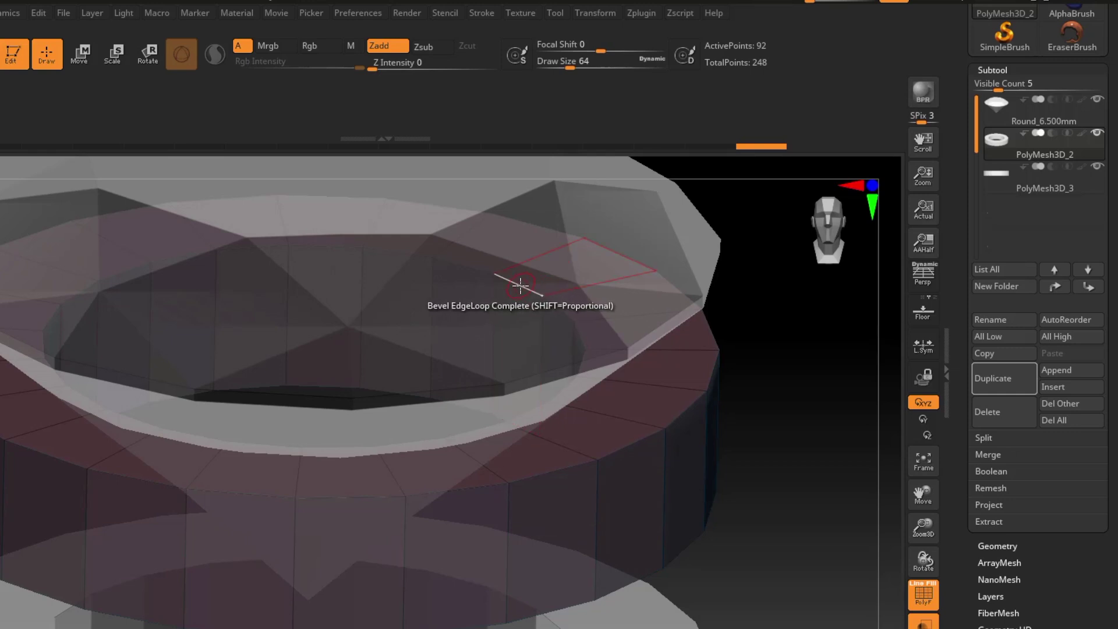
left_click_drag(520, 285, 480, 325)
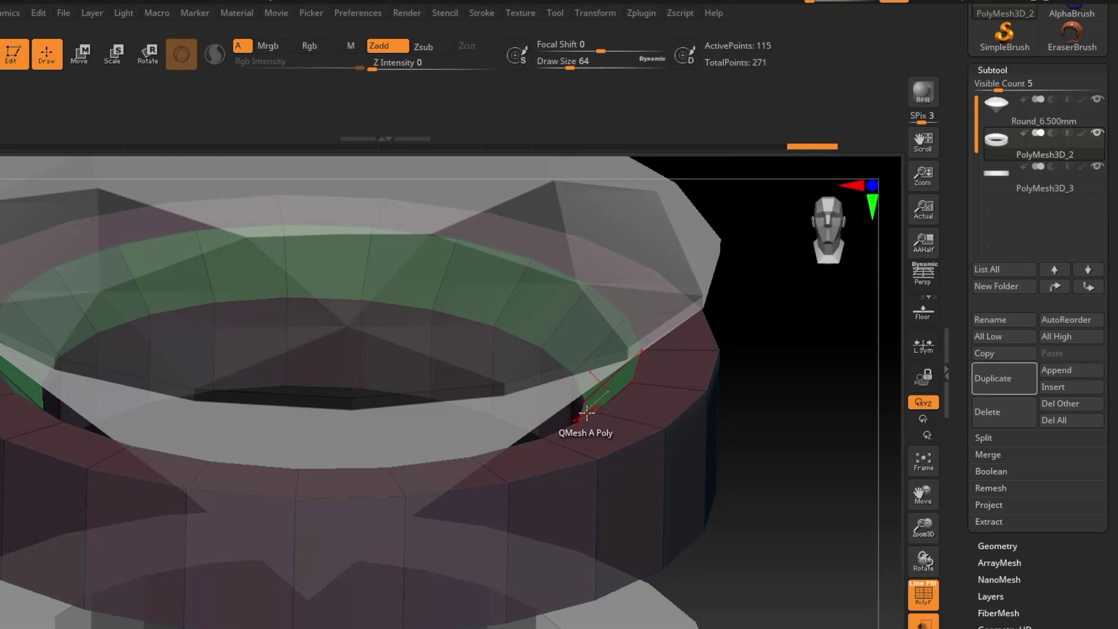
- Set the ZModeler edge action to Crease with the EdgeLoop Complete target and crease the upper ring's edge loops, including both bevel edges
left_click_drag(601, 397, 611, 369)
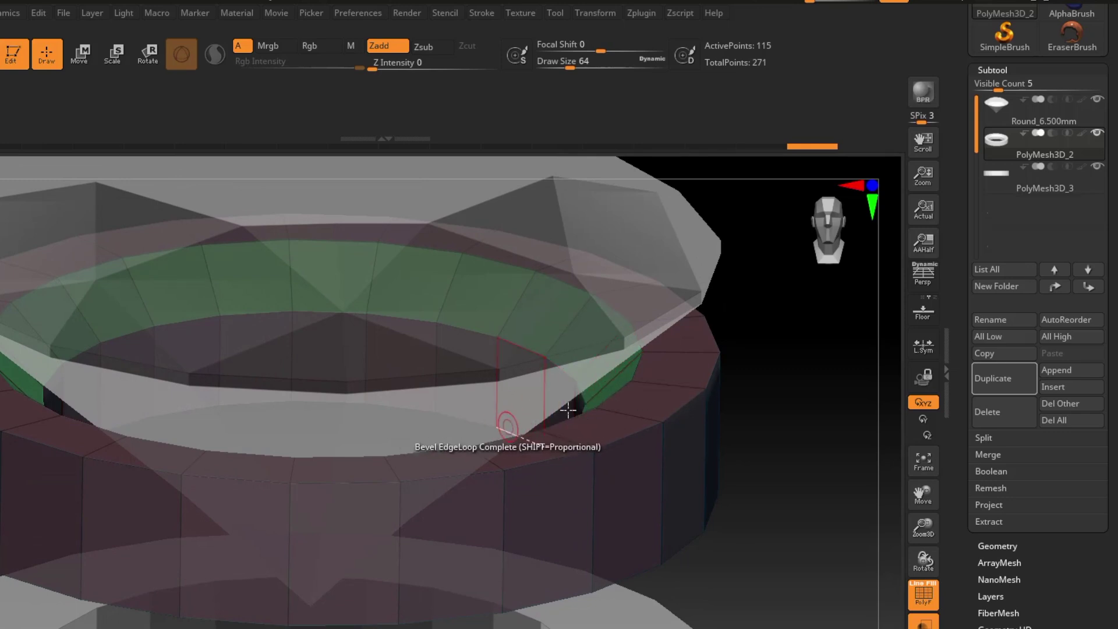
right_click_drag(527, 447, 577, 425)
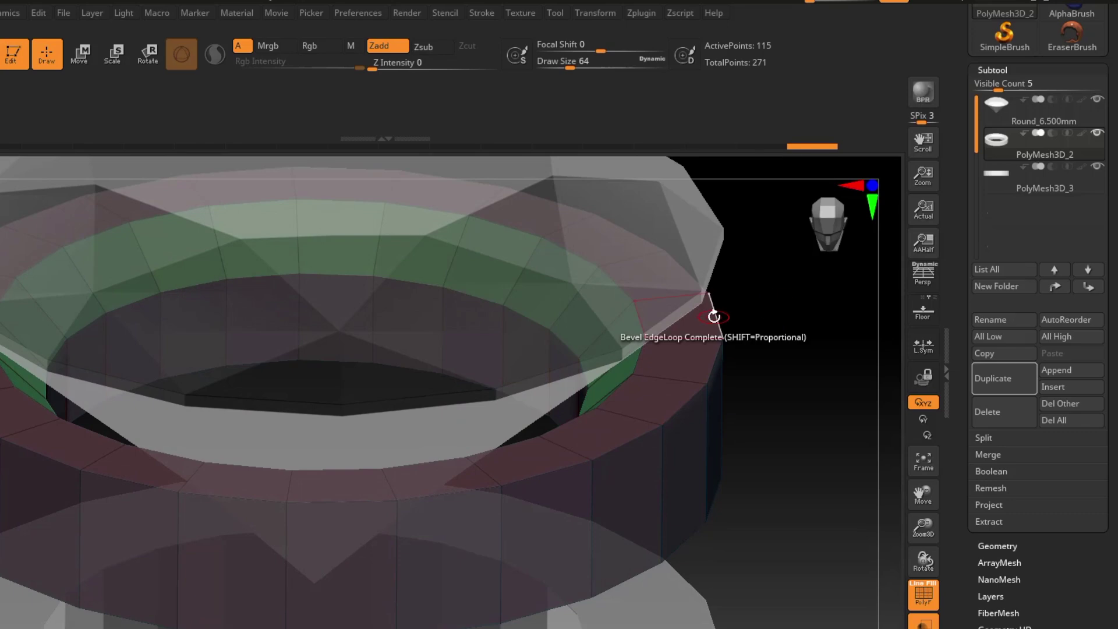
right_click_drag(577, 348, 581, 378)
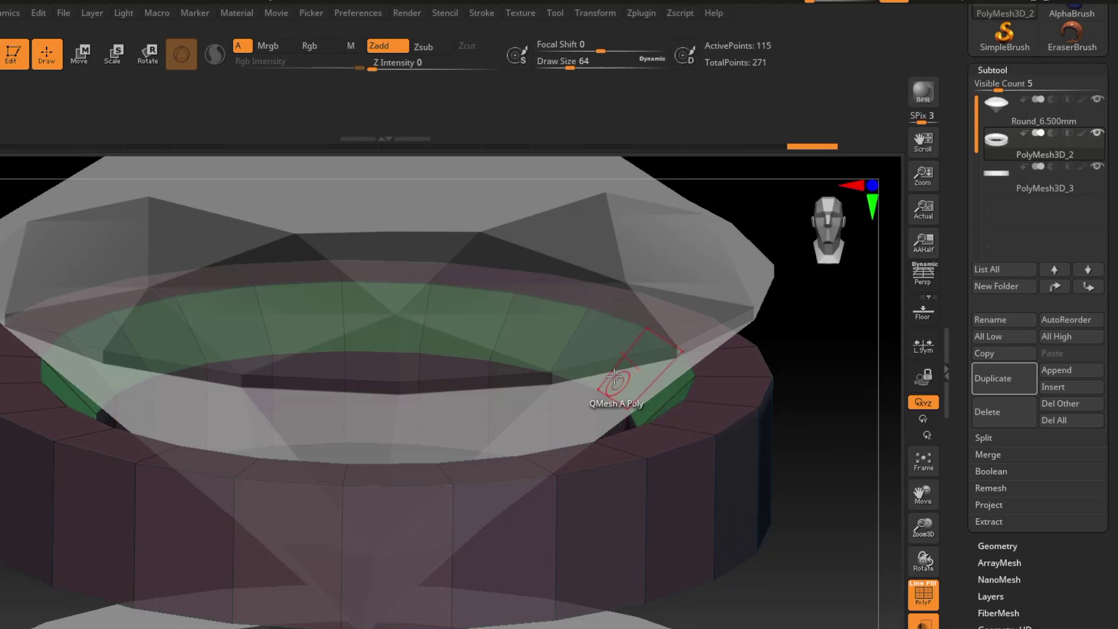
mouse_move(596, 369)
right_mouse_down()
mouse_move(602, 385)
mouse_move(581, 382)
right_mouse_up()
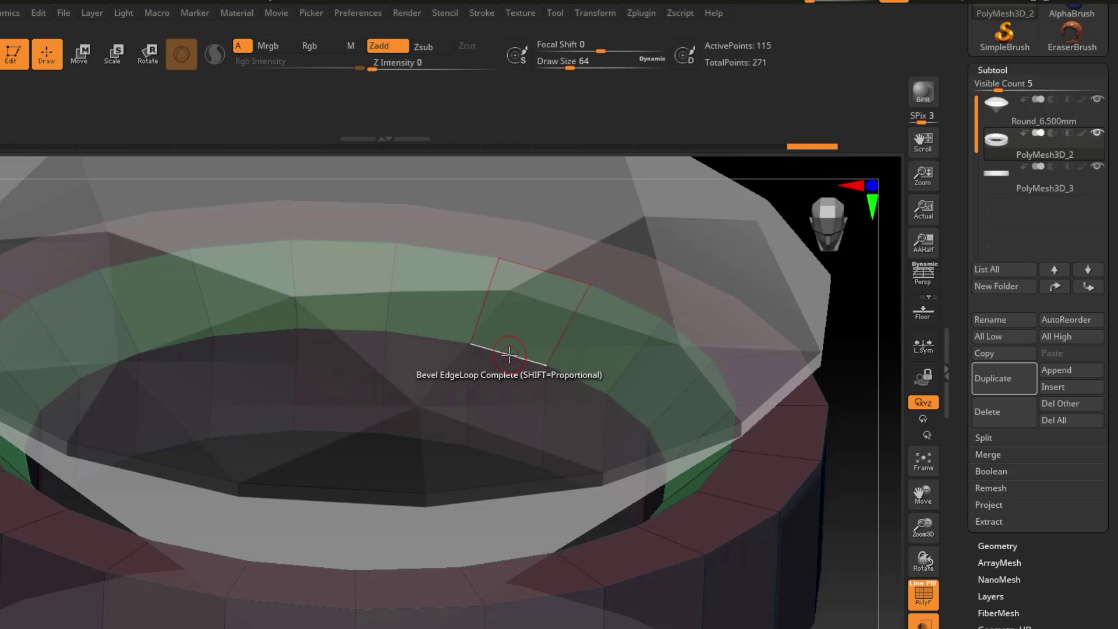
key("space")
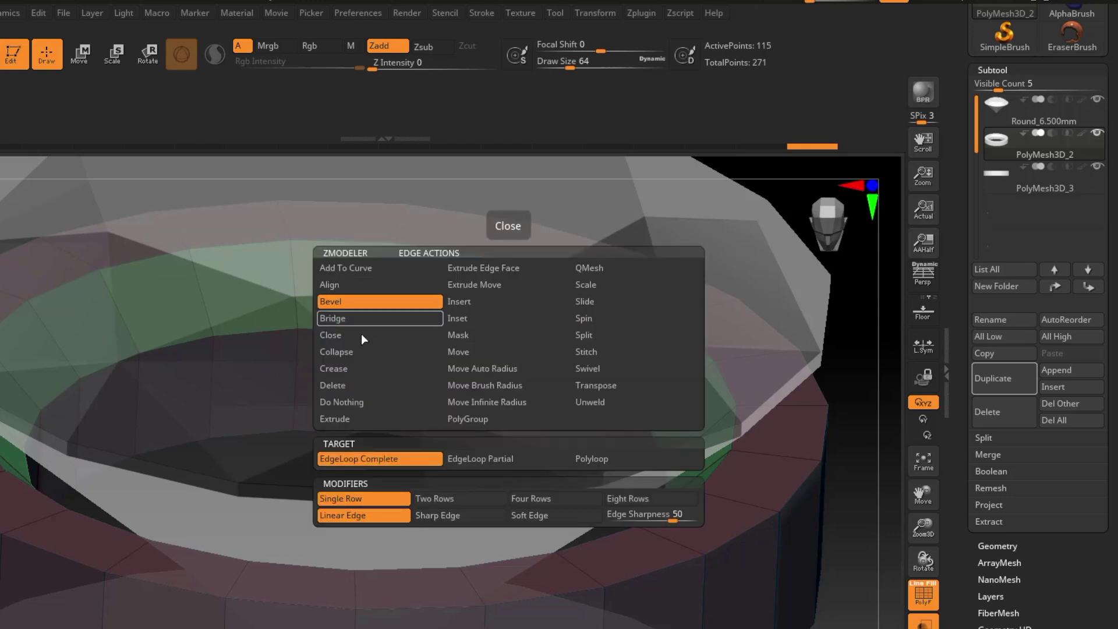
left_click(347, 368)
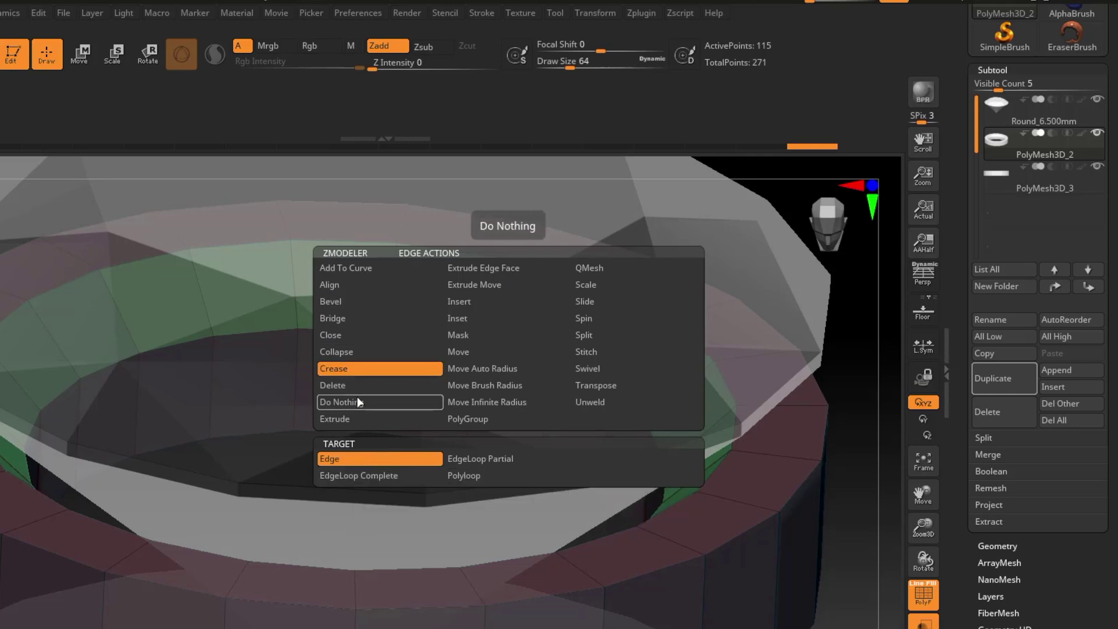
left_click(382, 474)
key("space")
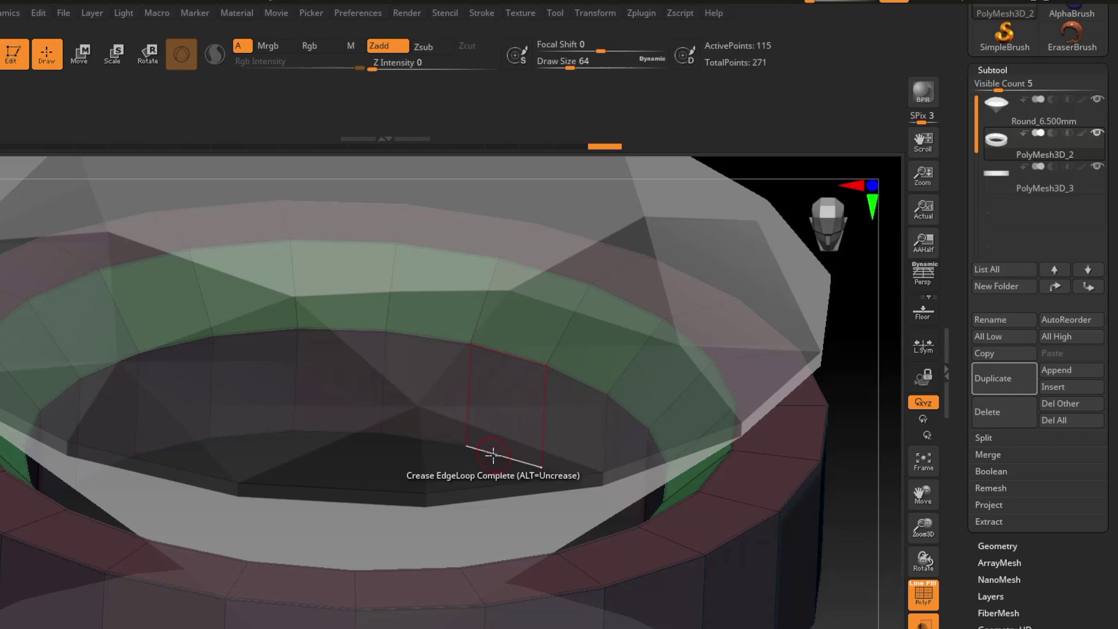
right_click_drag(542, 462, 559, 407)
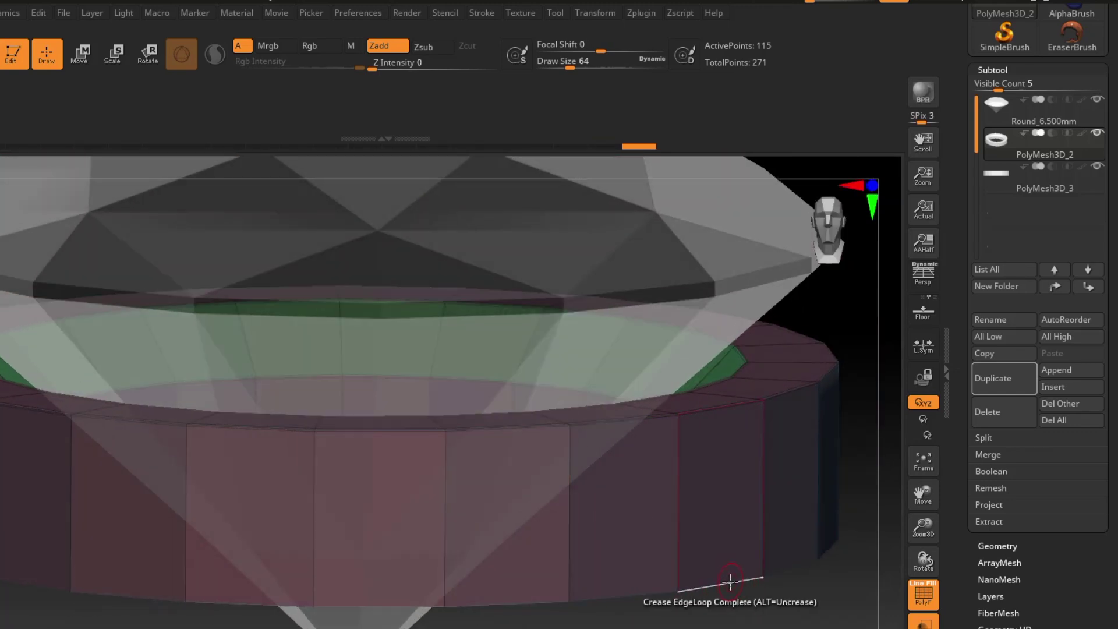
right_click_drag(616, 586, 561, 524)
scroll(584, 546, "down", 5)
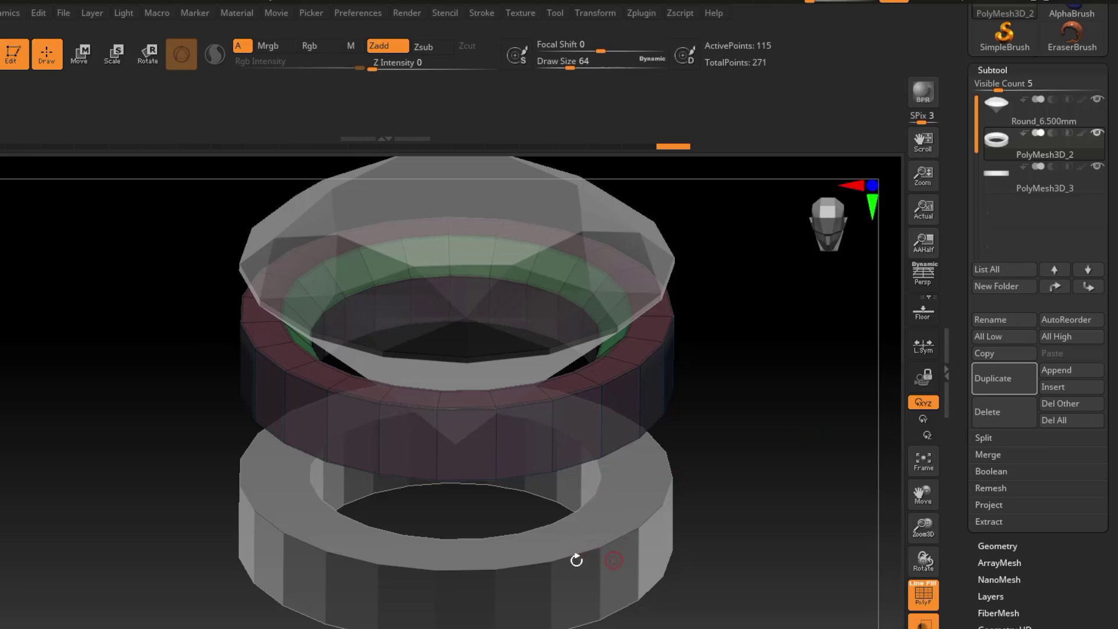
- Make the lower ring the active subtool and crease its outer and inner edge loops with Crease EdgeLoop Complete
left_click(1008, 180)
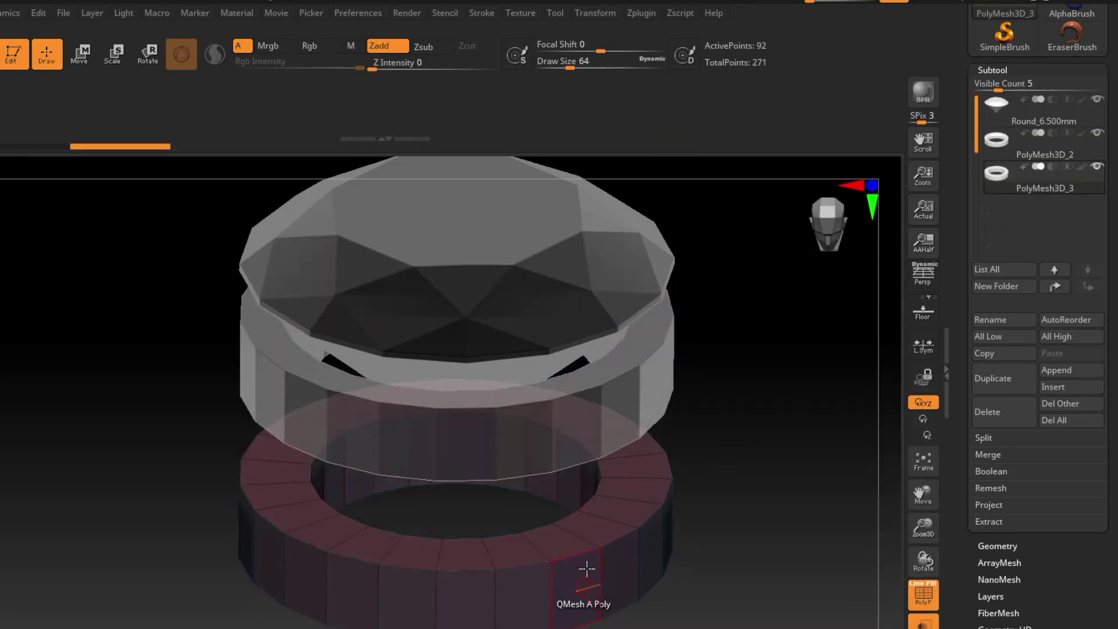
scroll(529, 524, "up", 5)
scroll(553, 454, "down", 2)
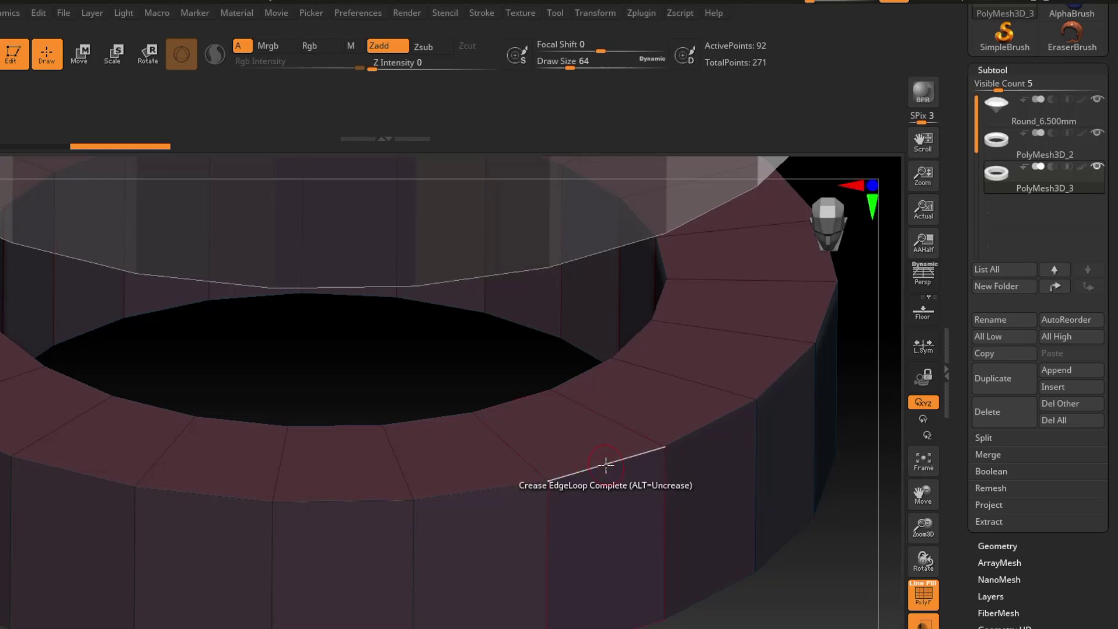
left_click(606, 464)
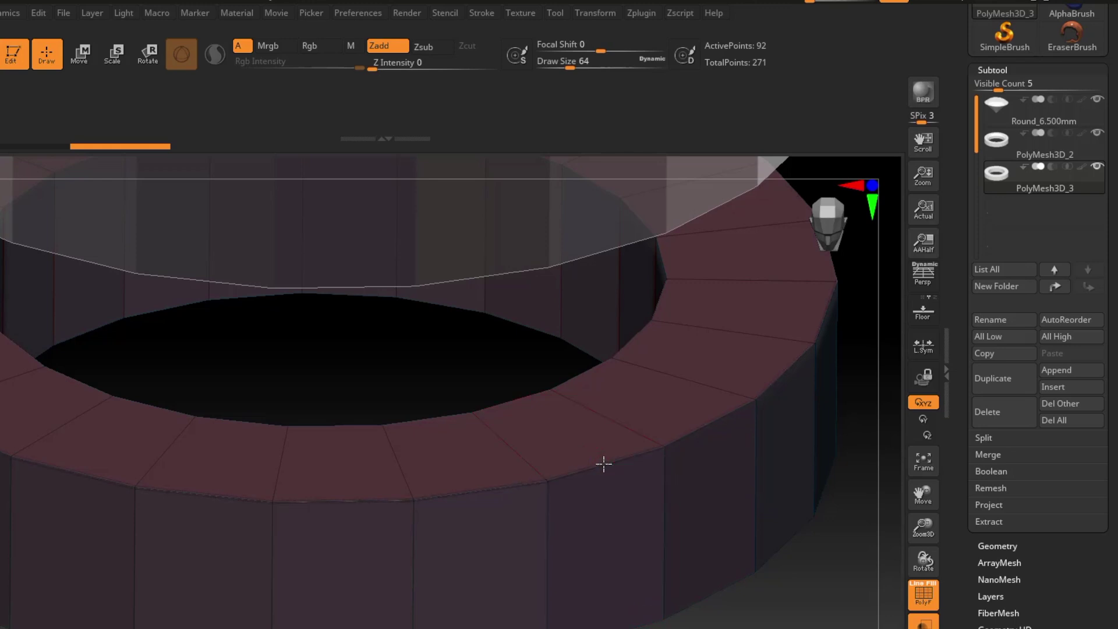
left_click(517, 394)
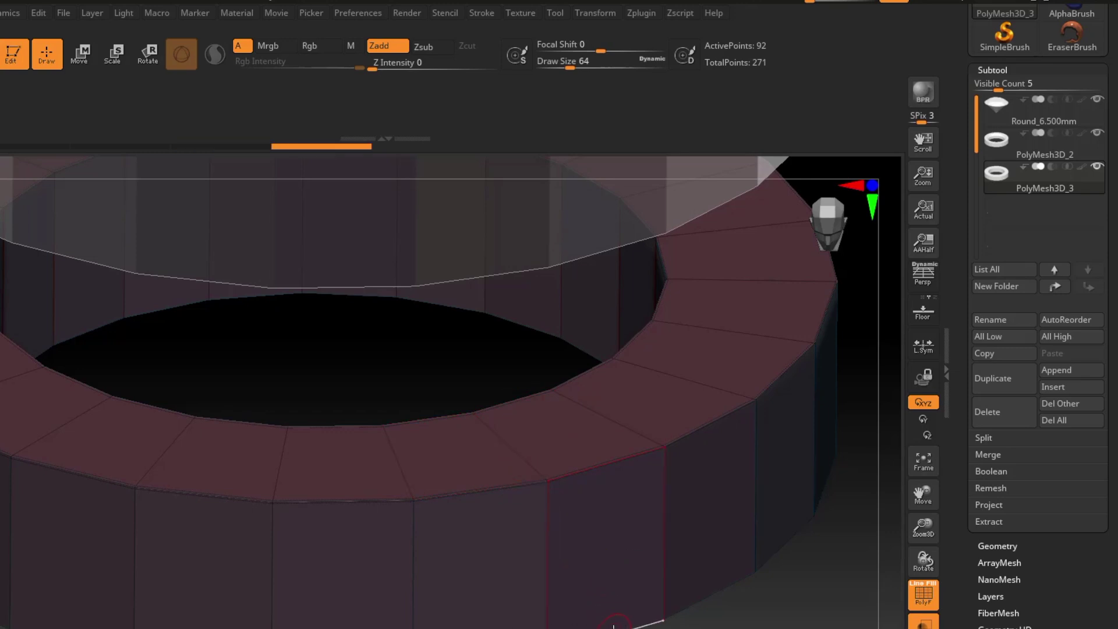
left_click(478, 400)
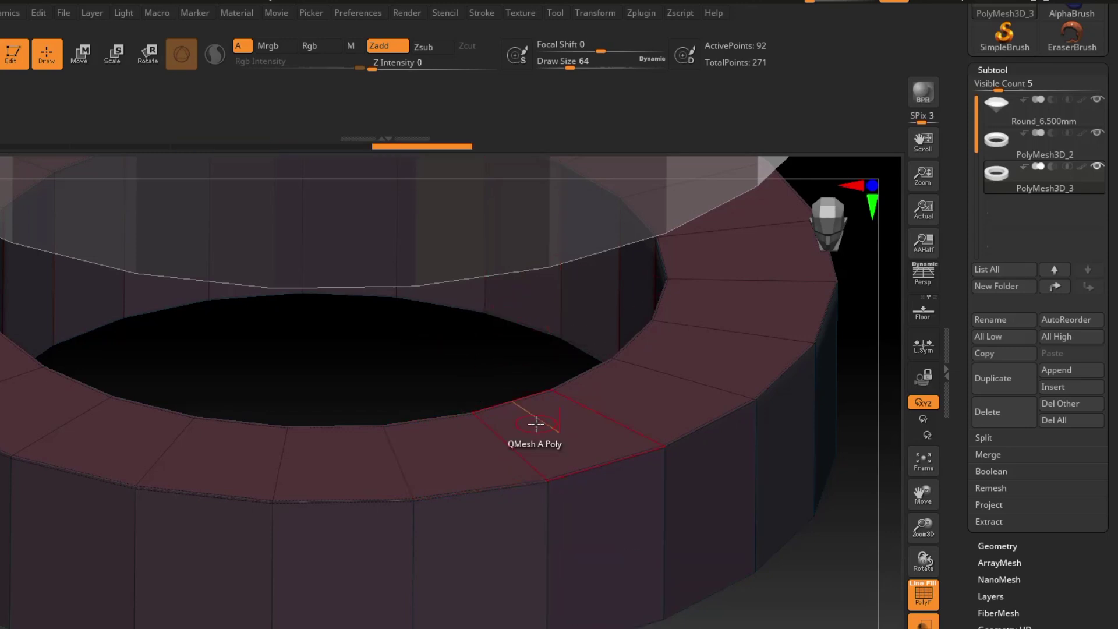
left_click(520, 441)
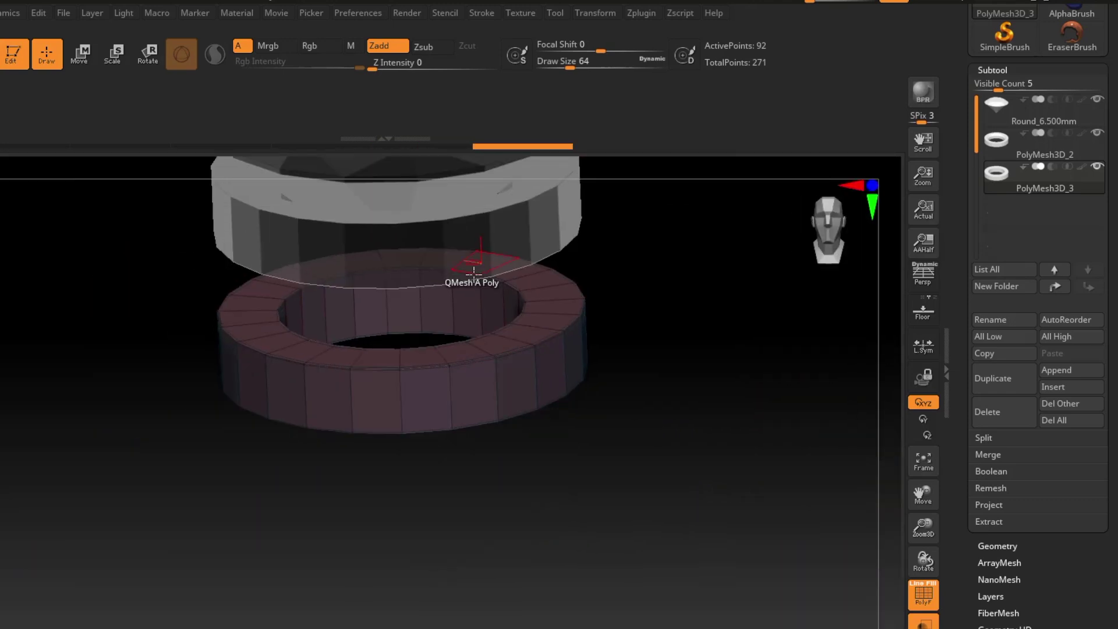
- Turn off the PolyFrame wireframe and Transparency display so the gem and both rings appear solid
left_click_drag(464, 260, 520, 427)
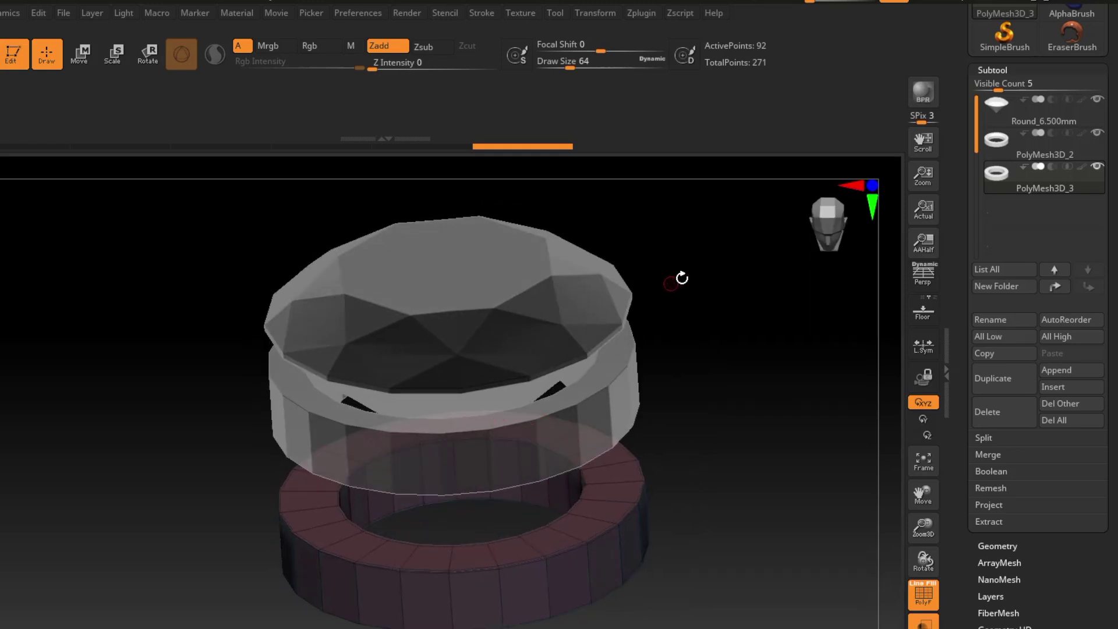
left_click(926, 603)
left_click(923, 622)
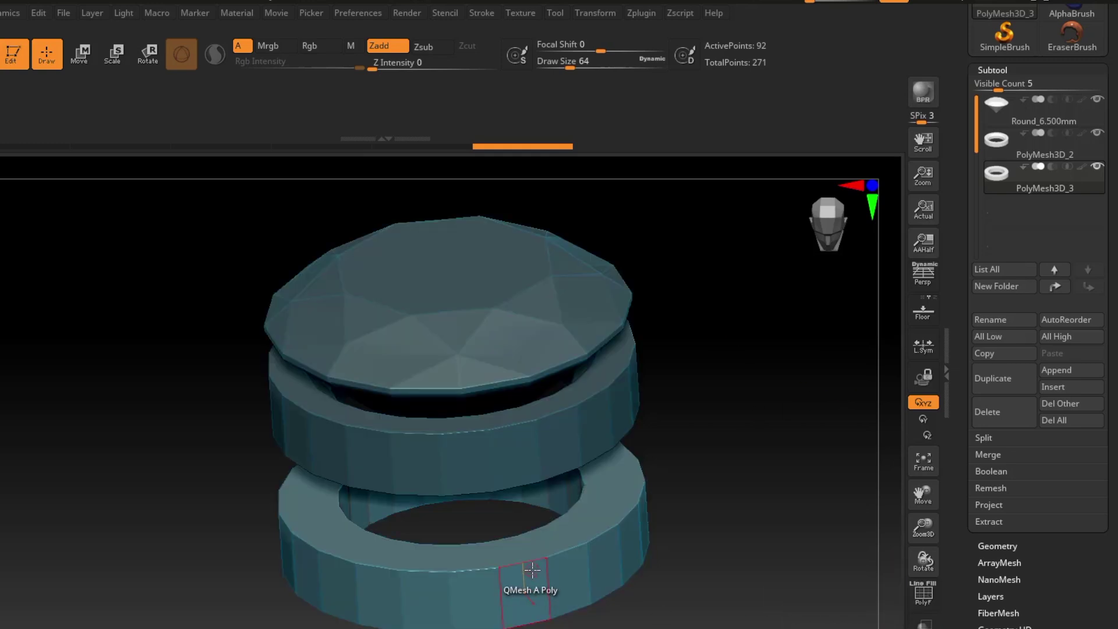
left_click_drag(531, 570, 541, 541)
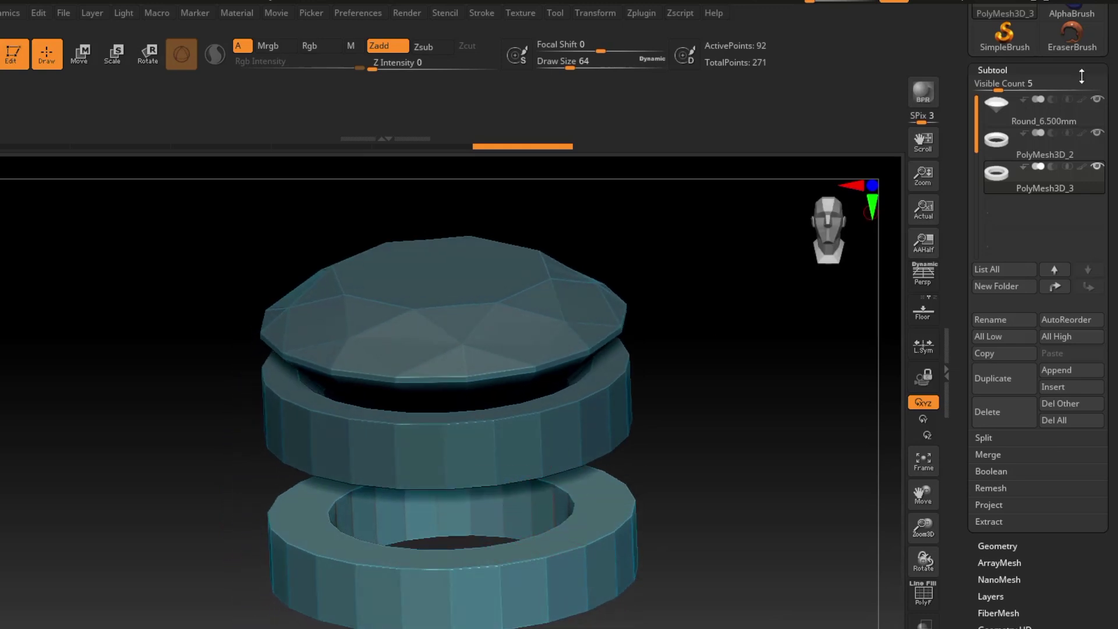
- Temporarily hide the gem to examine the upper ring's beveled seat and the two stacked rings, and show the gem again
left_click(1097, 99)
scroll(576, 357, "up", 3)
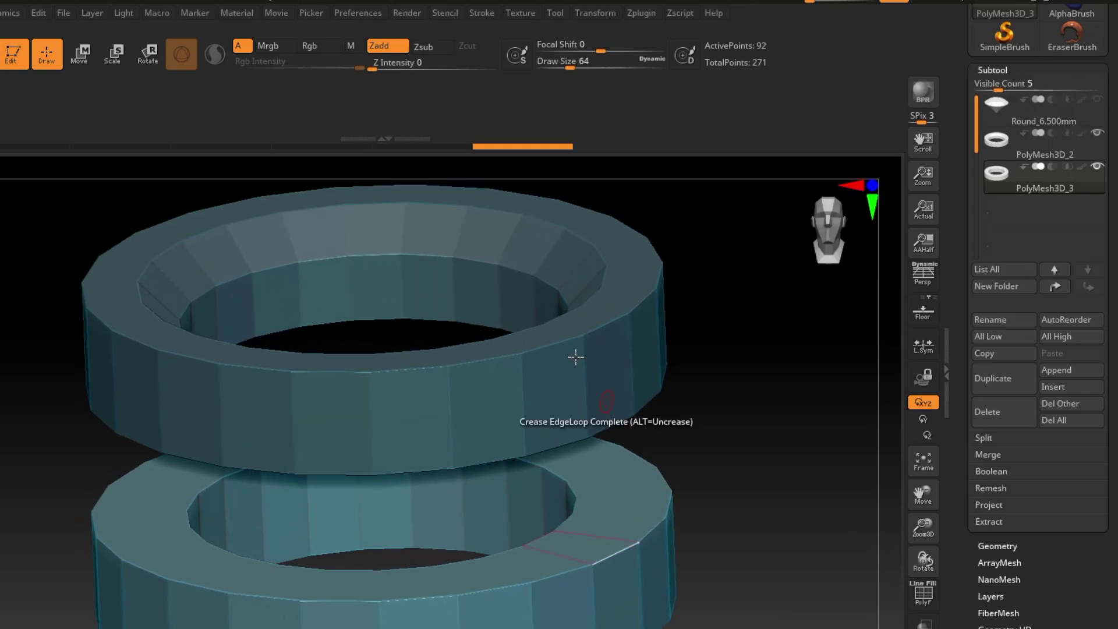
mouse_move(576, 357)
left_mouse_down()
mouse_move(617, 419)
mouse_move(536, 288)
left_mouse_up()
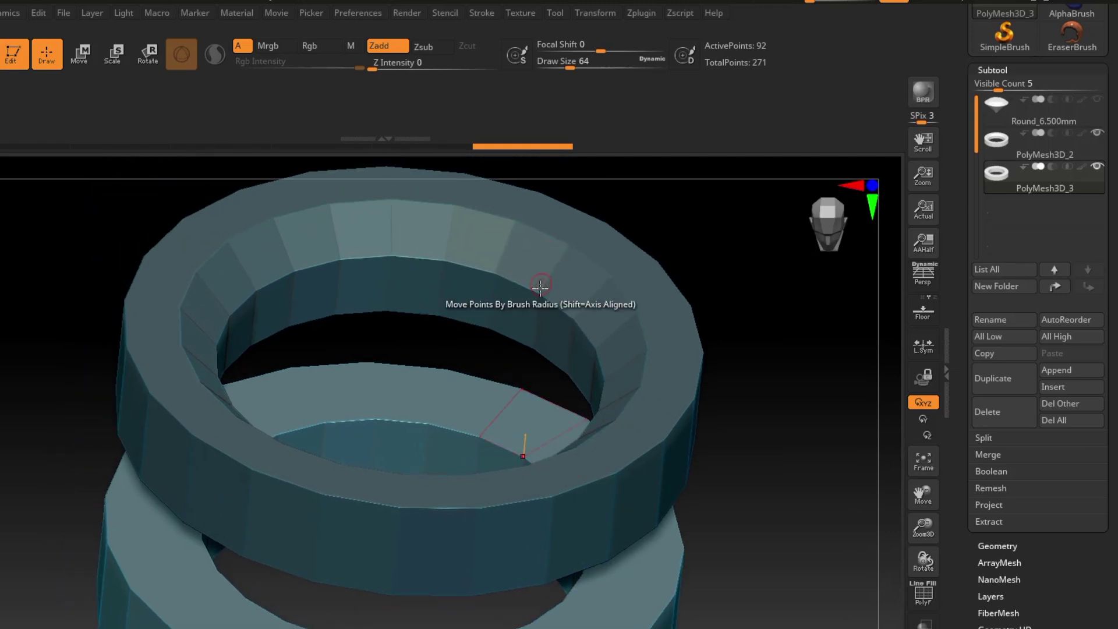
left_click_drag(591, 445, 540, 365)
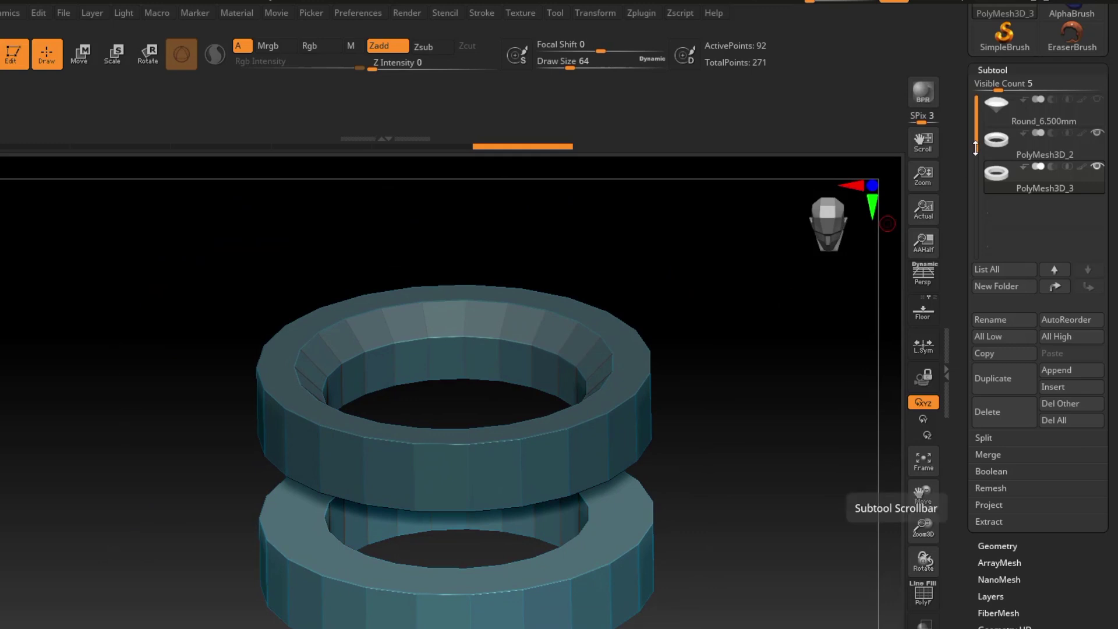
mouse_move(1047, 121)
left_click(1096, 96)
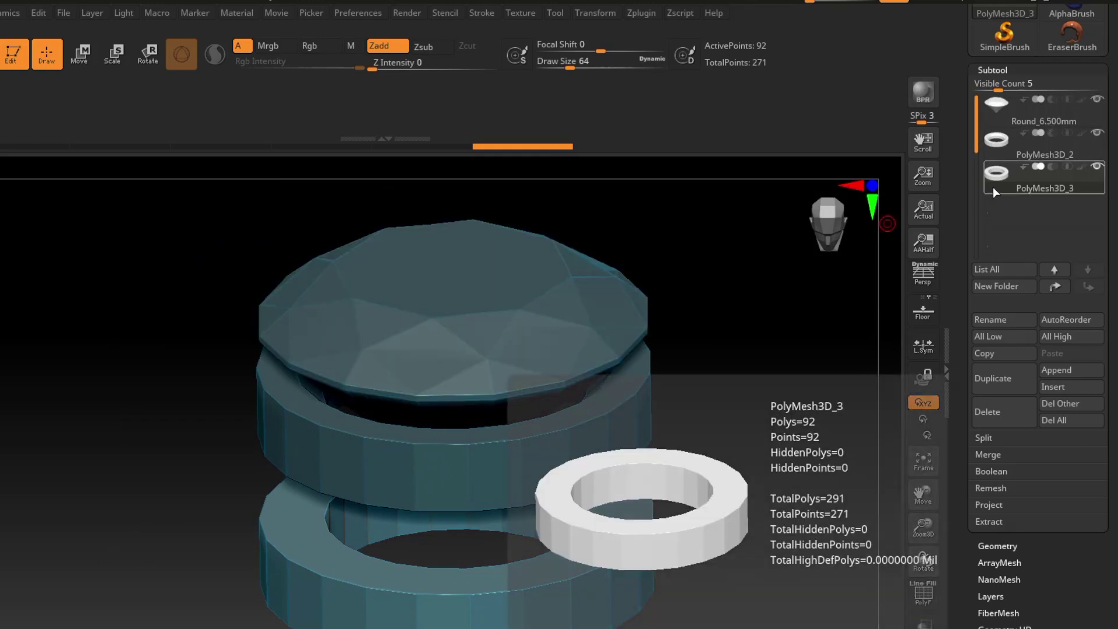
left_click_drag(887, 224, 671, 414)
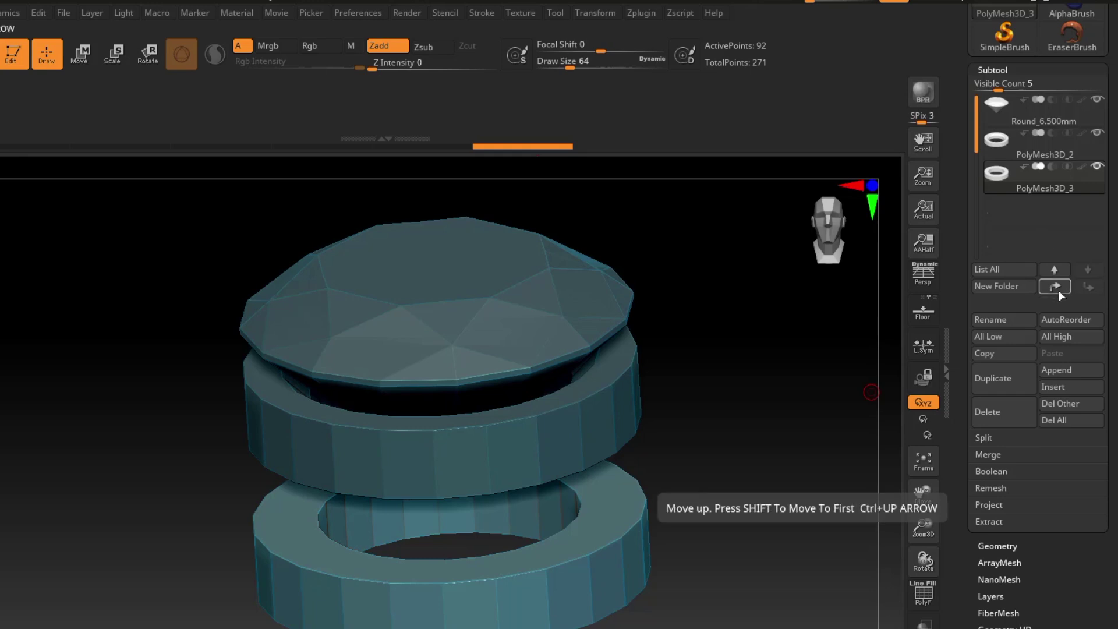
- Append a Cylinder3D subtool, make it active, and view it from above with Transparency on
left_click(1070, 371)
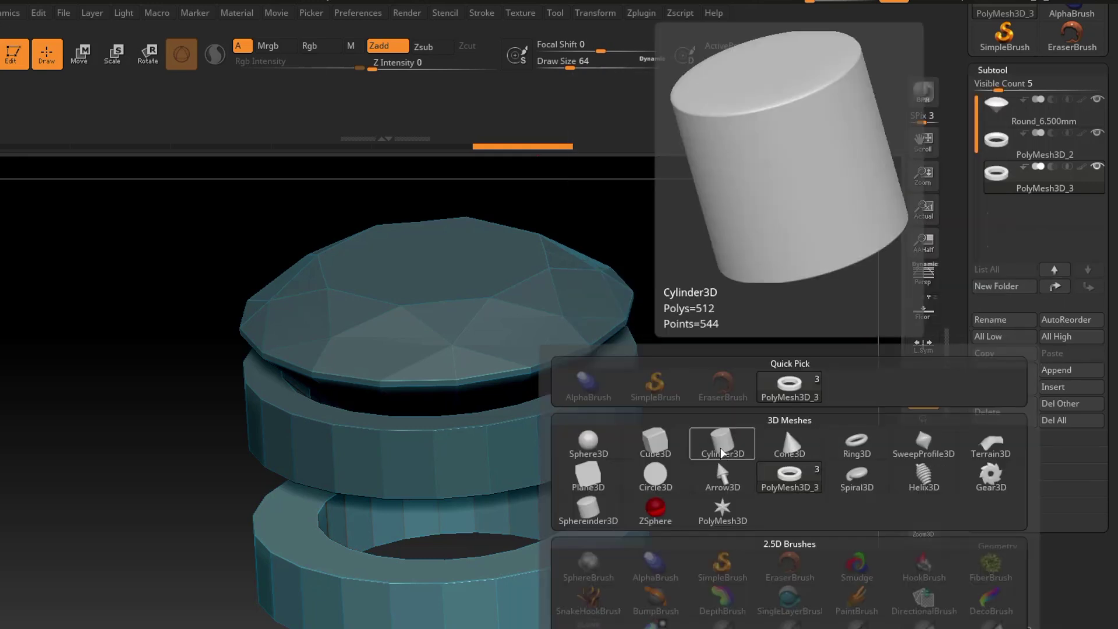
left_click(721, 446)
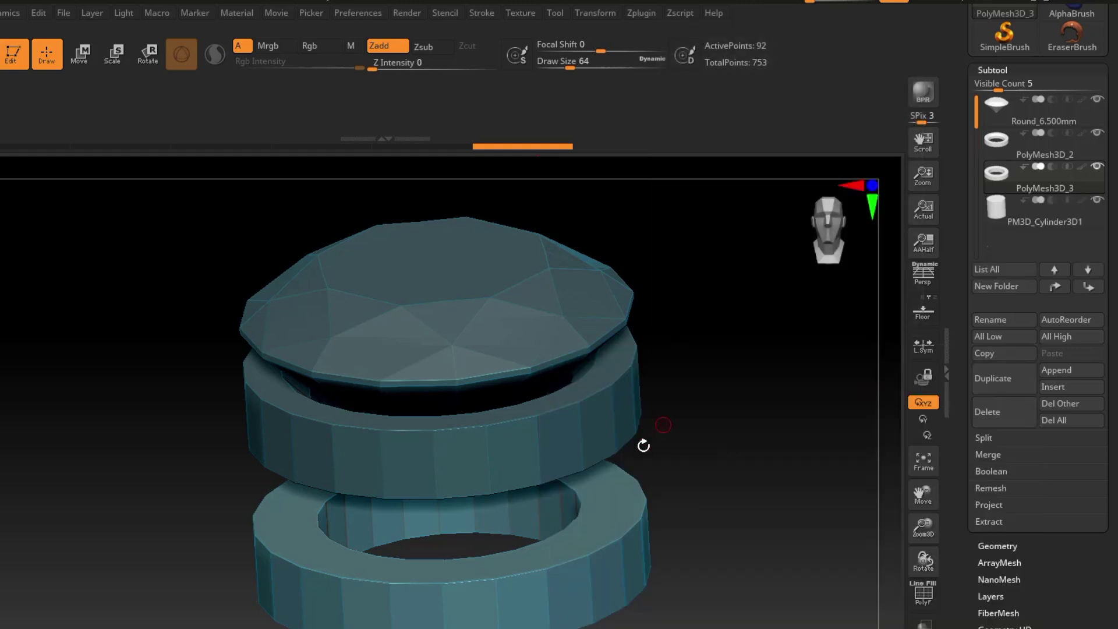
left_click_drag(657, 403, 724, 464)
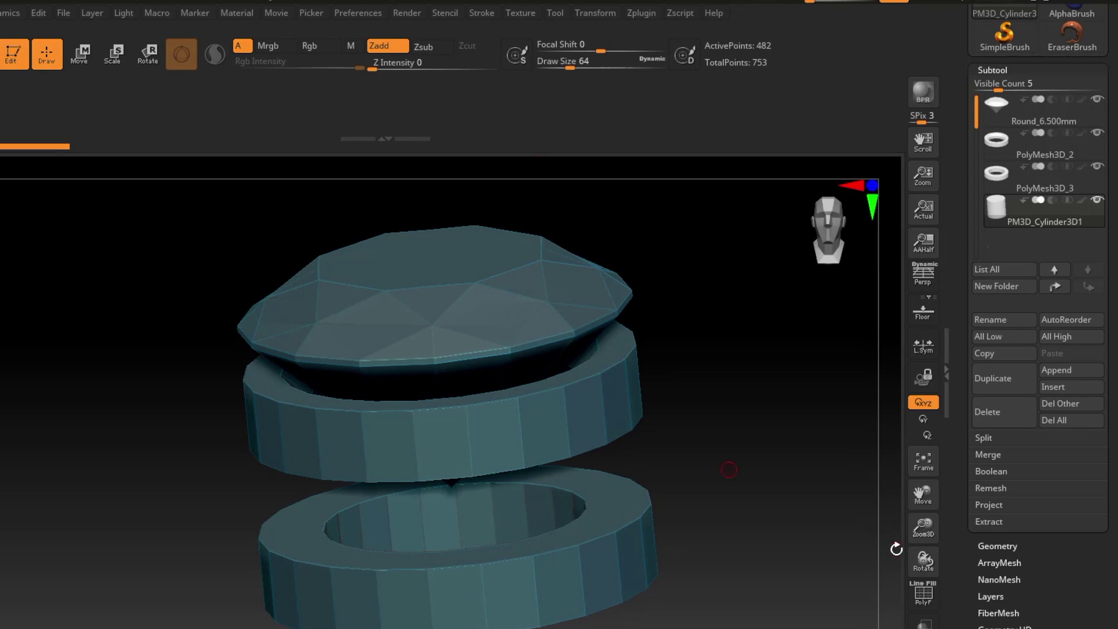
left_click(924, 621)
left_click_drag(599, 424, 604, 558)
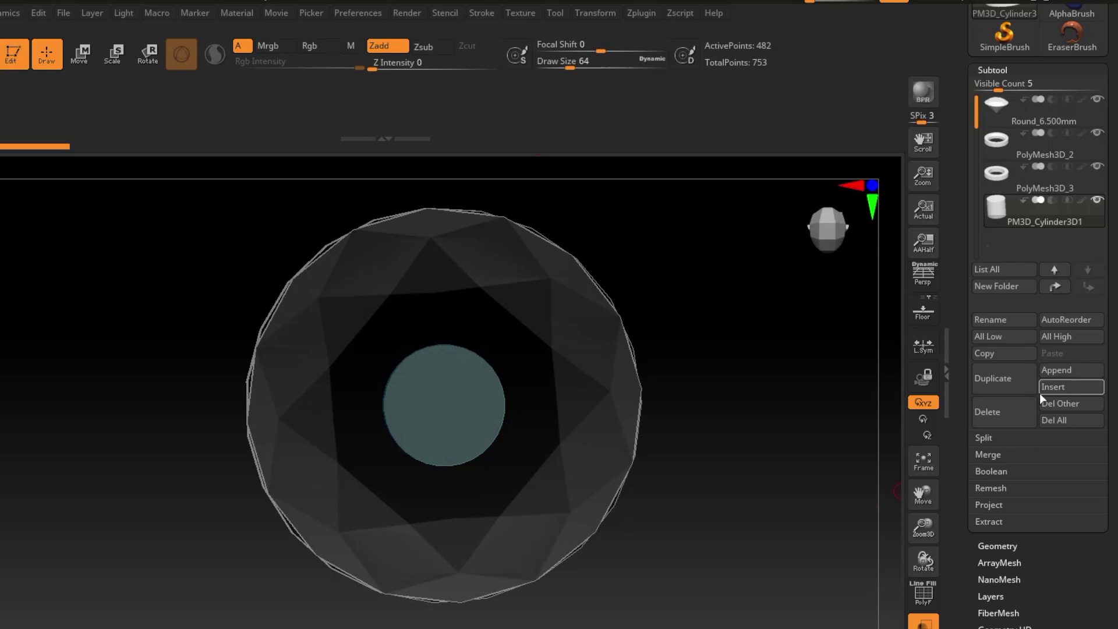
- Set the new cylinder's XYZ Size to 1.2 in the geometry size settings
left_click_drag(1110, 378, 1112, 309)
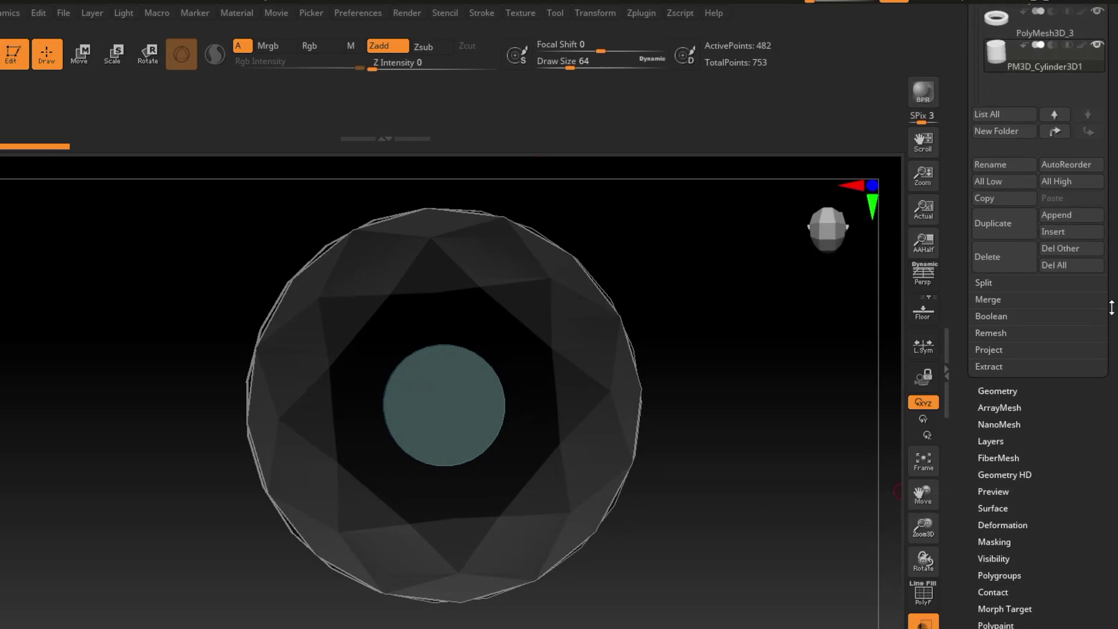
left_click(997, 391)
left_click_drag(1006, 404, 1014, 496)
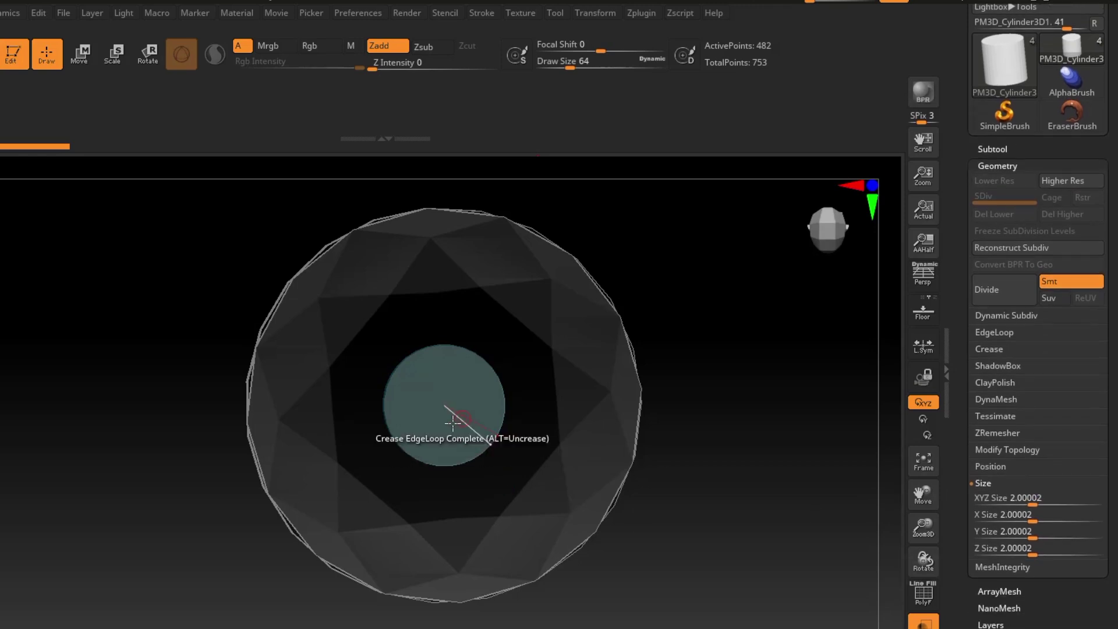
left_click(1007, 497)
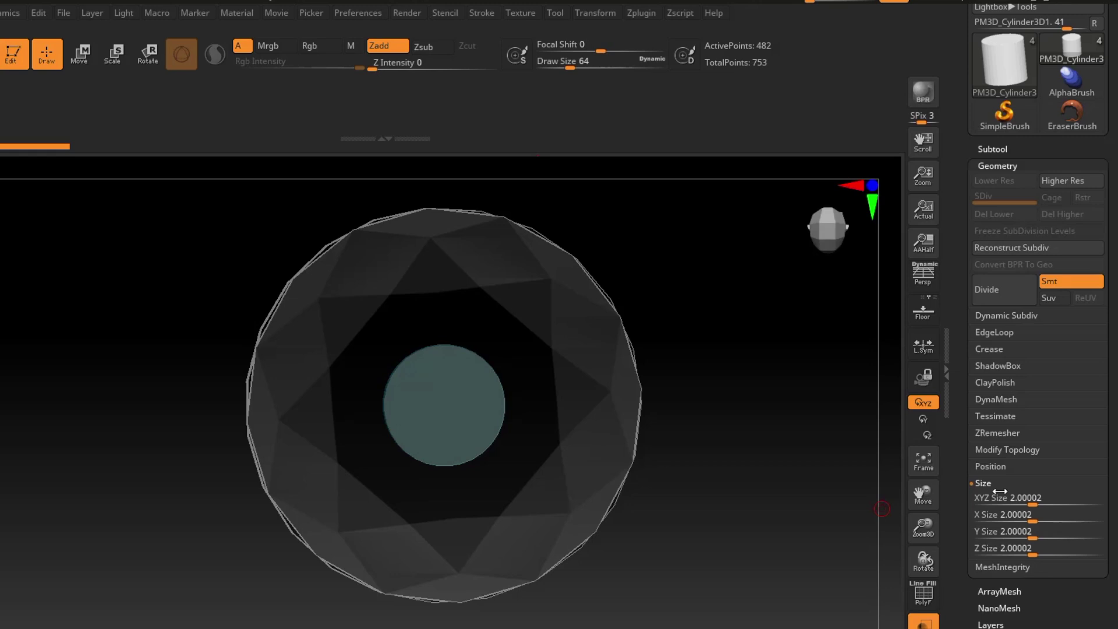
left_click(982, 498)
double_click(981, 498)
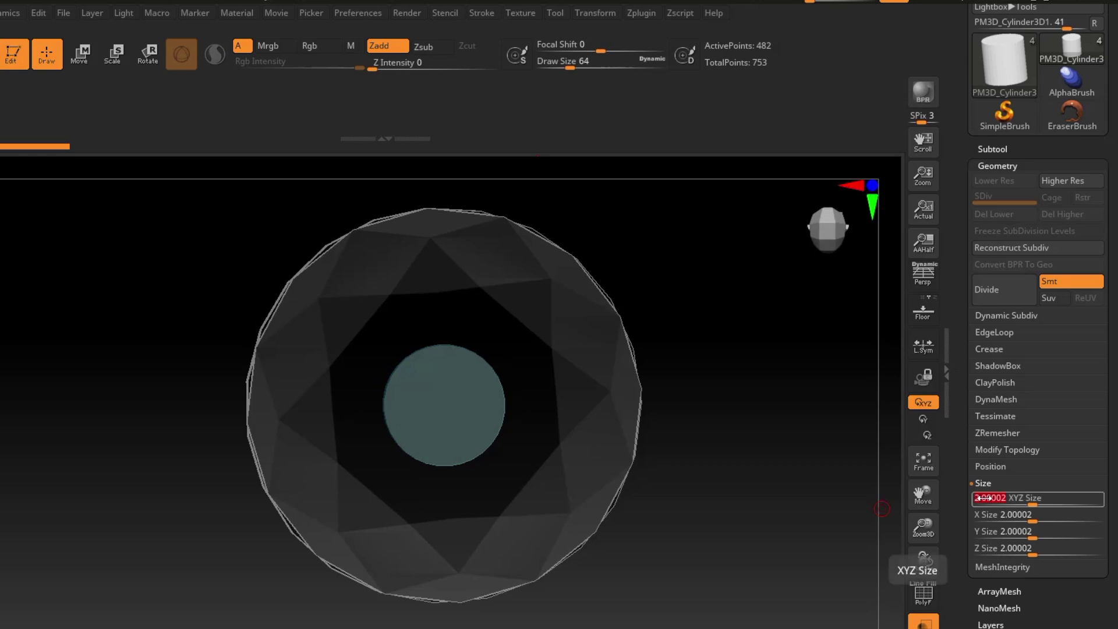
key("BackSpace")
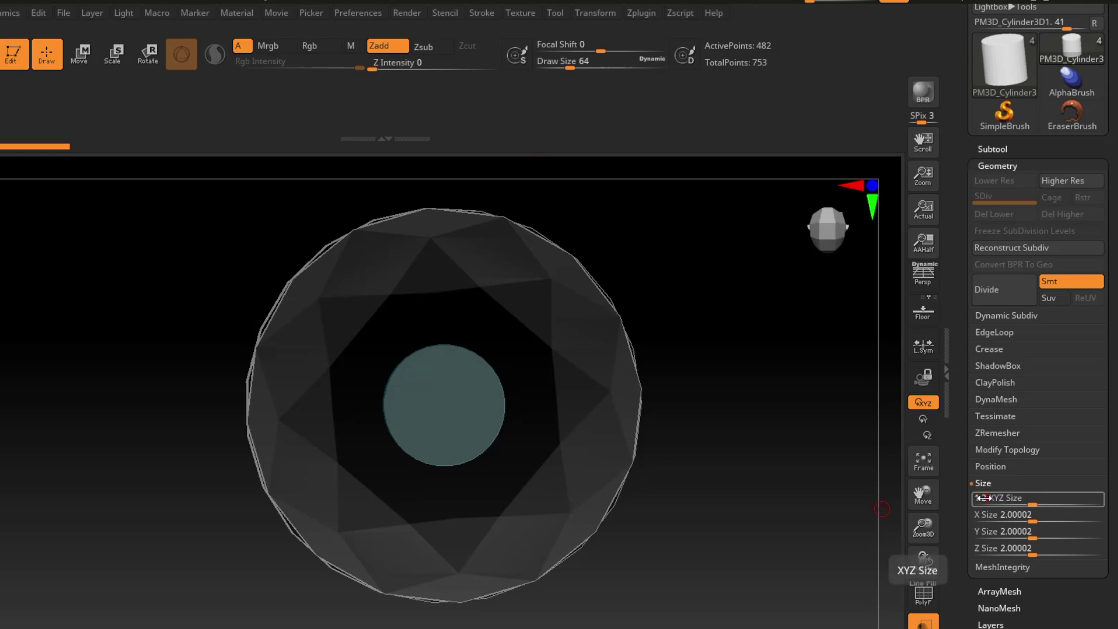
type("1.2")
key("Return")
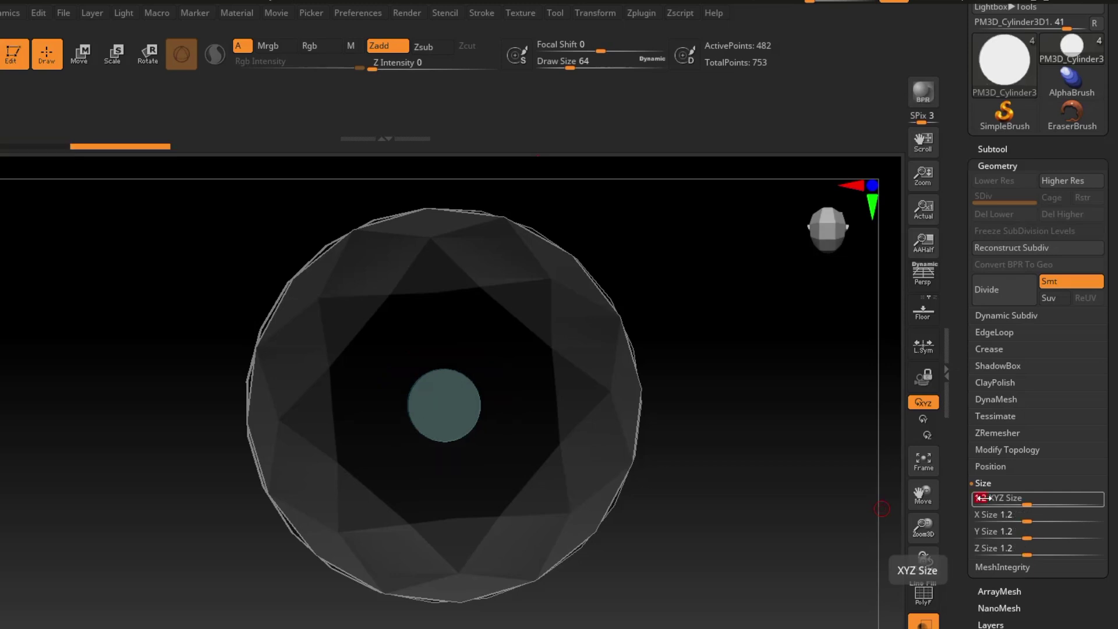
- Move the cylinder diagonally from the center to the gem's outer edge in top view, and raise it along Y
left_click(83, 60)
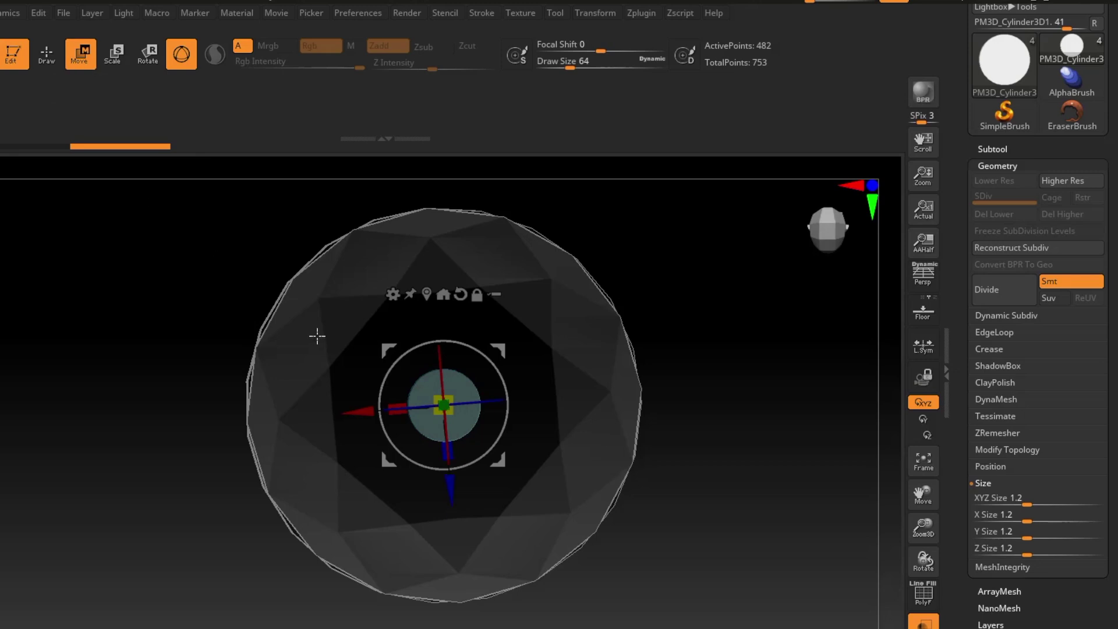
left_click_drag(582, 540, 583, 355)
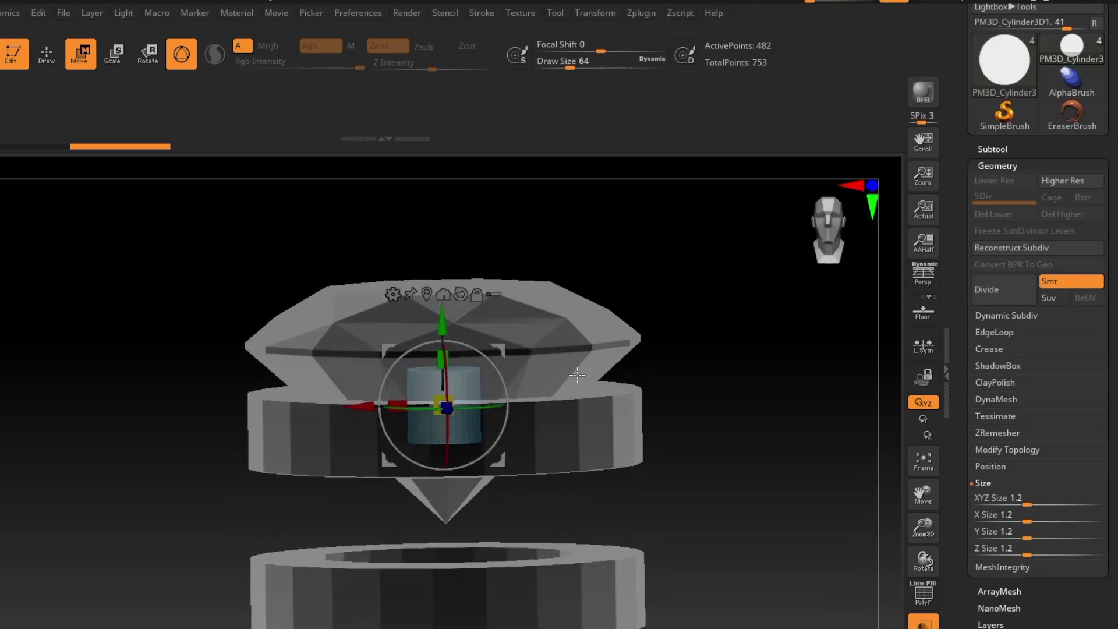
left_click_drag(498, 355, 356, 493)
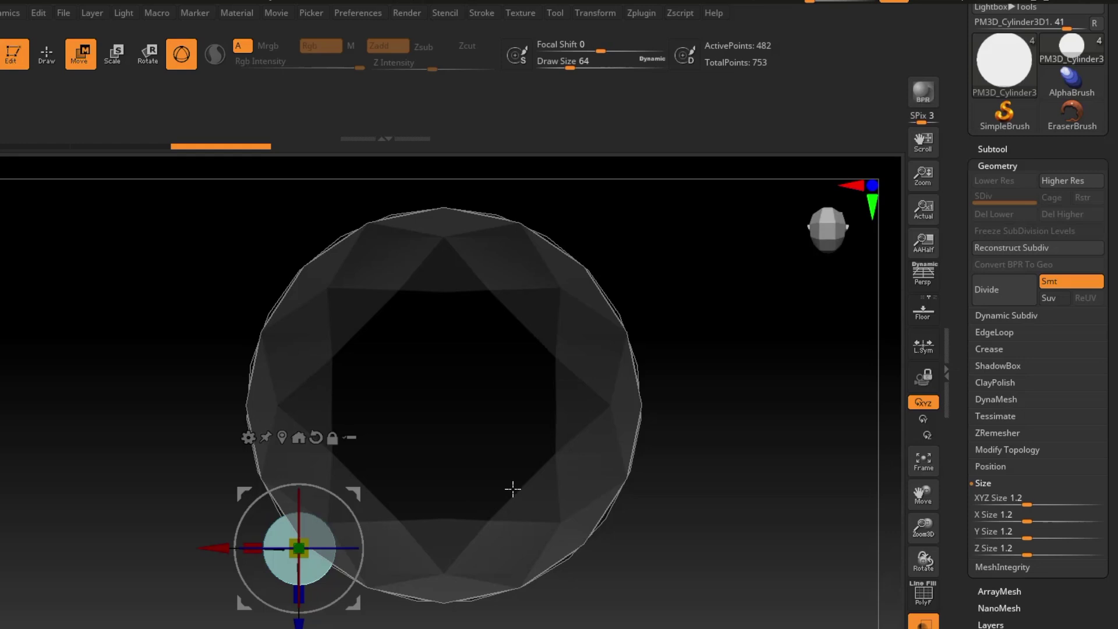
right_click_drag(490, 506, 565, 461, "ctrl")
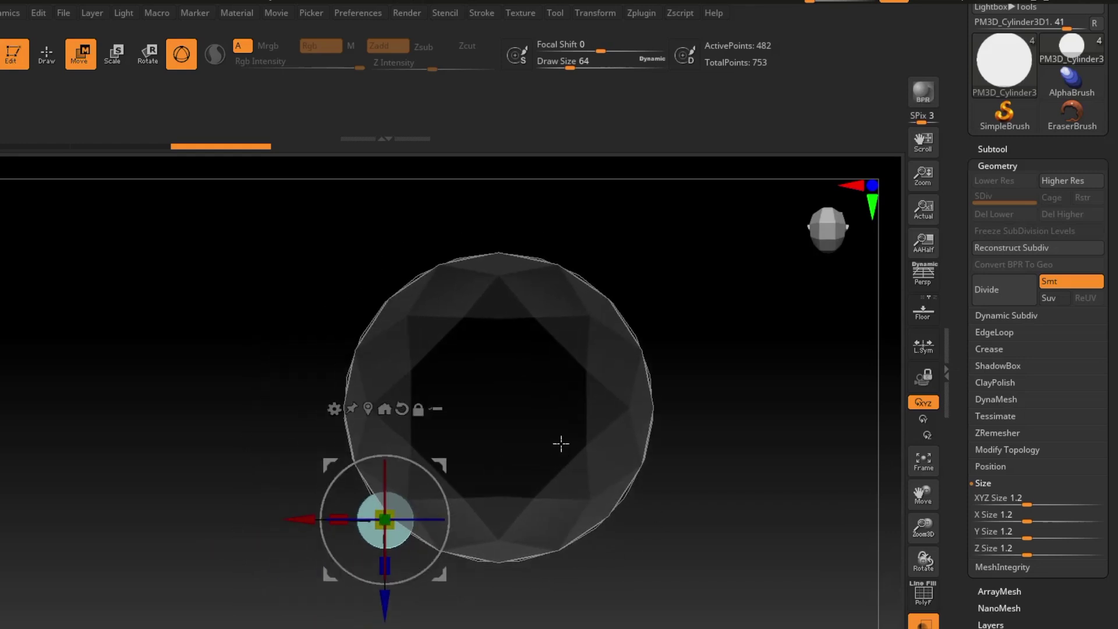
right_click_drag(532, 510, 487, 477)
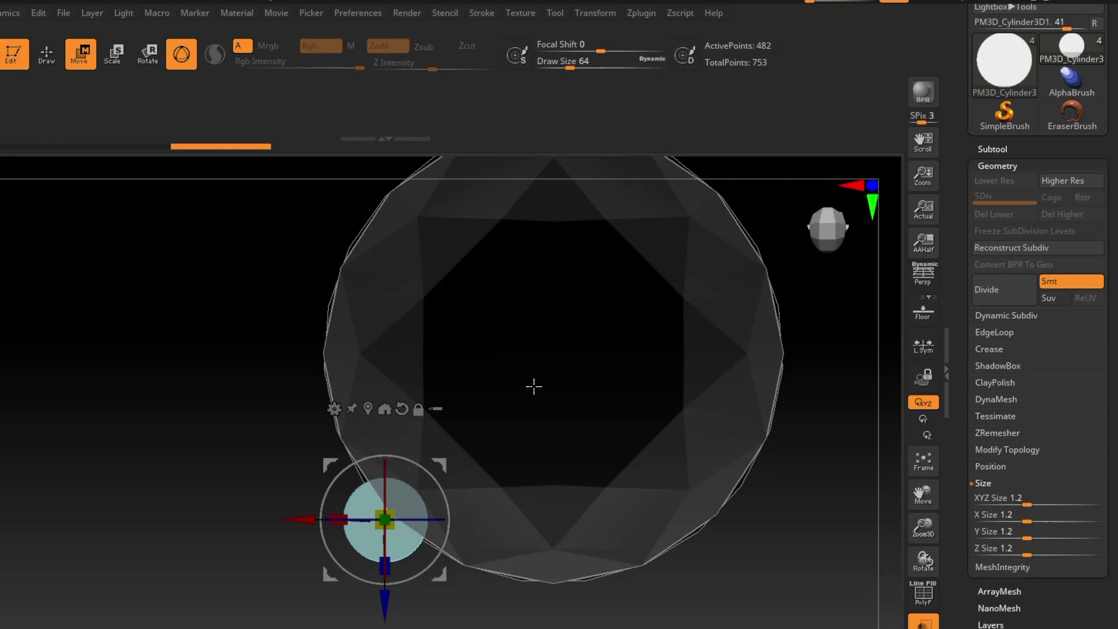
left_click_drag(536, 453, 443, 466)
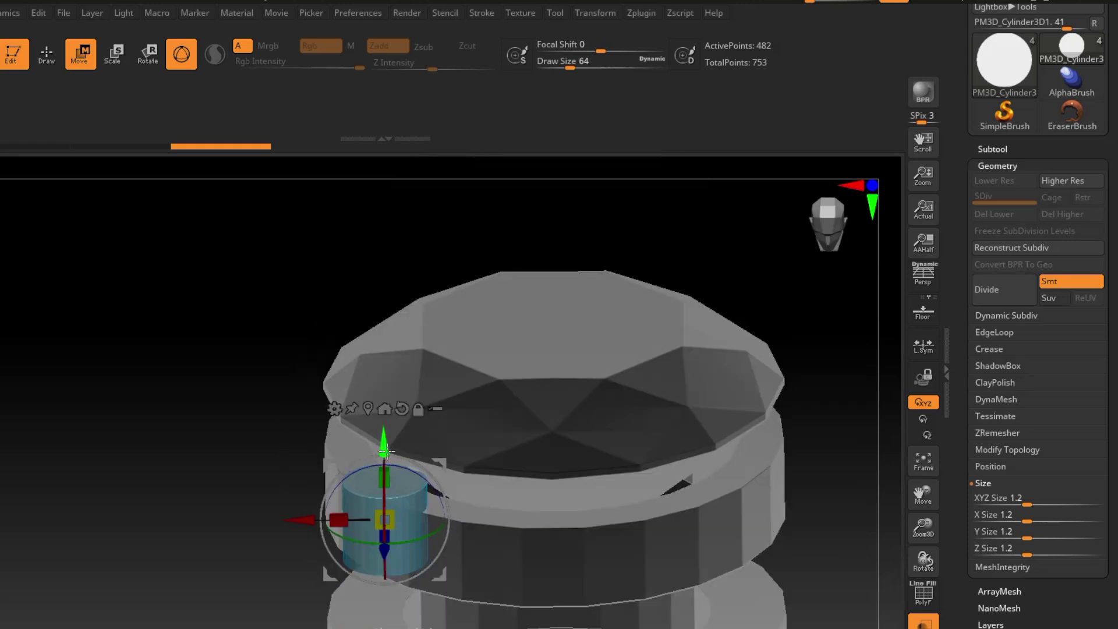
left_click_drag(385, 444, 382, 322)
left_click_drag(603, 372, 406, 472)
- Return to Draw mode and select the Move brush, with the cylinder and the gem's edge in view from above
left_click(47, 54)
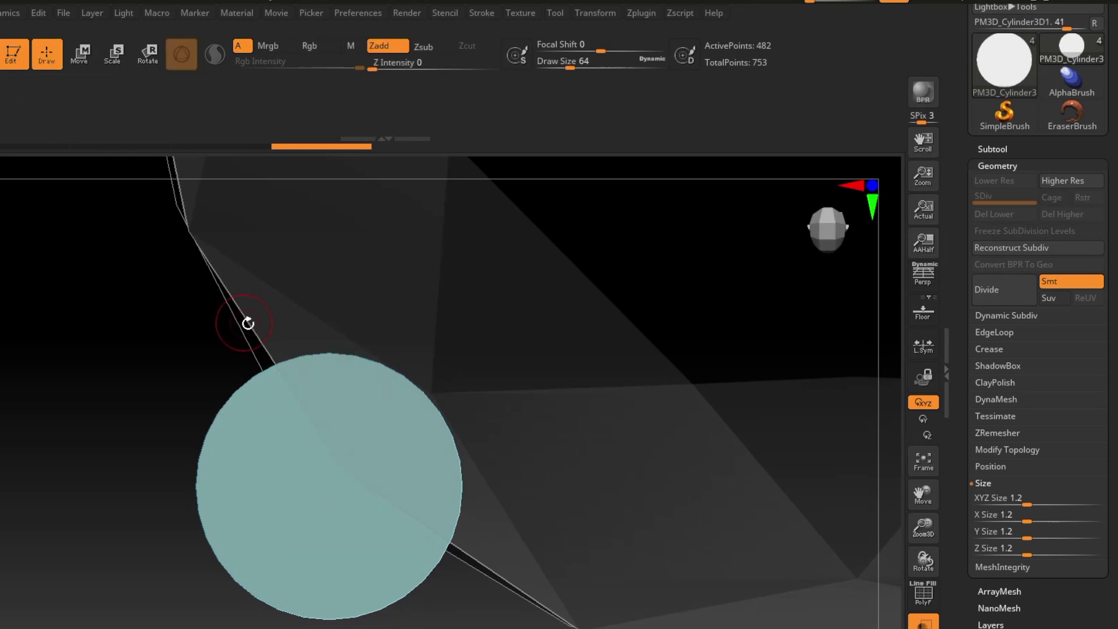
key("b")
key("m")
key("v")
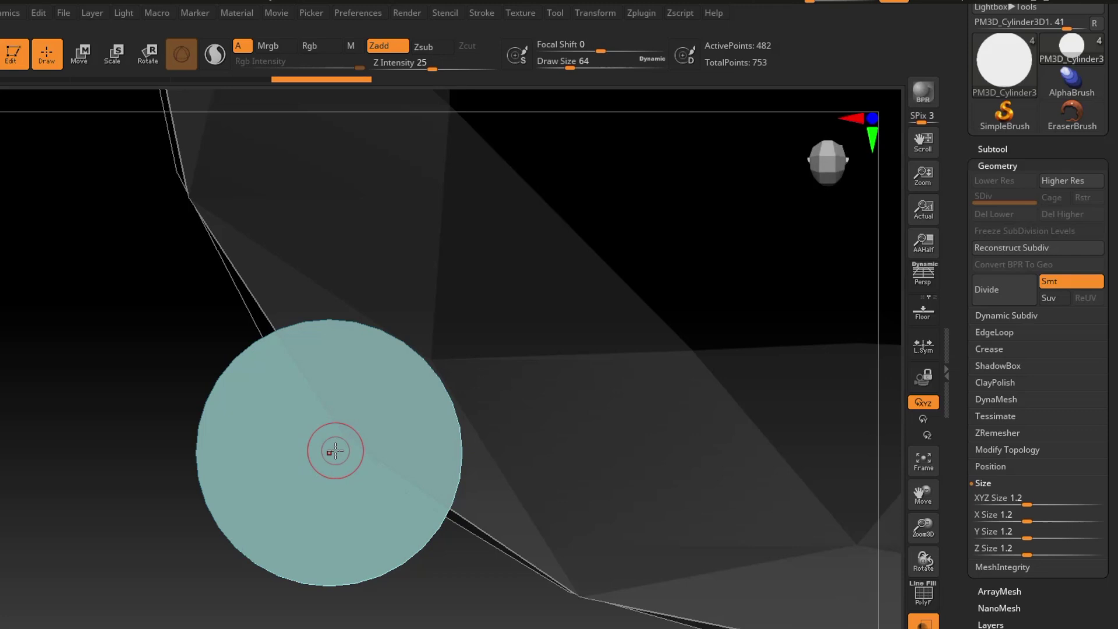
mouse_move(437, 492)
right_mouse_down()
mouse_move(437, 419)
mouse_move(418, 393)
mouse_move(442, 404)
mouse_move(448, 501)
mouse_move(454, 466)
right_mouse_up()
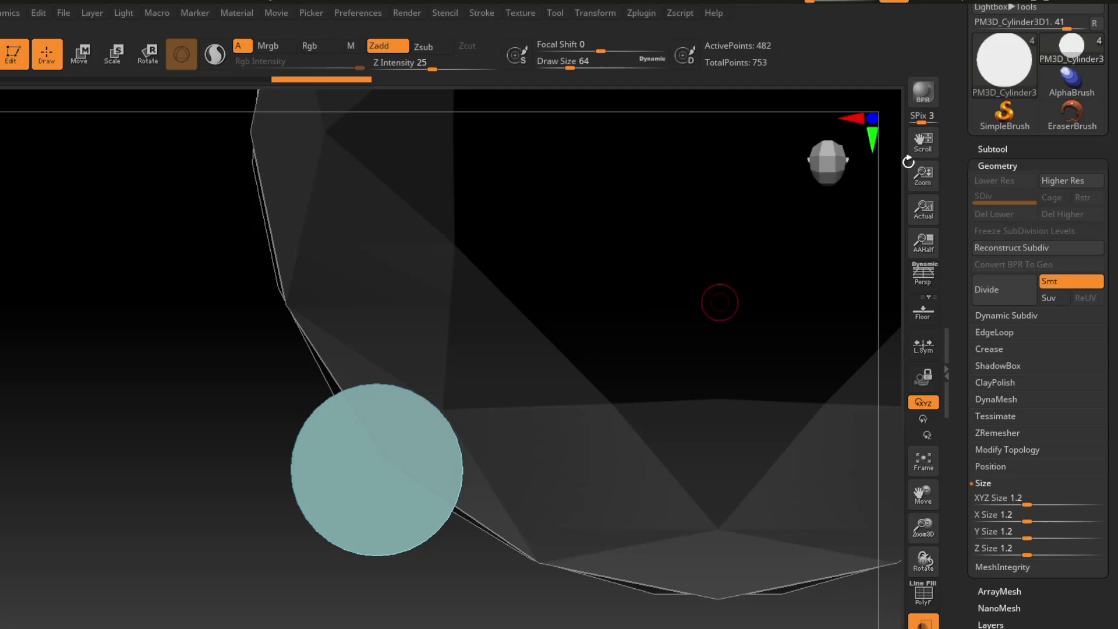
- With the Move gizmo, shift the cylinder slightly outward along the diagonal, keeping a small overlap with the gem's edge
left_click(87, 65)
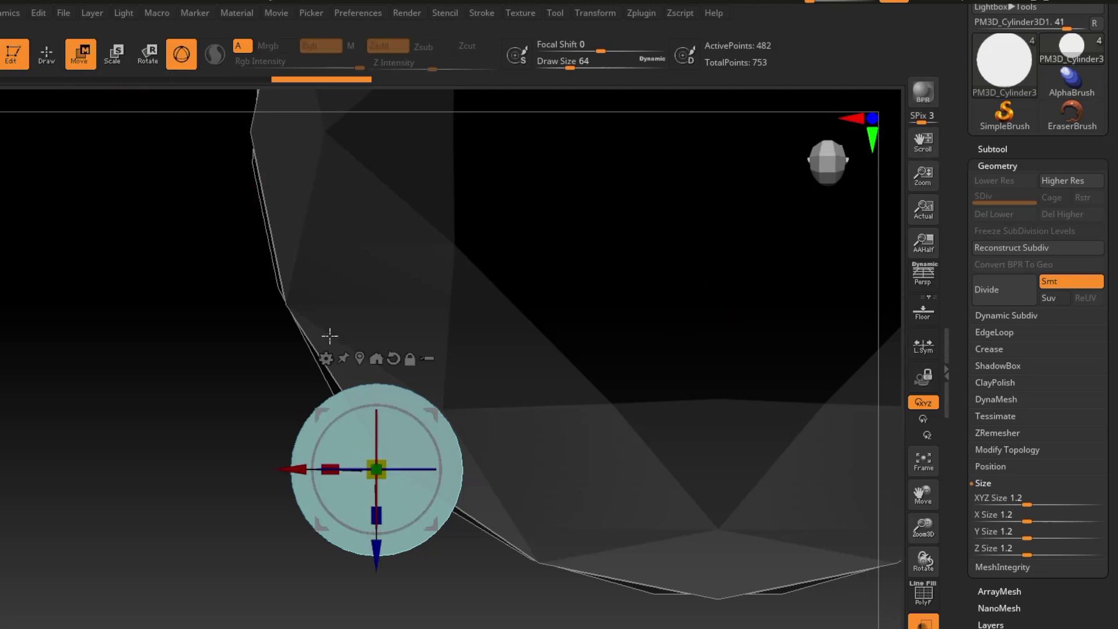
left_click_drag(431, 415, 424, 420)
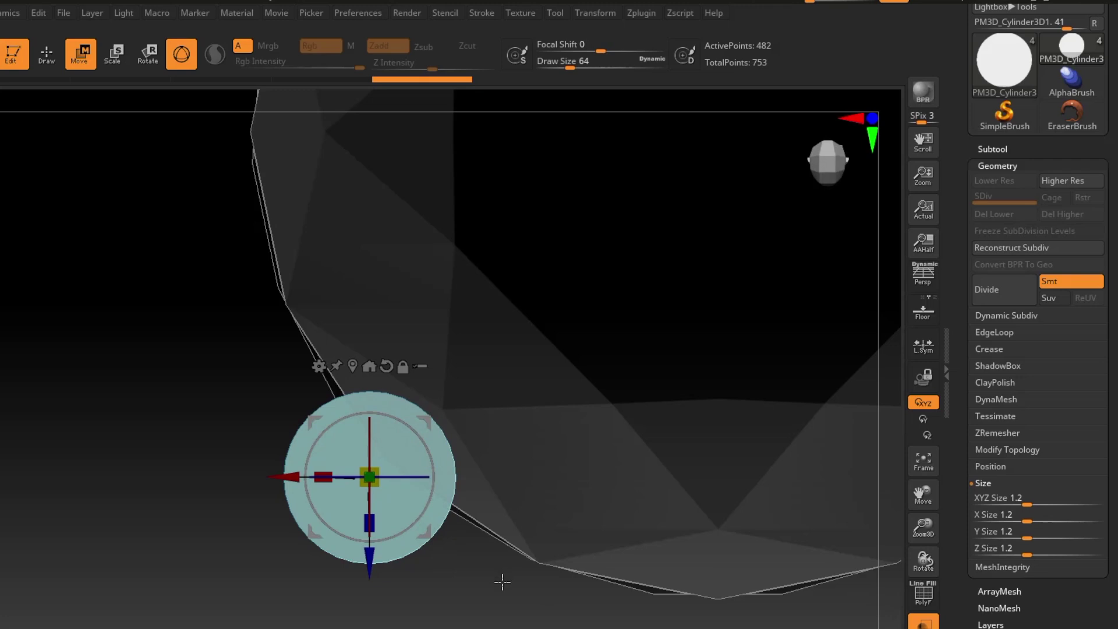
- Turn off transparency and stretch the cylinder along Y to about 6.55, spanning from above the gem to below the lower ring
left_click_drag(502, 582, 504, 424)
left_click_drag(560, 550, 440, 398)
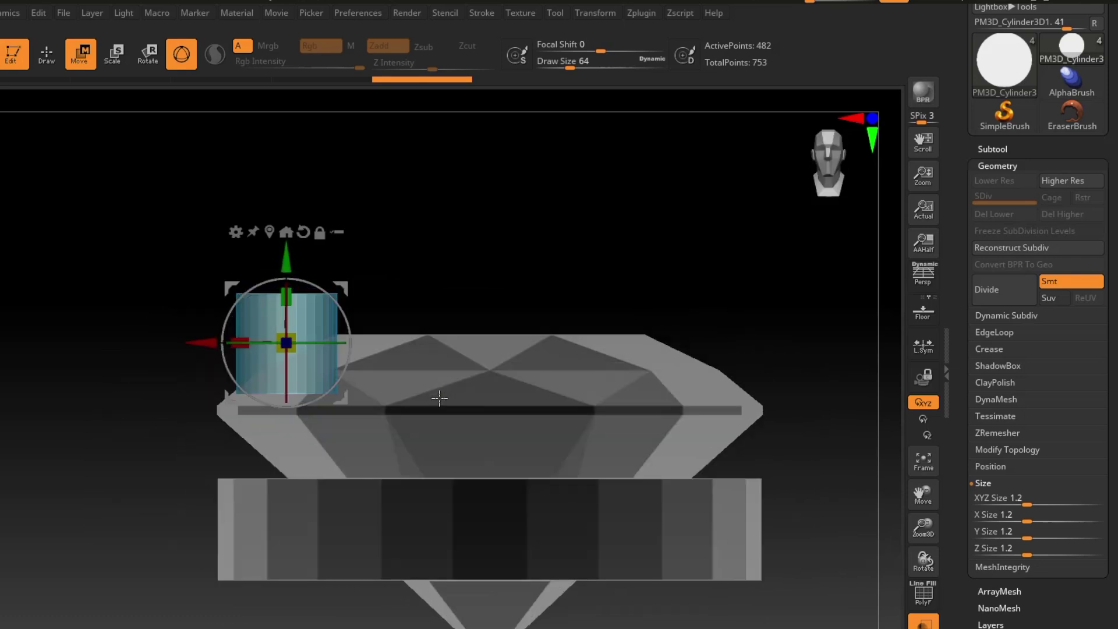
left_click_drag(454, 498, 470, 429, "alt")
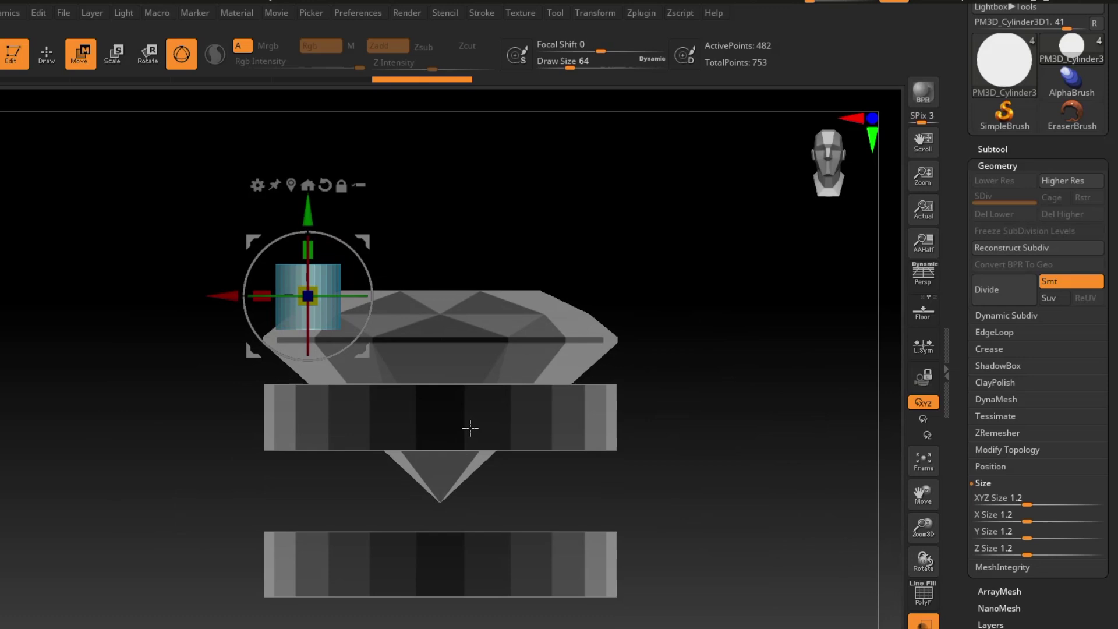
left_click(923, 622)
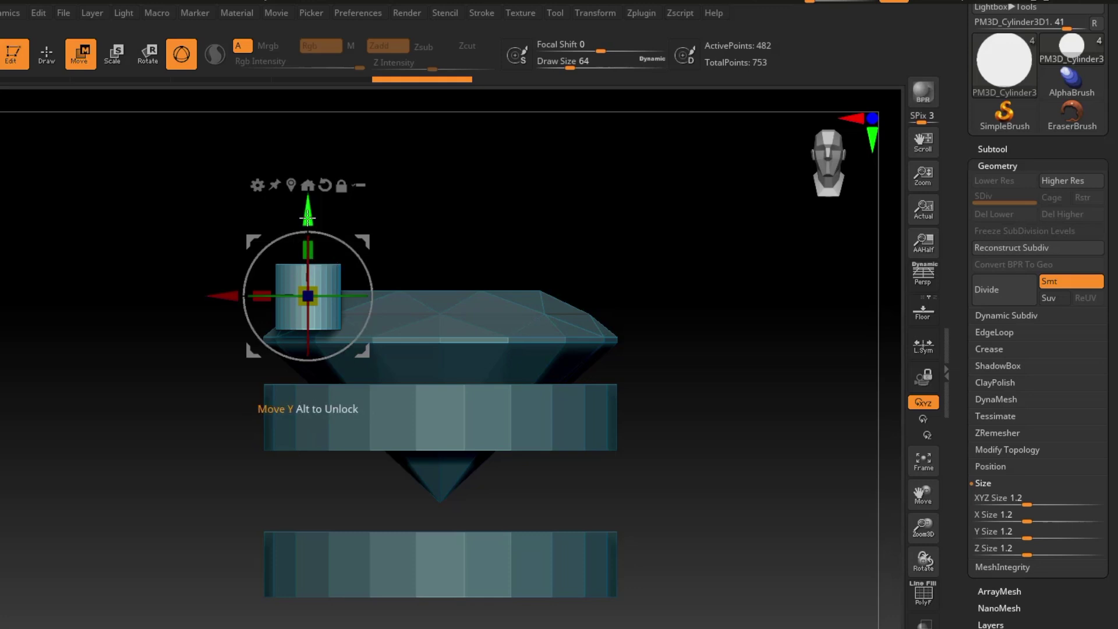
mouse_move(308, 219)
left_mouse_down()
mouse_move(309, 180)
mouse_move(312, 199)
left_mouse_up()
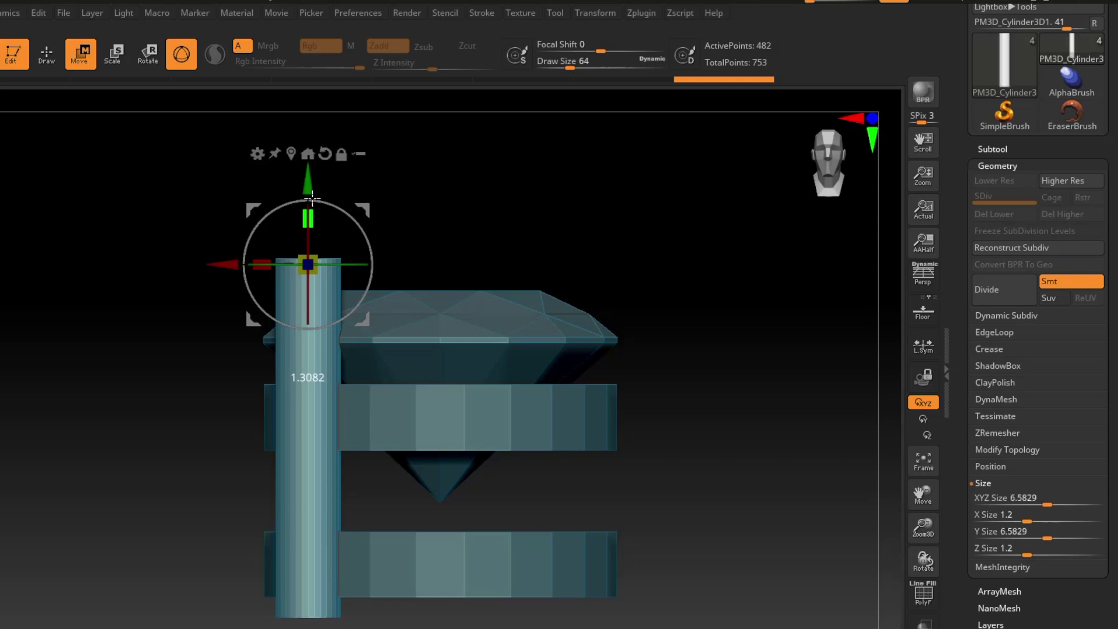
left_click_drag(312, 200, 312, 201)
- Raise the prong cylinder slightly along Y and inspect up close how it overlaps the gem's edge and the rings
right_click_drag(413, 369, 457, 397, "alt")
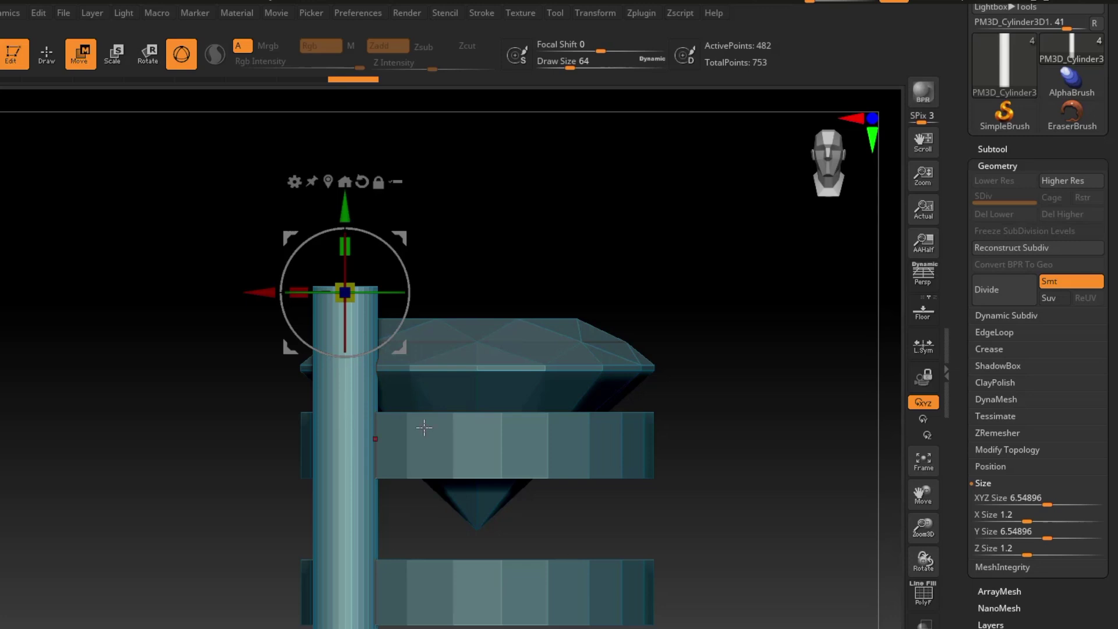
right_click_drag(424, 428, 371, 297)
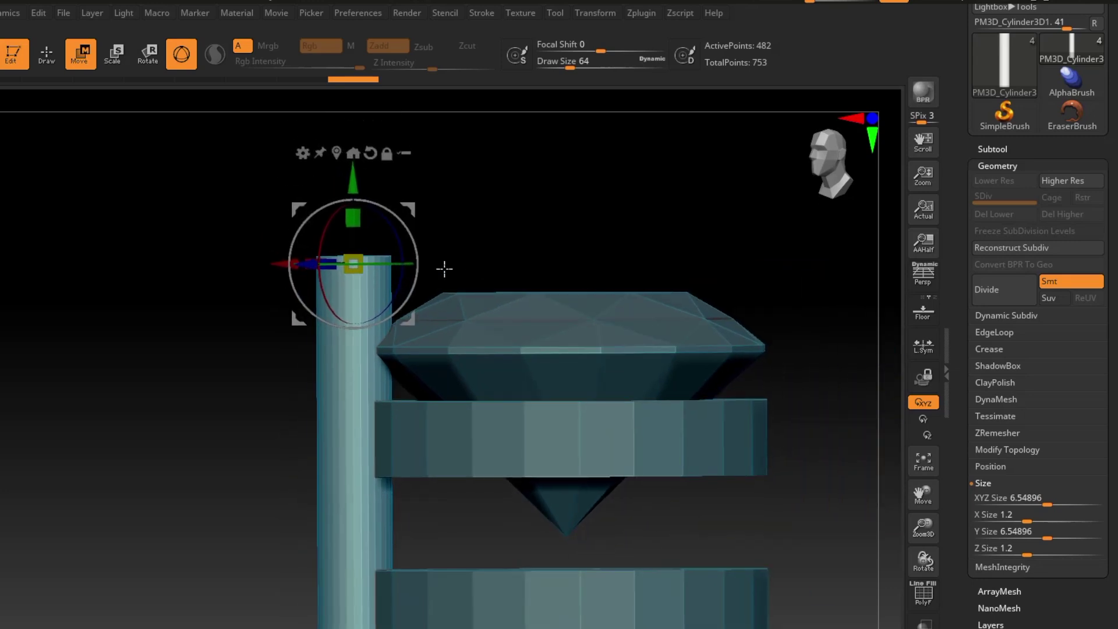
left_click_drag(353, 186, 354, 179)
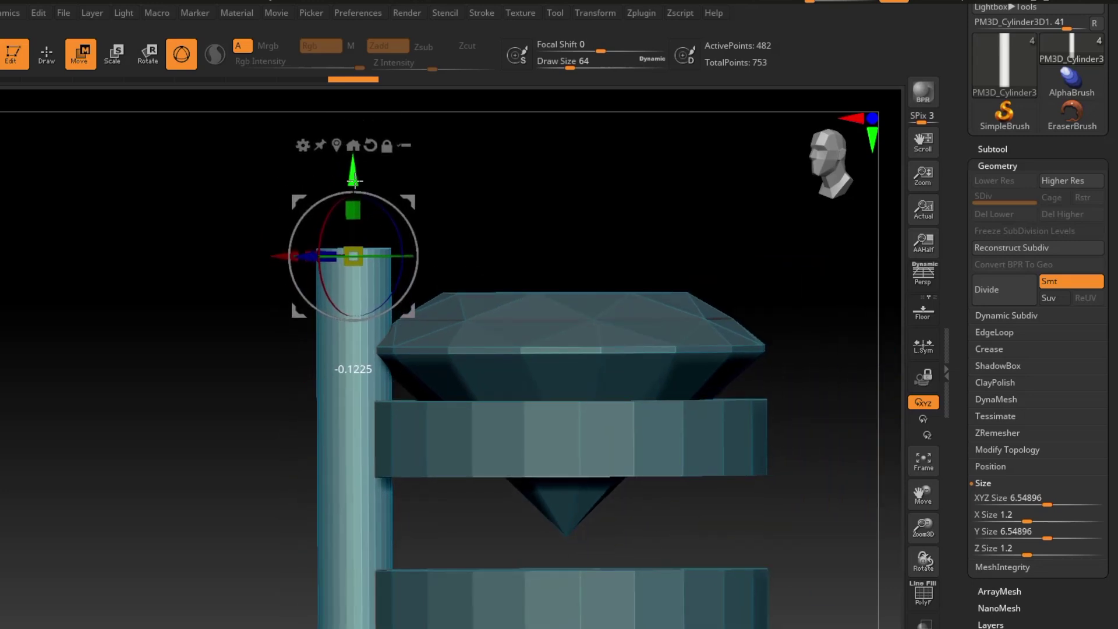
right_click_drag(495, 326, 539, 434, "ctrl")
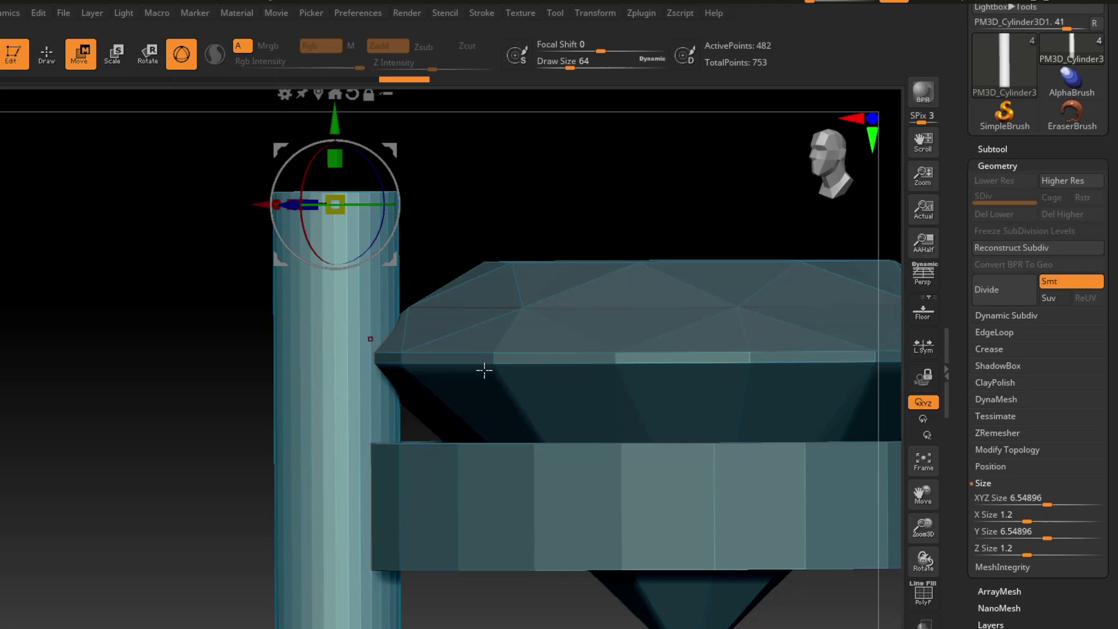
right_click_drag(484, 371, 519, 354, "ctrl")
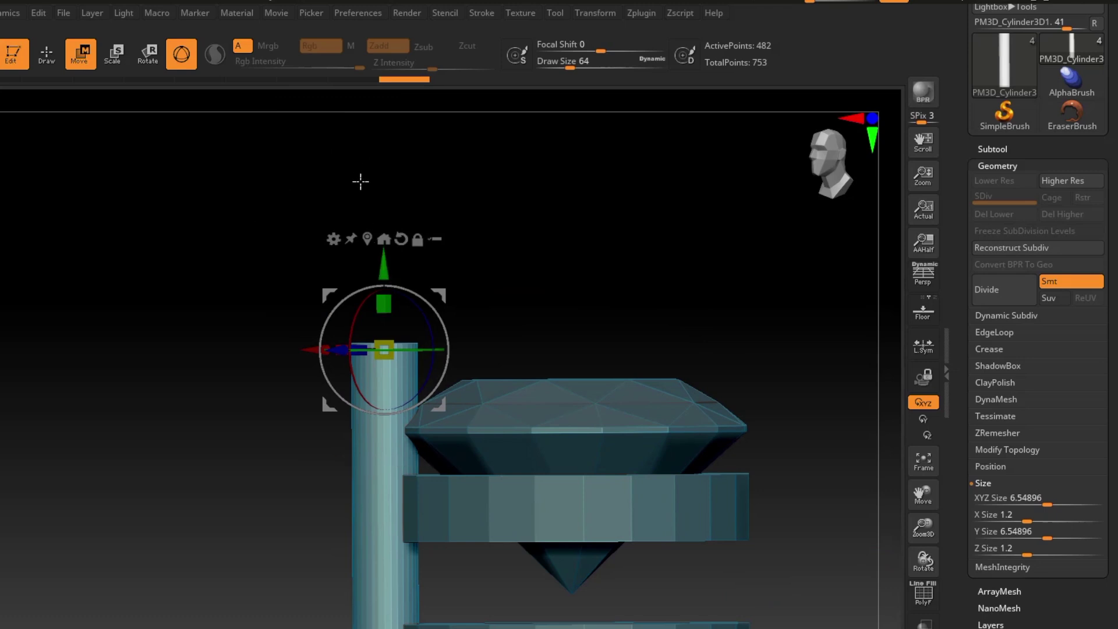
right_click_drag(494, 441, 489, 367, "ctrl")
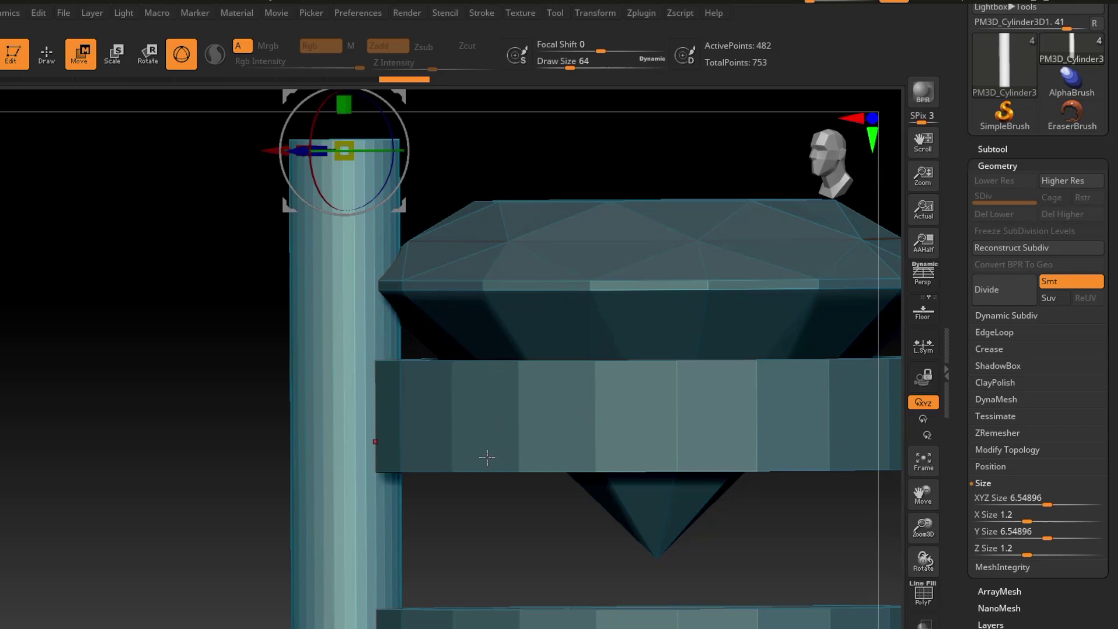
right_click_drag(487, 457, 498, 349, "ctrl")
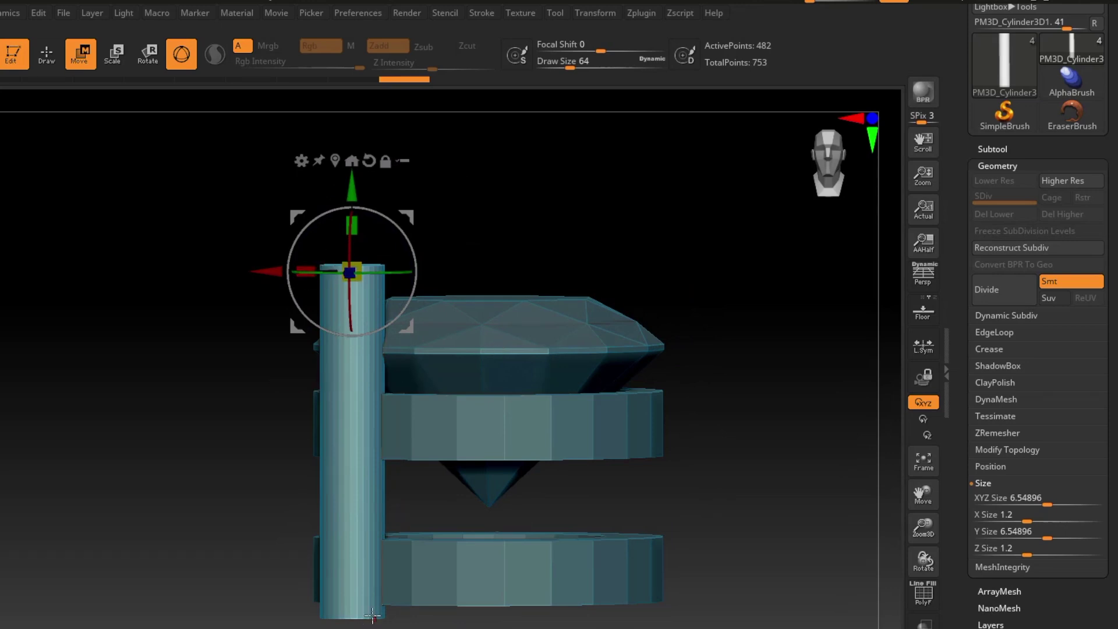
- Viewing the setting from above, mirror and weld the prong across the X axis to make a second prong
right_click_drag(490, 432, 489, 521)
right_click_drag(552, 417, 522, 550)
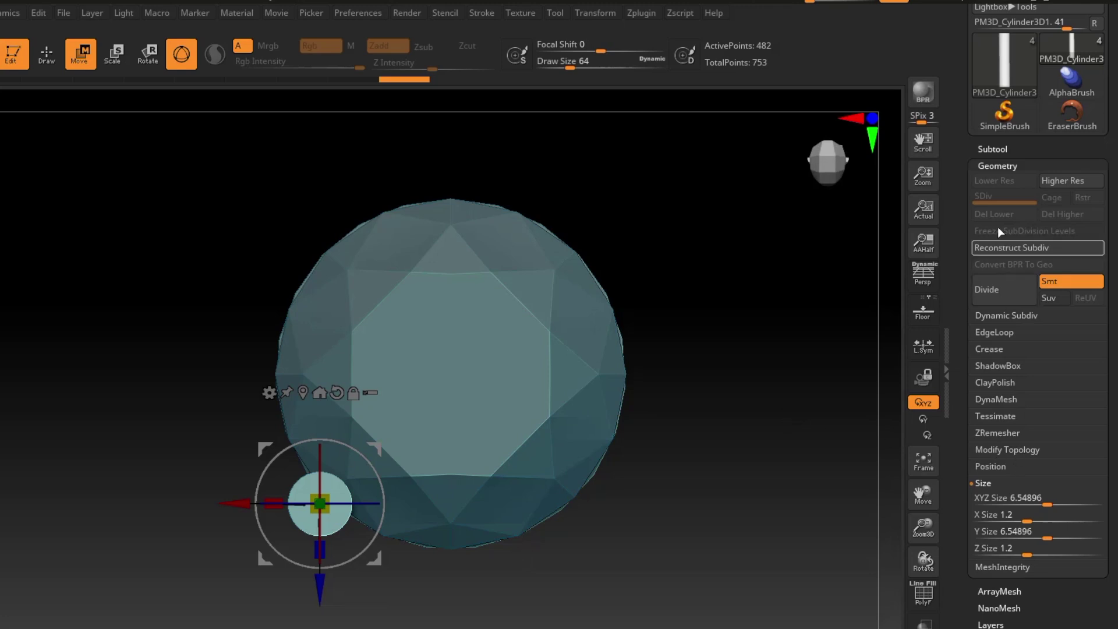
left_click(1023, 450)
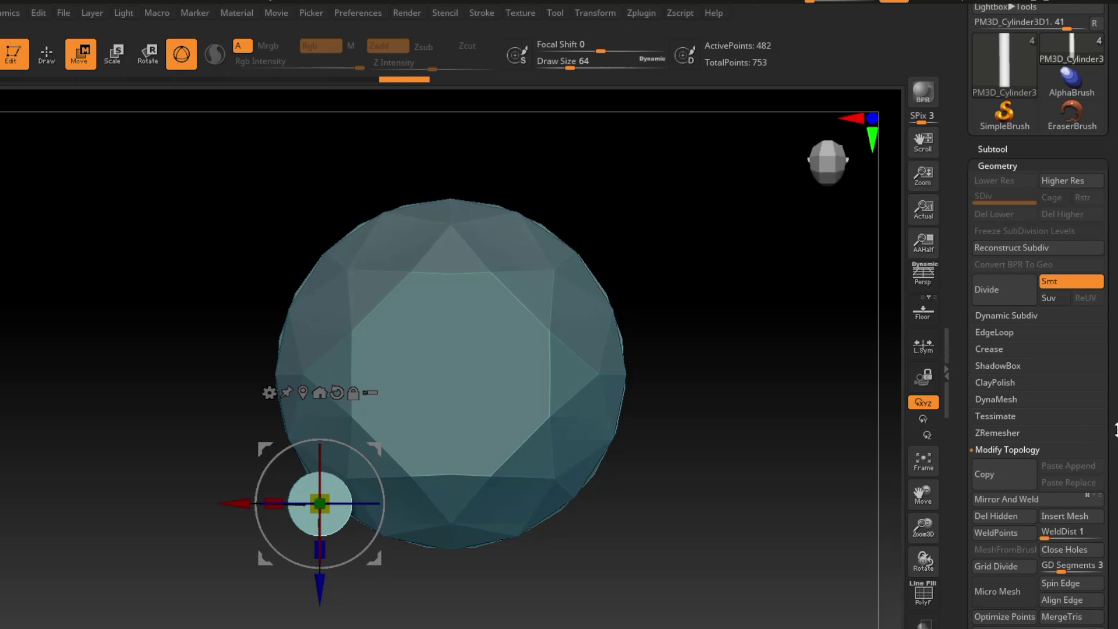
scroll(1115, 430, "down", 3)
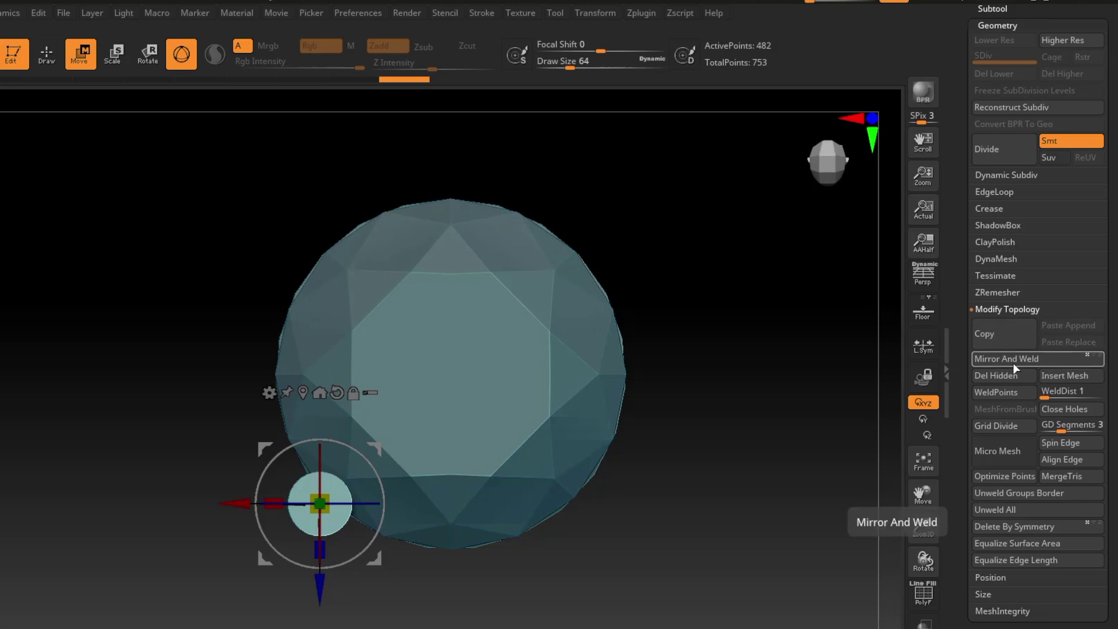
left_click(1029, 359)
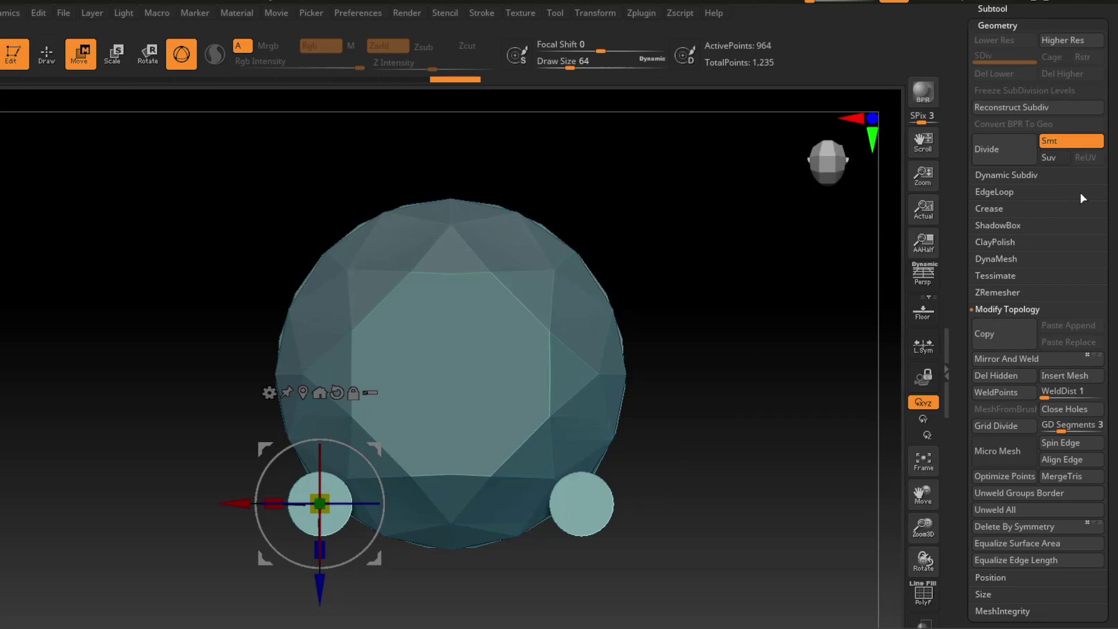
- Switch Mirror And Weld to the Z axis only and mirror the pair of prongs to the gem's opposite side
scroll(1113, 182, "up", 3)
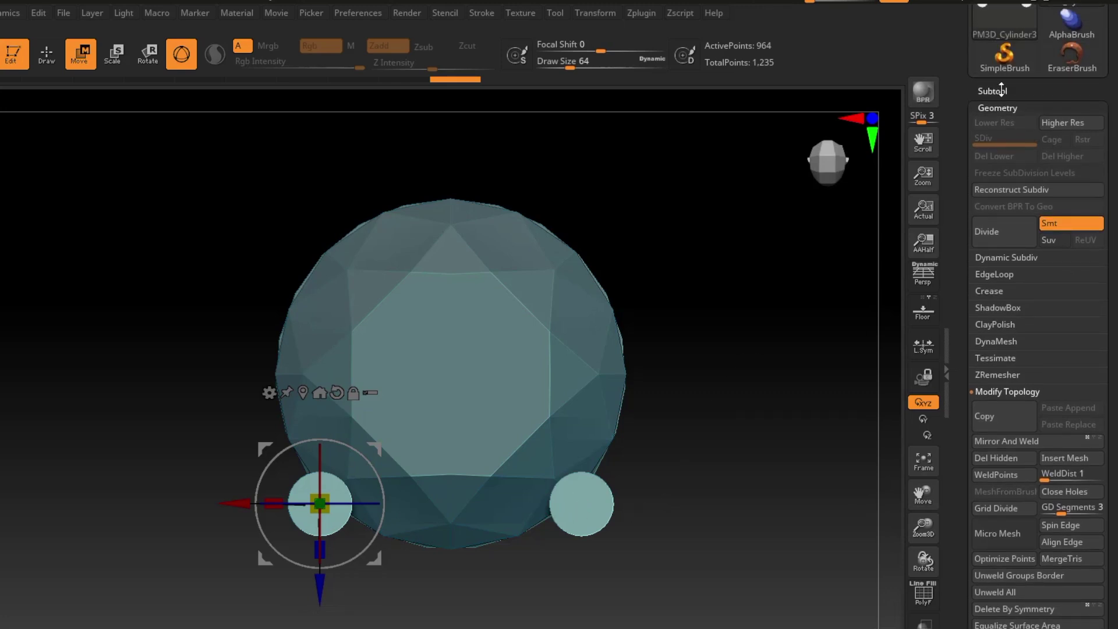
left_click(1000, 92)
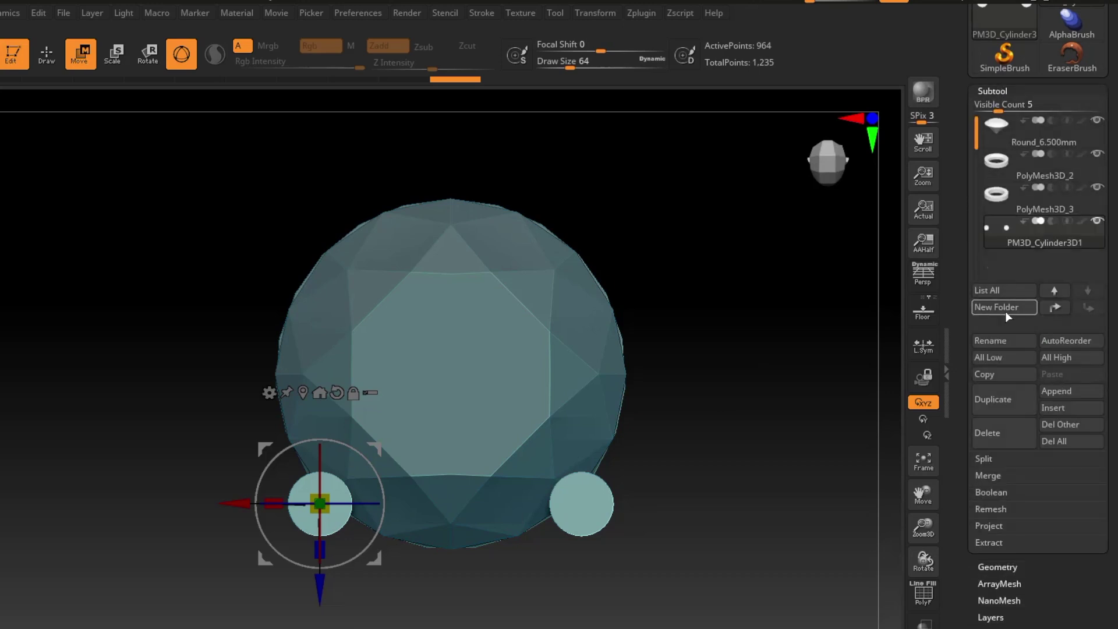
mouse_move(1000, 238)
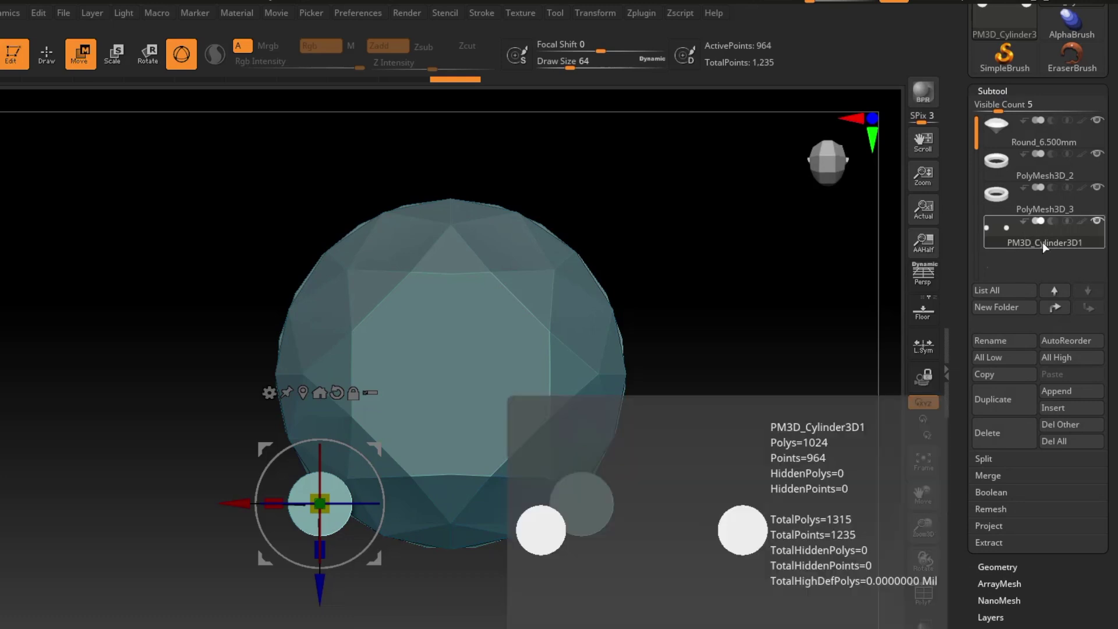
left_click(1000, 92)
left_click(999, 108)
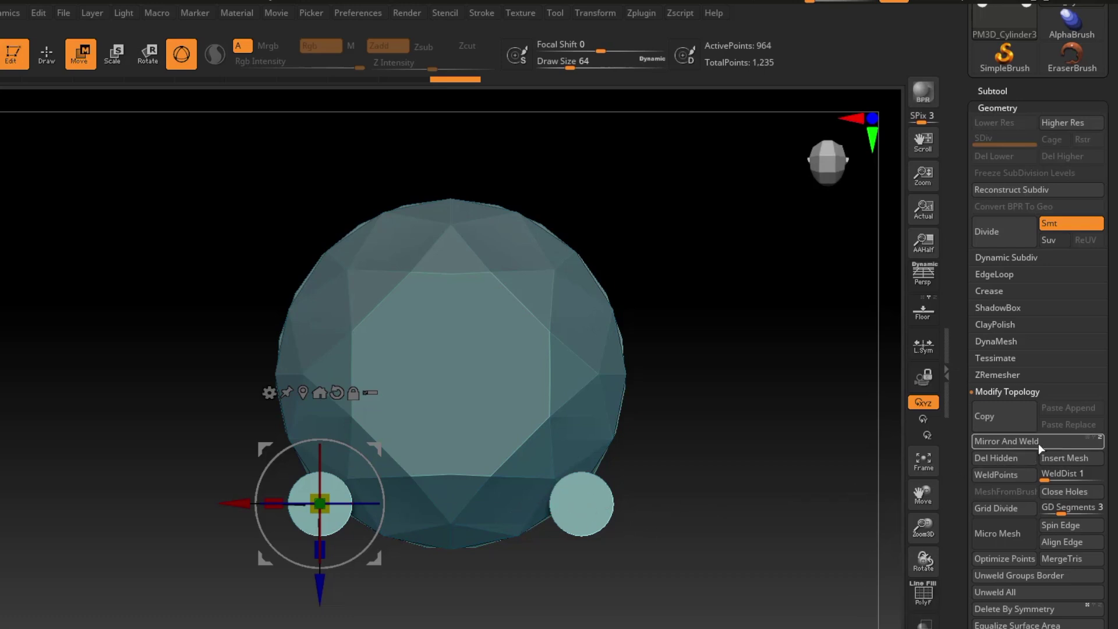
left_click(1007, 441)
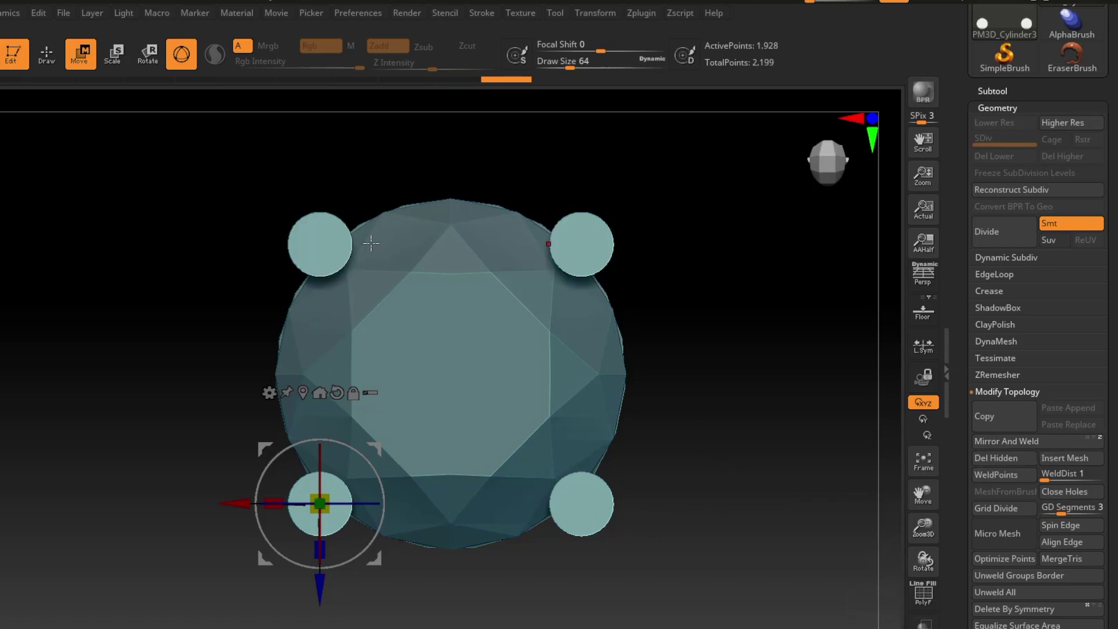
- Merge the two rings and the four-prong subtool into one subtool with MergeDown, accepting the non-undoable warning until the next restart
mouse_move(654, 514)
left_mouse_down()
mouse_move(654, 407)
mouse_move(617, 401)
mouse_move(594, 449)
mouse_move(806, 357)
mouse_move(626, 519)
mouse_move(624, 538)
mouse_move(636, 516)
left_mouse_up()
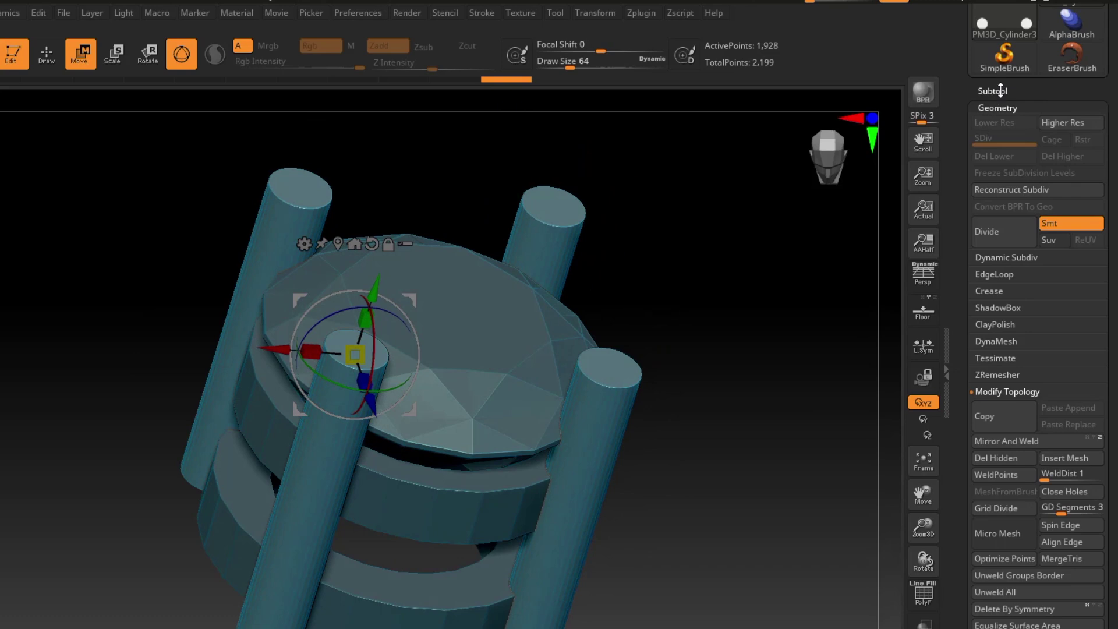
left_click(1001, 90)
mouse_move(995, 176)
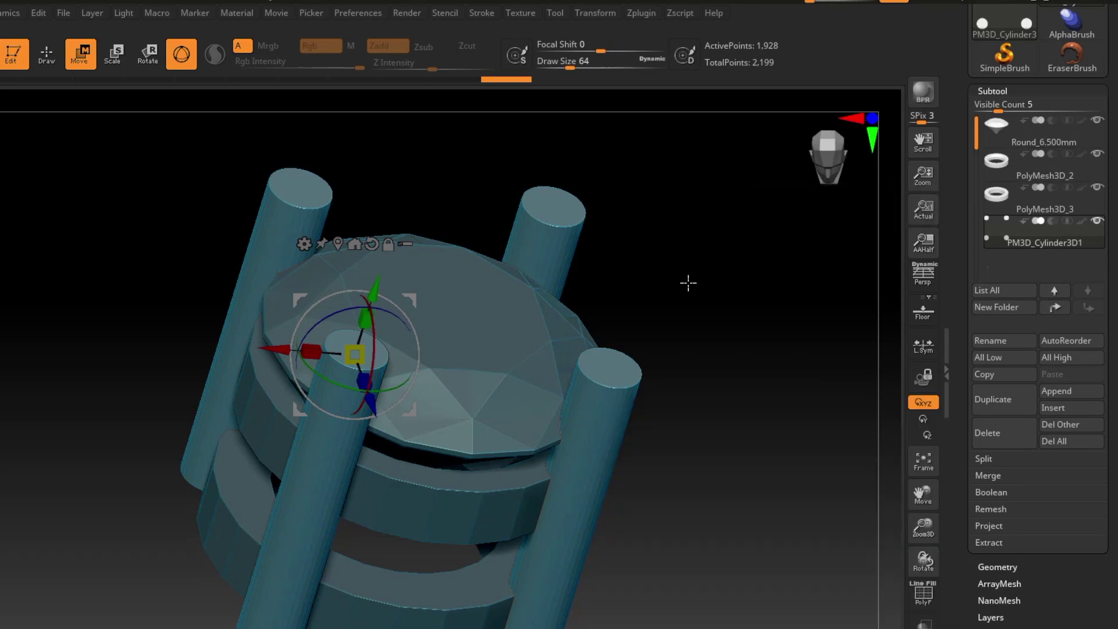
left_click_drag(644, 425, 673, 455)
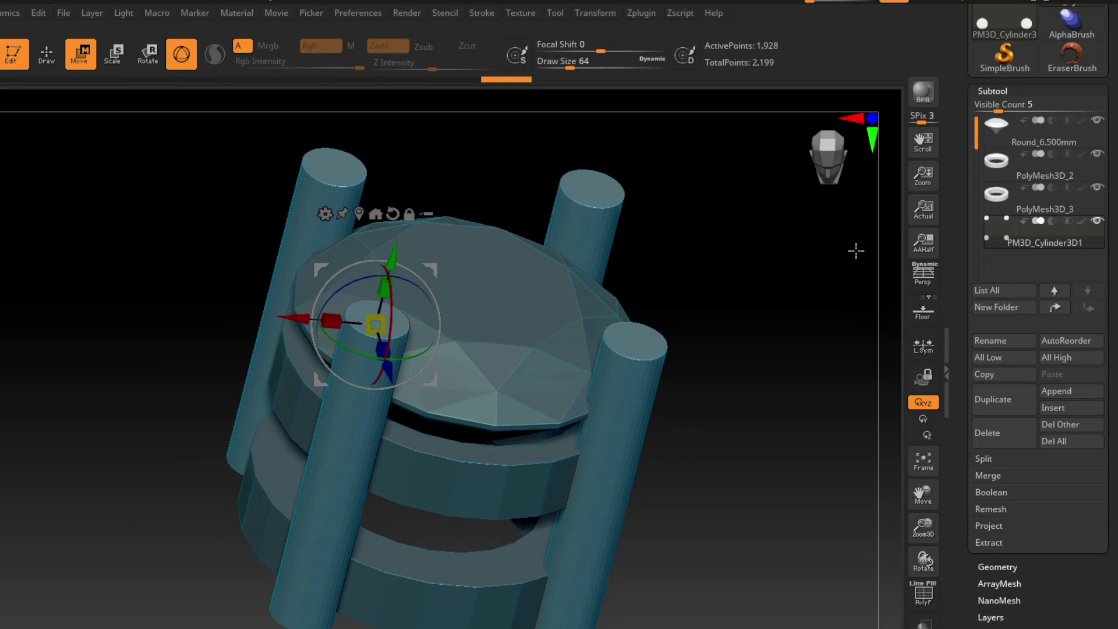
mouse_move(1008, 168)
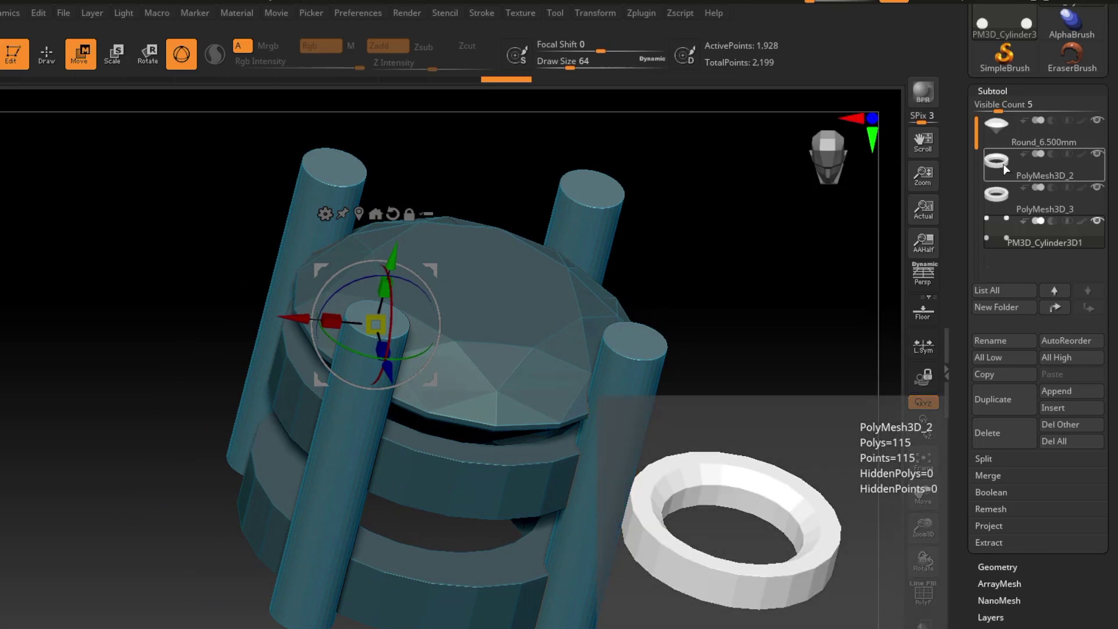
left_click(1004, 168)
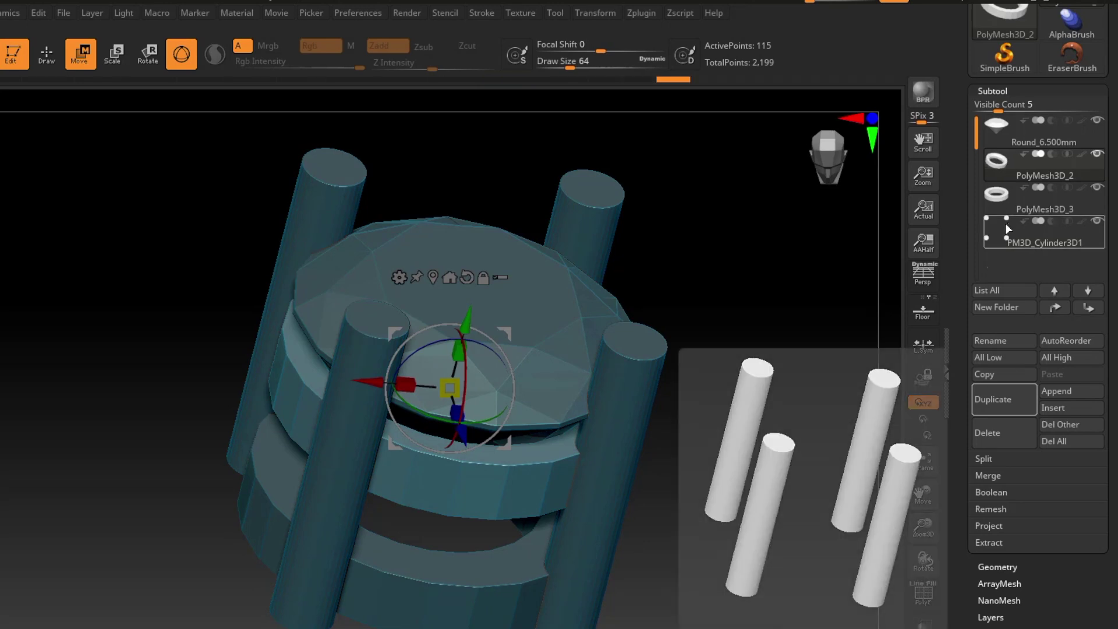
left_click(988, 475)
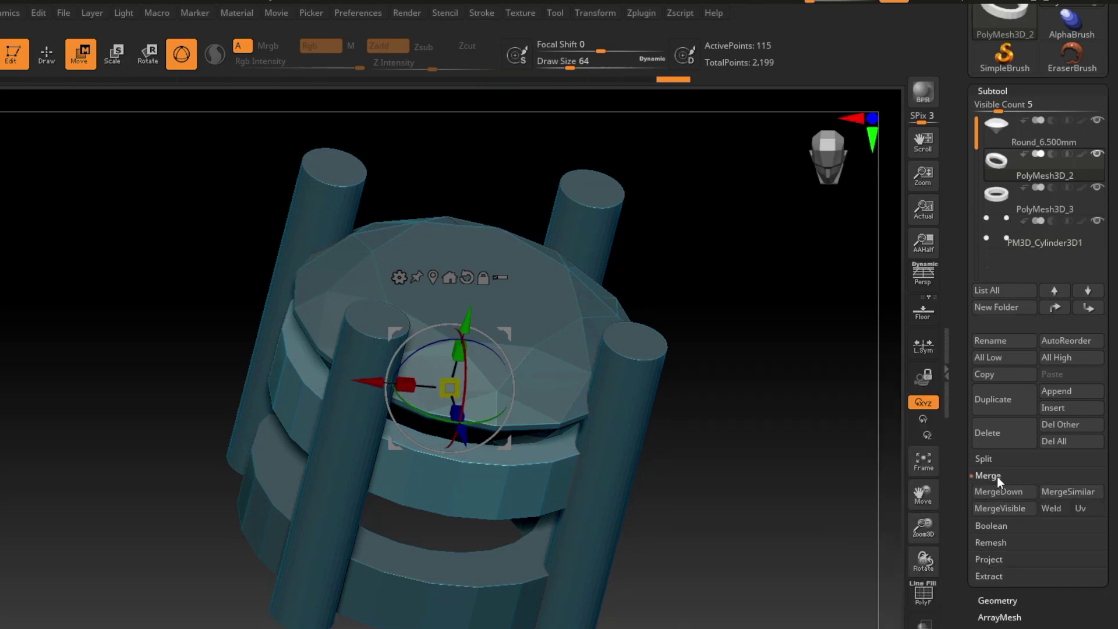
left_click(1011, 494)
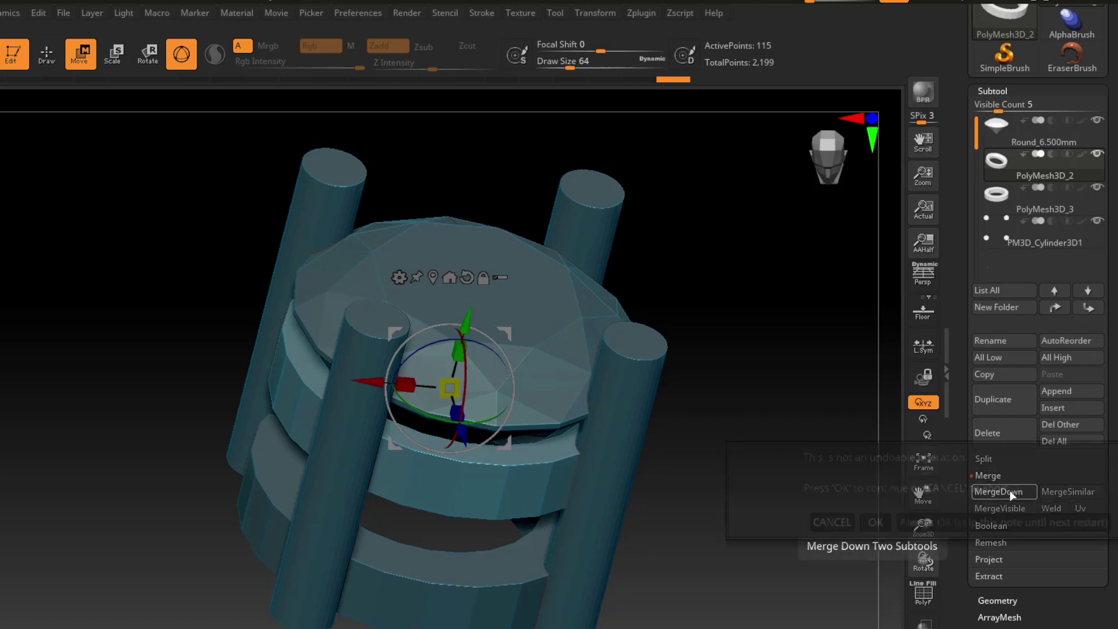
left_click(925, 523)
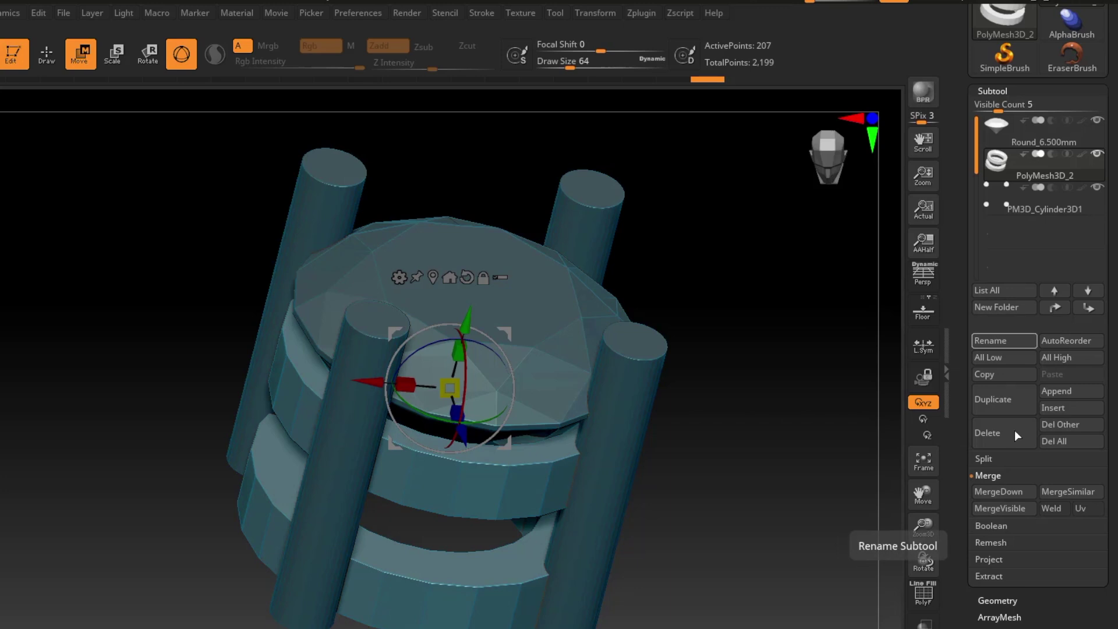
mouse_move(1009, 156)
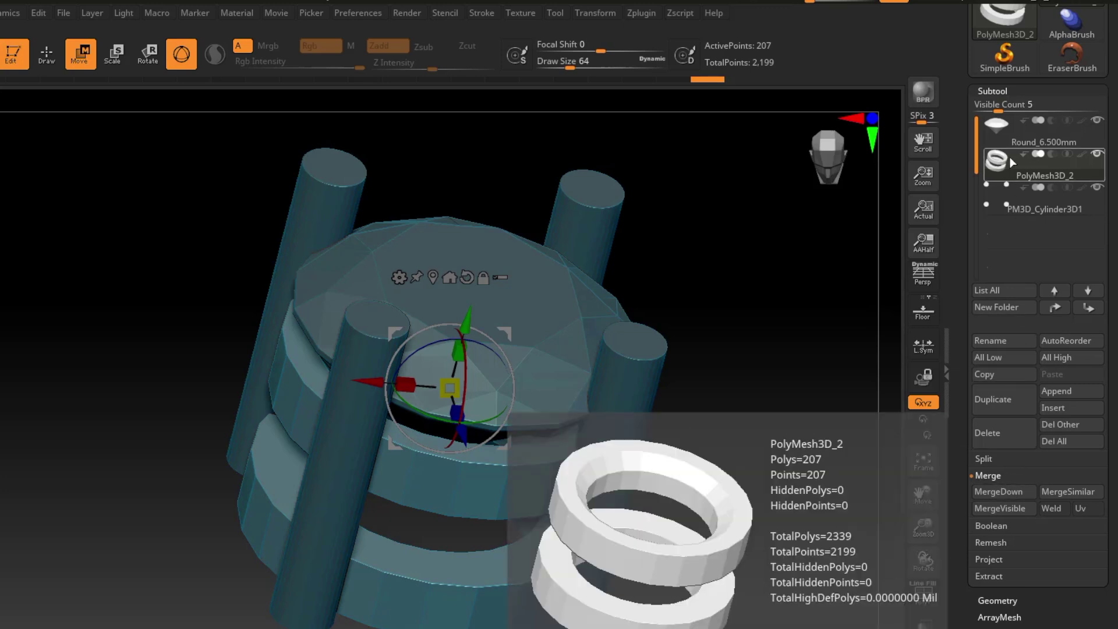
left_click(1014, 490)
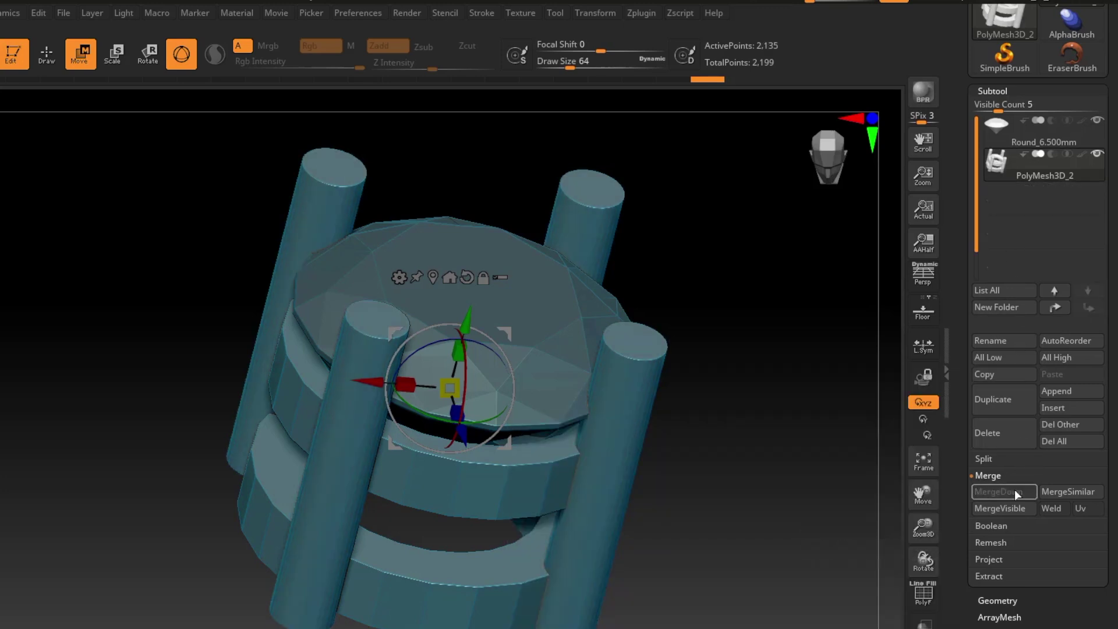
- Divide the merged ring-and-prong mesh three times with smoothing on, up to subdivision level 4
left_click_drag(635, 474, 710, 499)
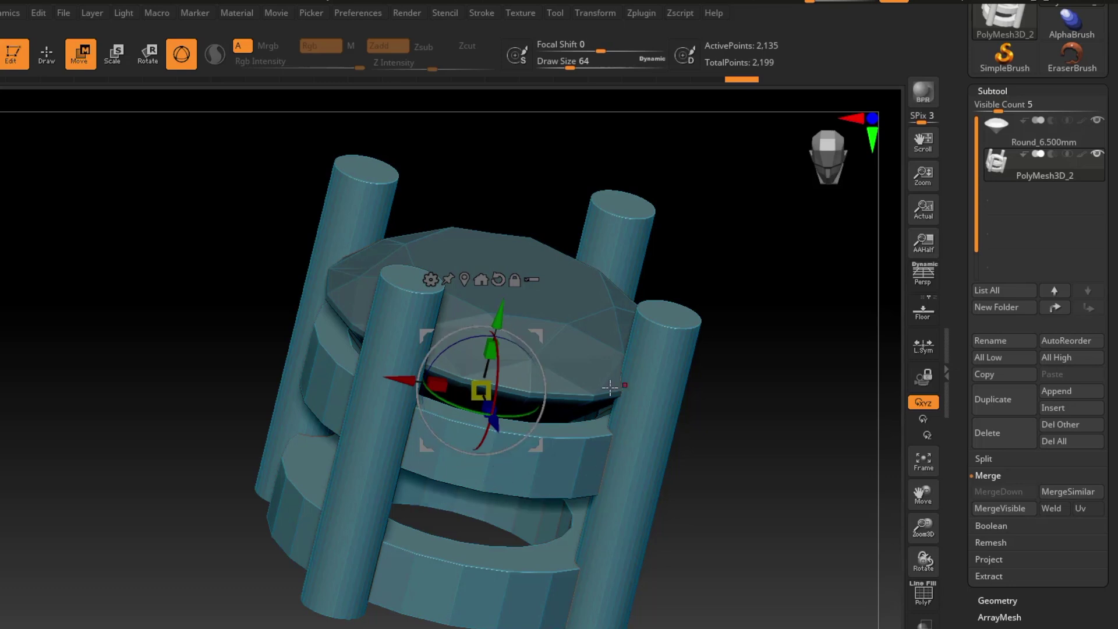
left_click_drag(611, 387, 680, 417)
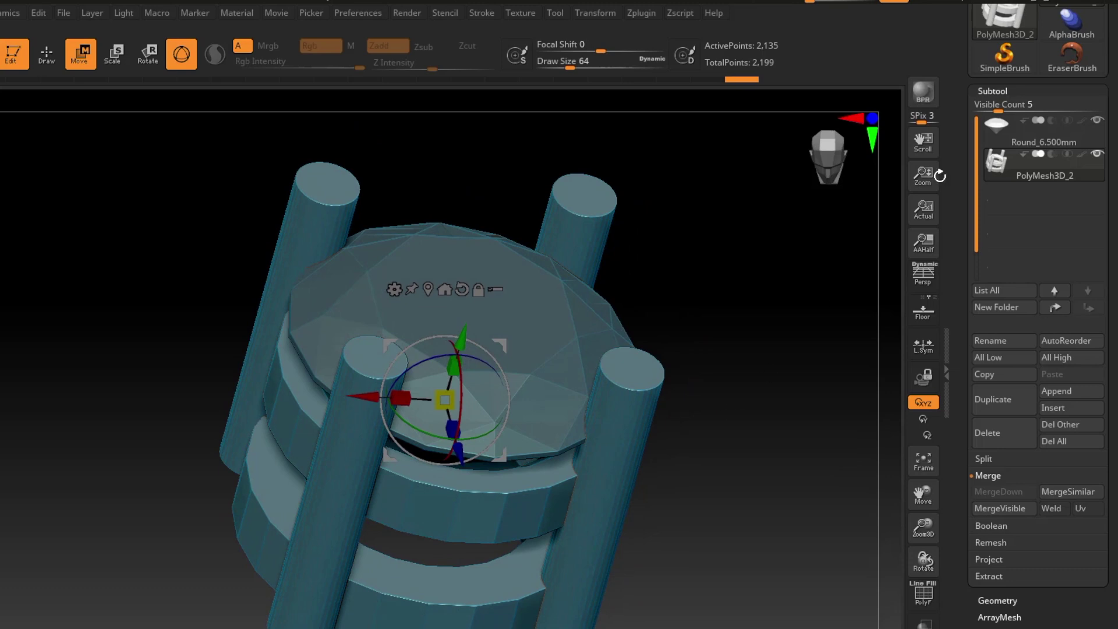
left_click(1004, 90)
left_click(1002, 108)
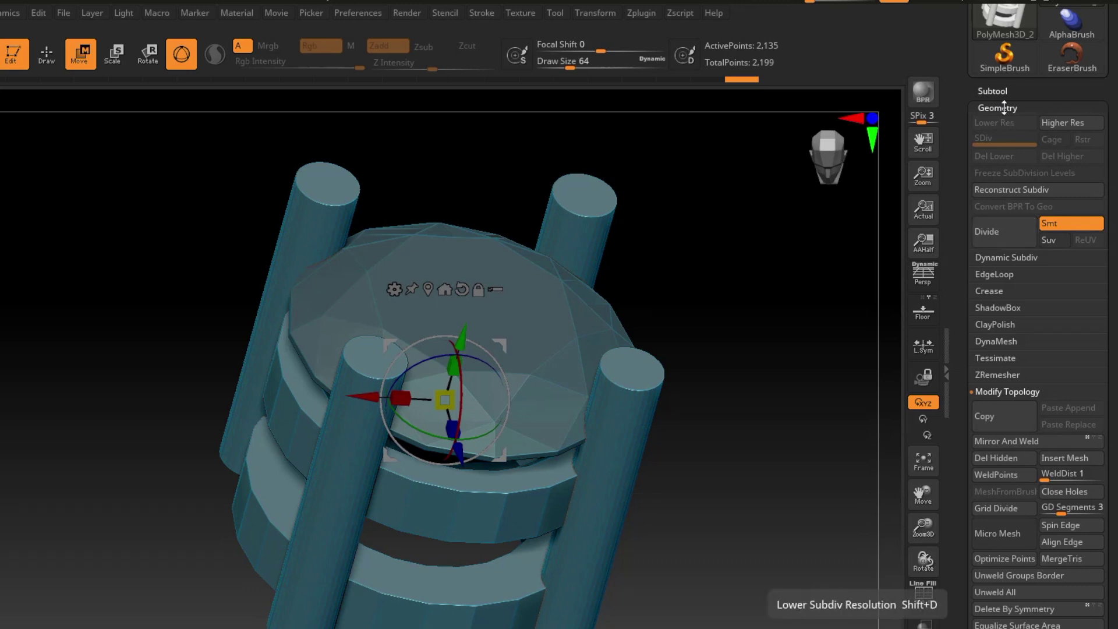
left_click(1015, 237)
left_click(1014, 236)
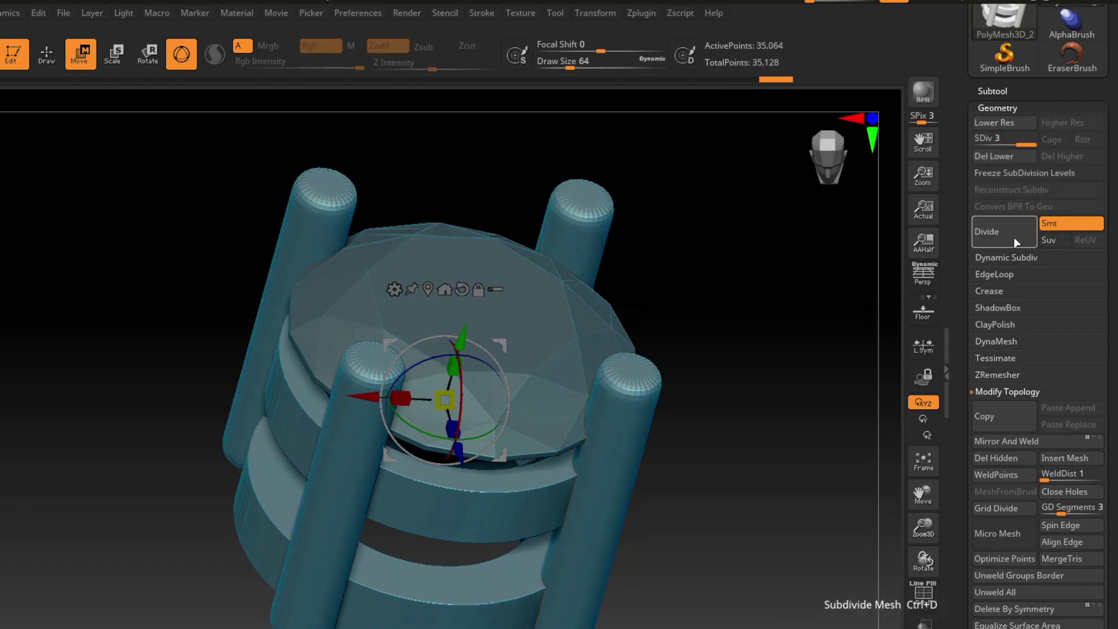
left_click(1015, 236)
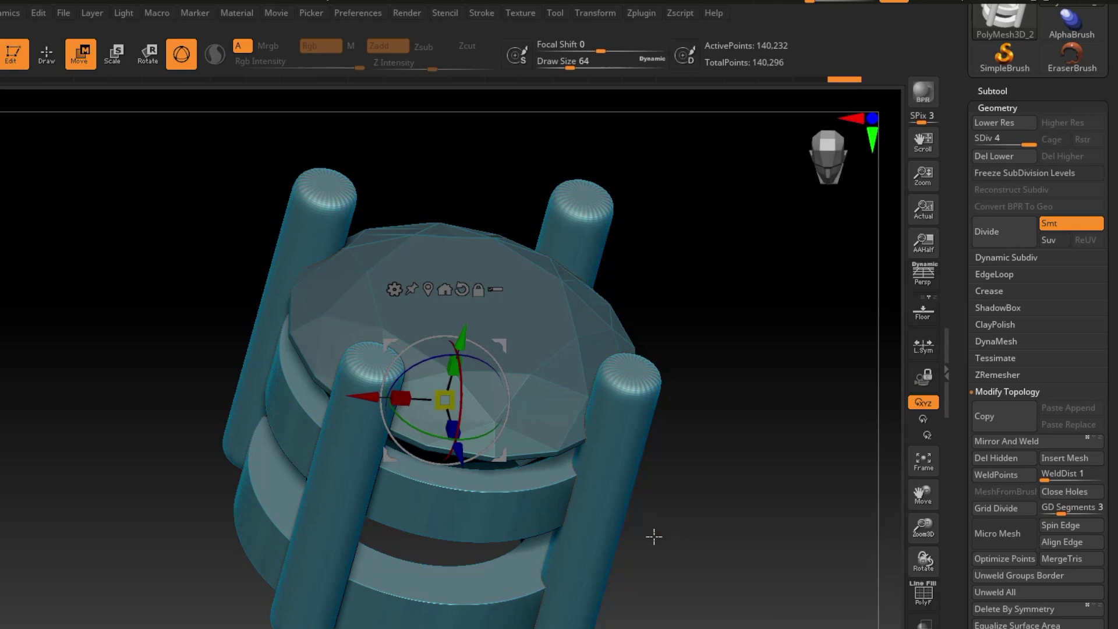
- Clip the prongs' rounded lower ends flat along the Y axis, flush with the underside of the lower ring
mouse_move(666, 542)
left_mouse_down()
mouse_move(682, 519)
mouse_move(679, 469)
mouse_move(682, 489)
left_mouse_up()
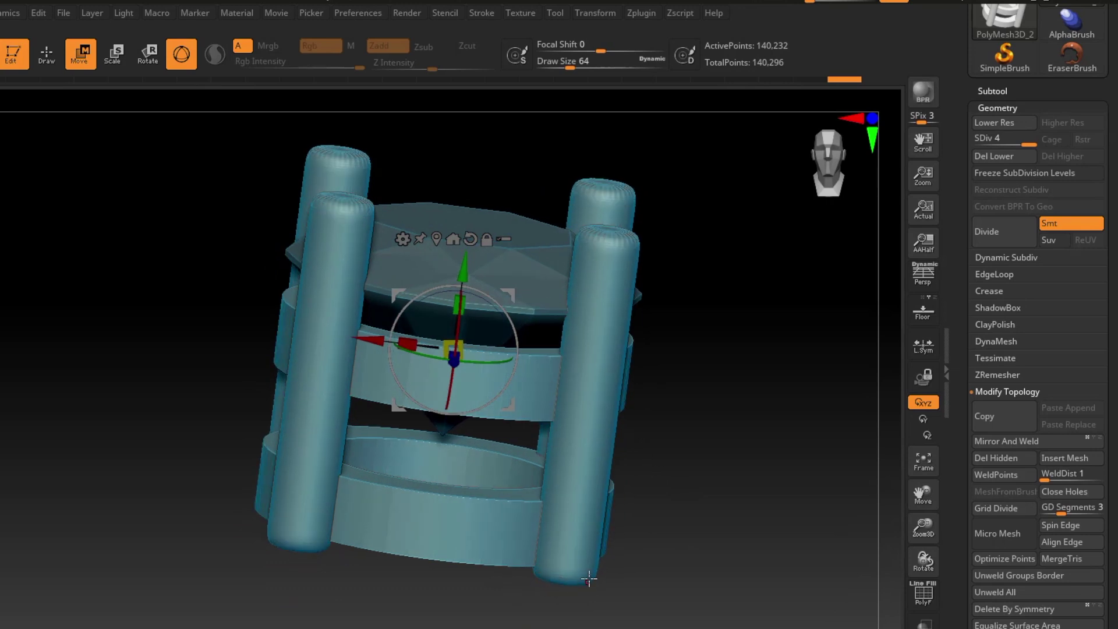
key("y")
key("ctrl+z")
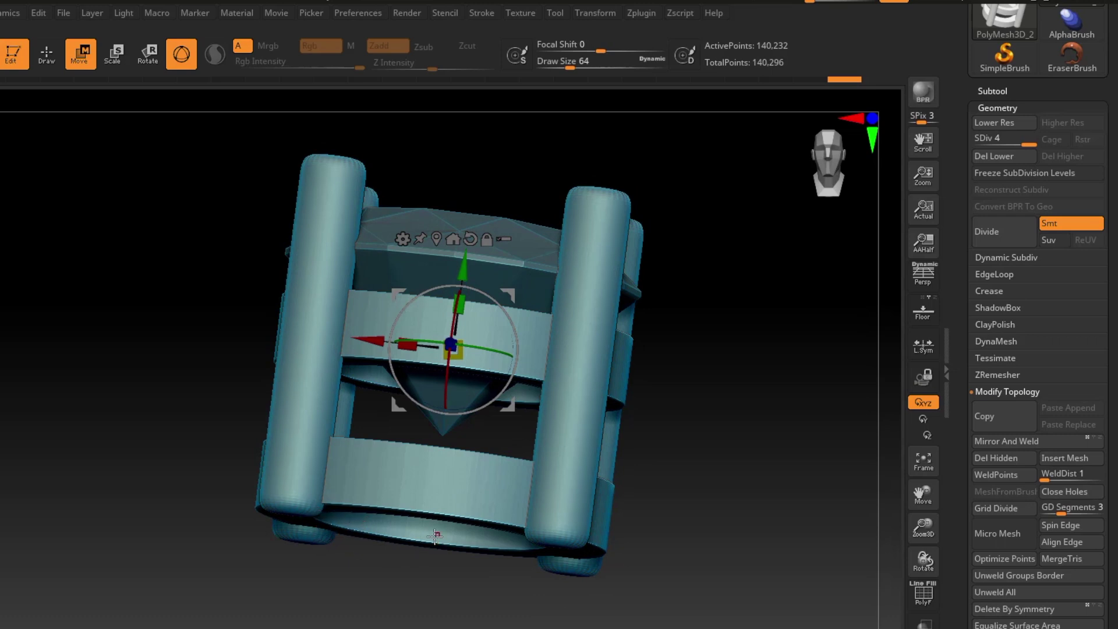
key("ctrl+z")
key("ctrl+z")
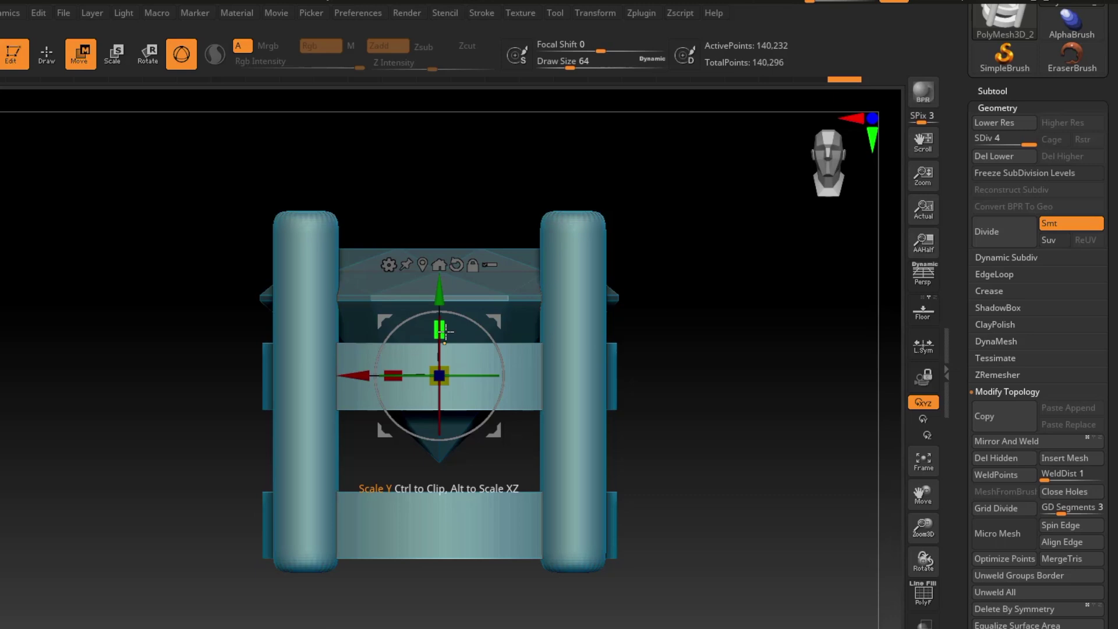
left_click_drag(443, 332, 454, 288)
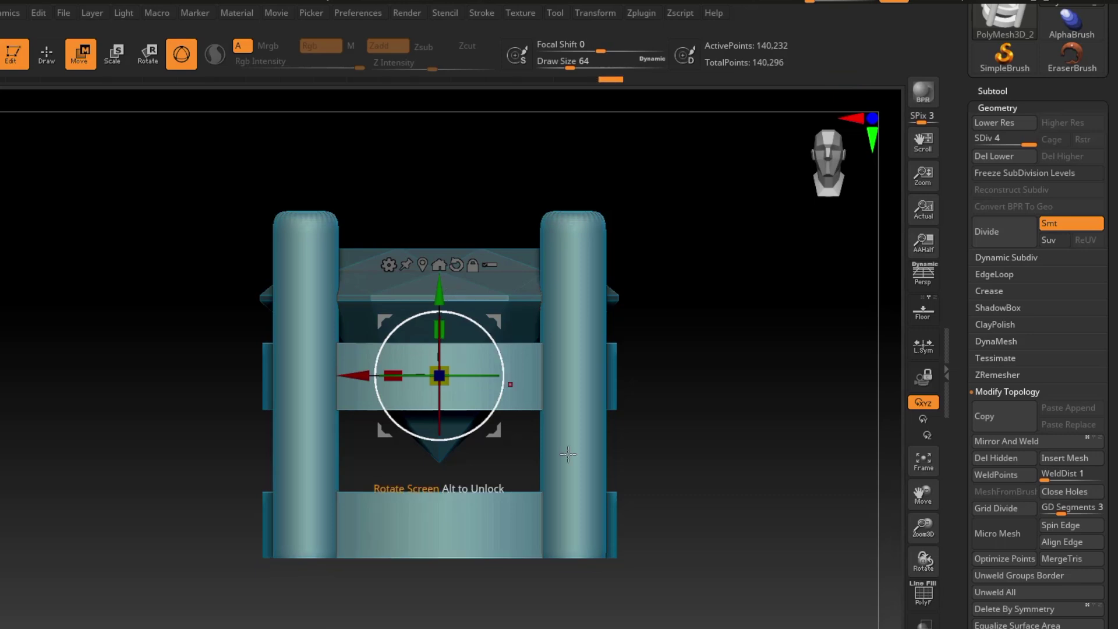
mouse_move(565, 454)
right_mouse_down()
mouse_move(597, 397)
mouse_move(596, 367)
mouse_move(611, 420)
mouse_move(611, 374)
mouse_move(621, 408)
mouse_move(580, 470)
right_mouse_up()
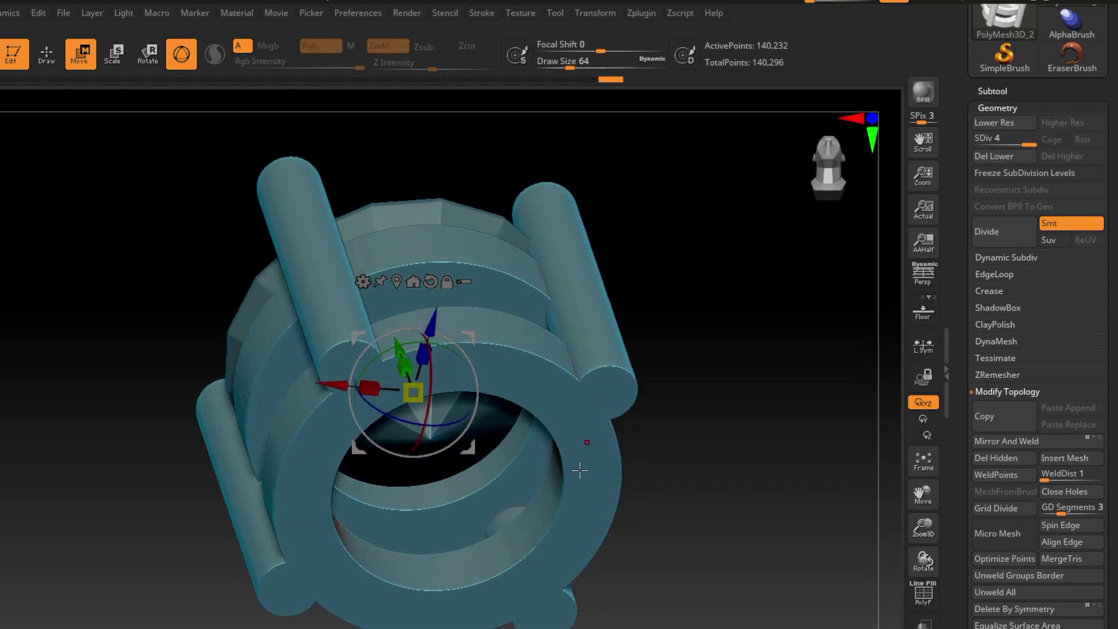
right_click_drag(640, 536, 637, 619)
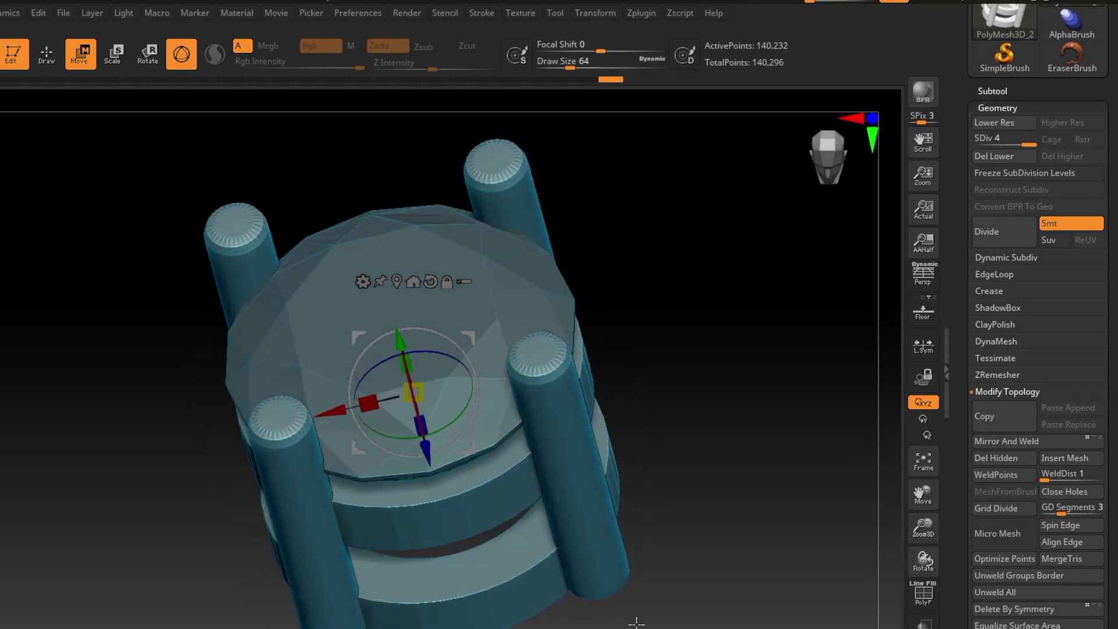
right_click_drag(579, 534, 826, 430)
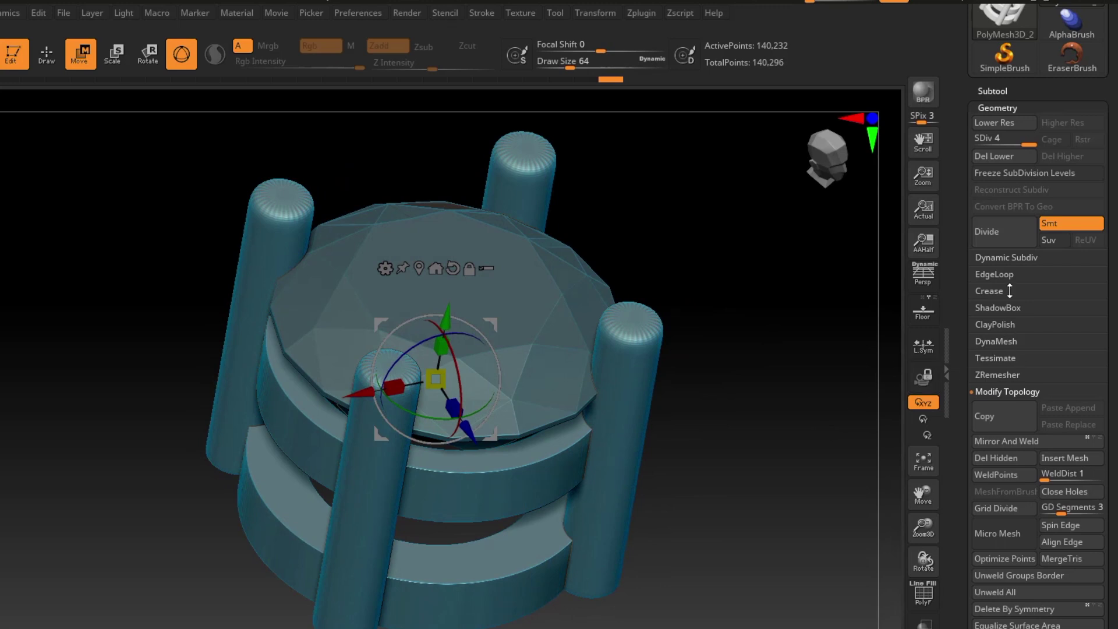
- DynaMesh the merged setting at resolution 128 with Blur 0, accepting the option to freeze the subdivision levels
left_click(1008, 343)
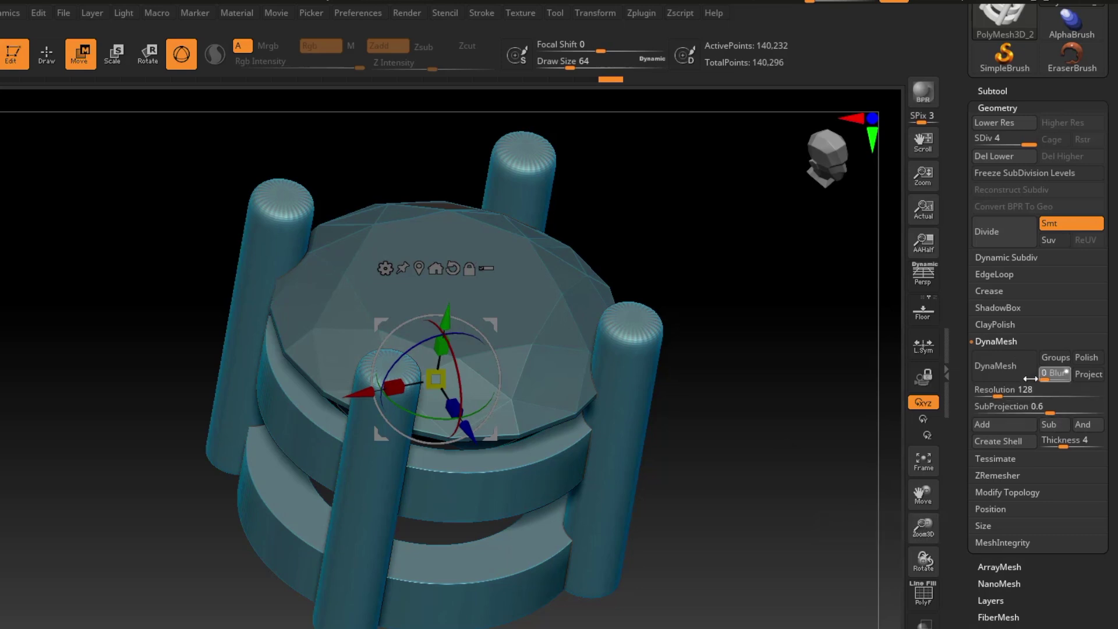
left_click_drag(1049, 377, 1024, 372)
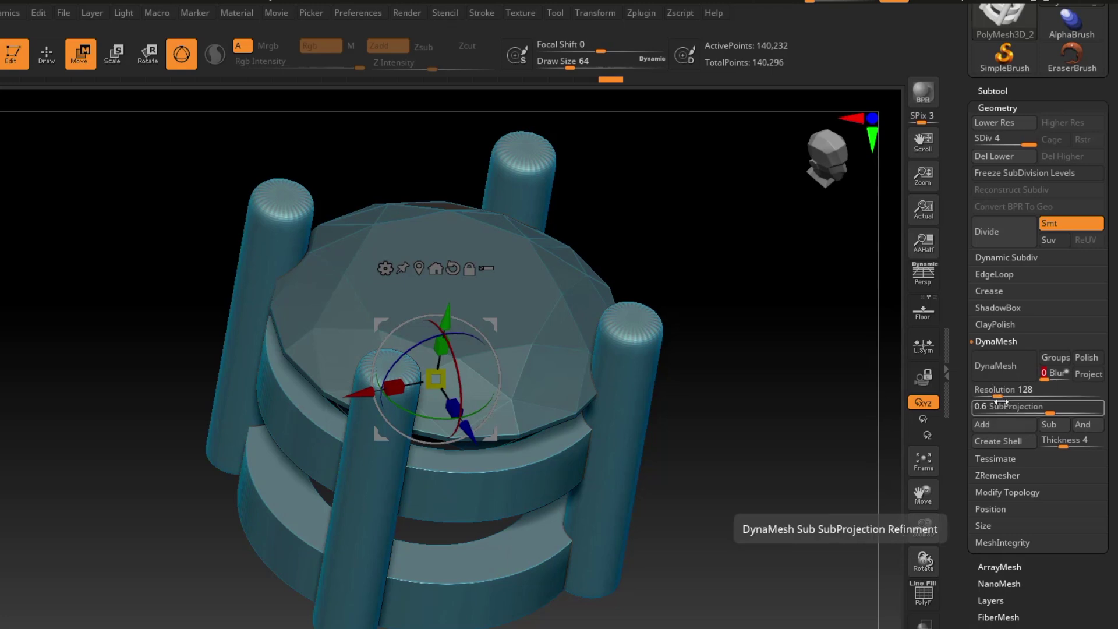
left_click(1005, 368)
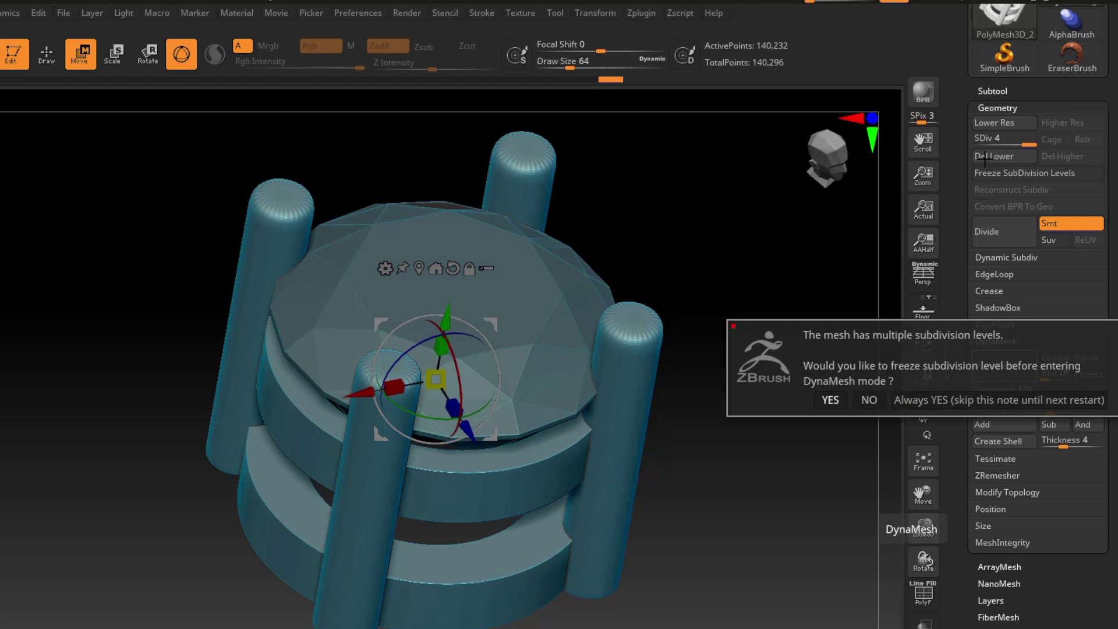
left_click(839, 403)
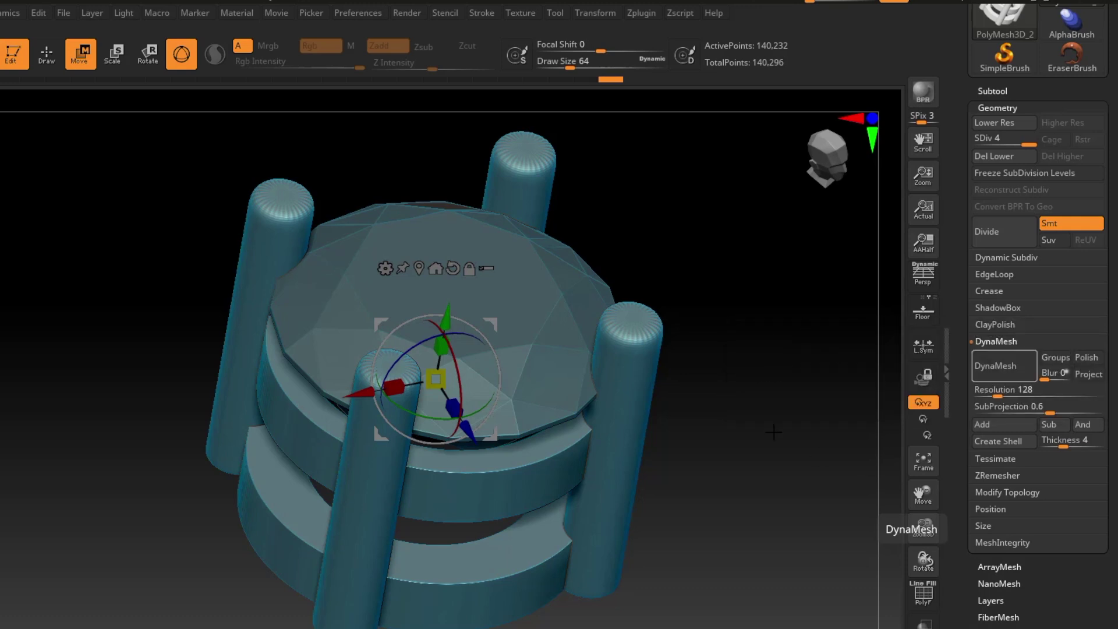
left_click_drag(713, 495, 697, 414)
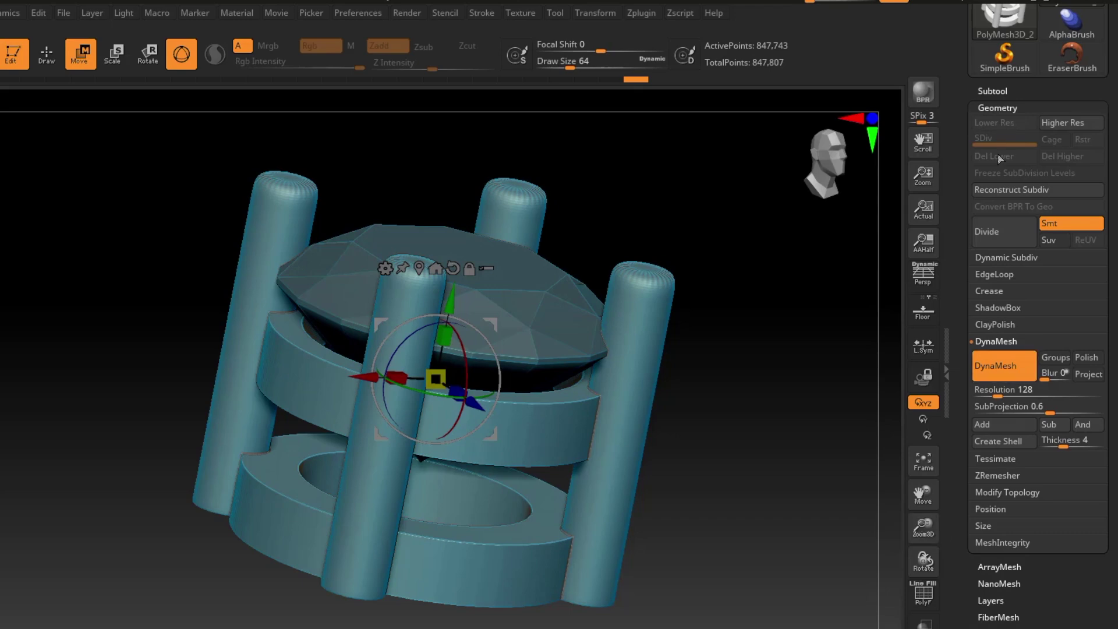
left_click_drag(637, 407, 624, 470)
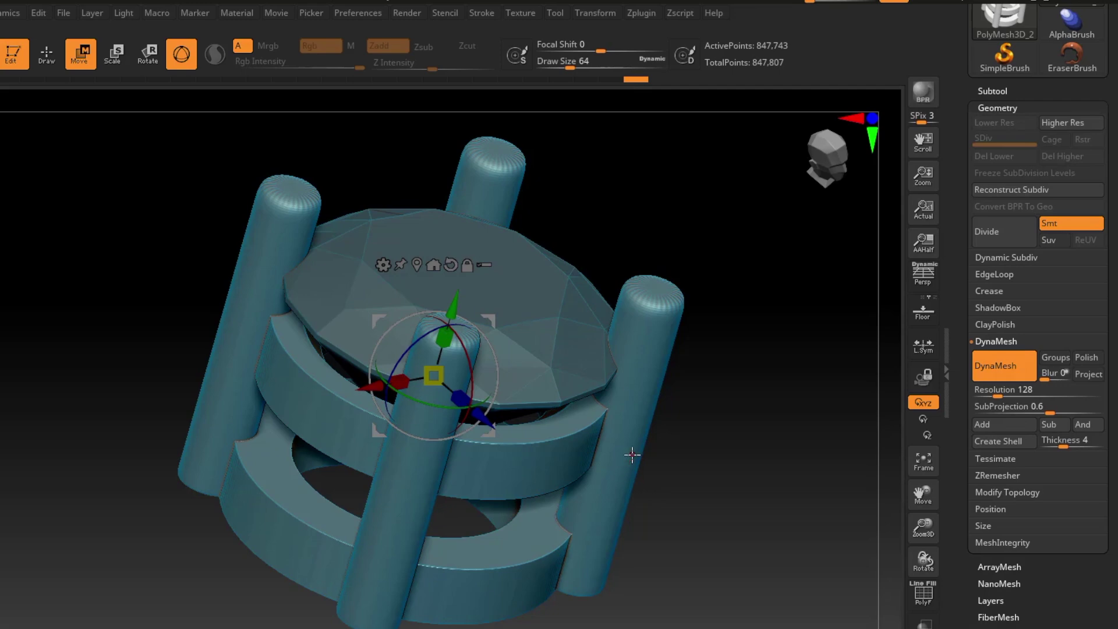
left_click_drag(635, 425, 666, 435)
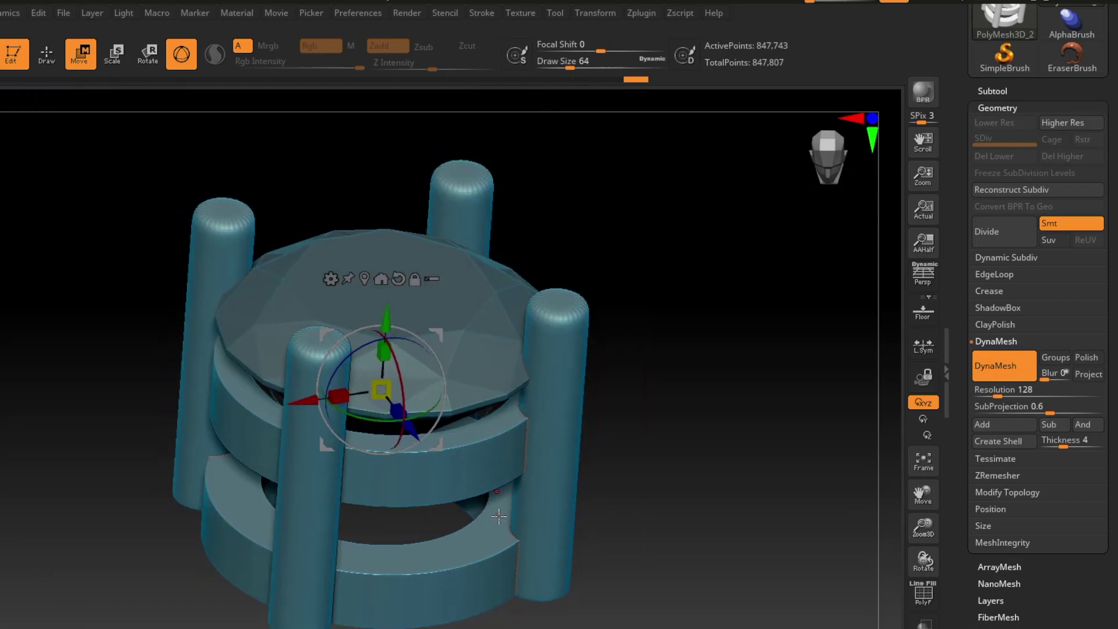
- Hide the Round_6.500mm gem and switch to Draw mode, keeping only the prong setting in view
mouse_move(498, 516)
right_mouse_down()
mouse_move(522, 469)
mouse_move(499, 498)
mouse_move(513, 502)
right_mouse_up()
left_click(992, 91)
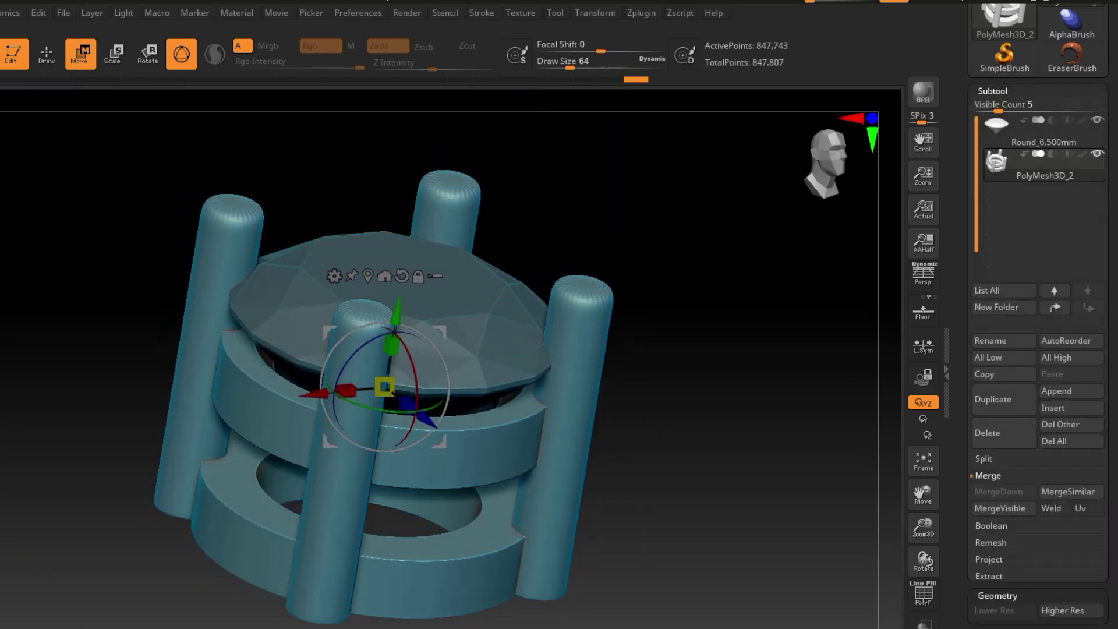
left_click(1099, 123)
mouse_move(373, 454)
right_mouse_down()
mouse_move(362, 499)
mouse_move(350, 408)
right_mouse_up()
left_click(46, 53)
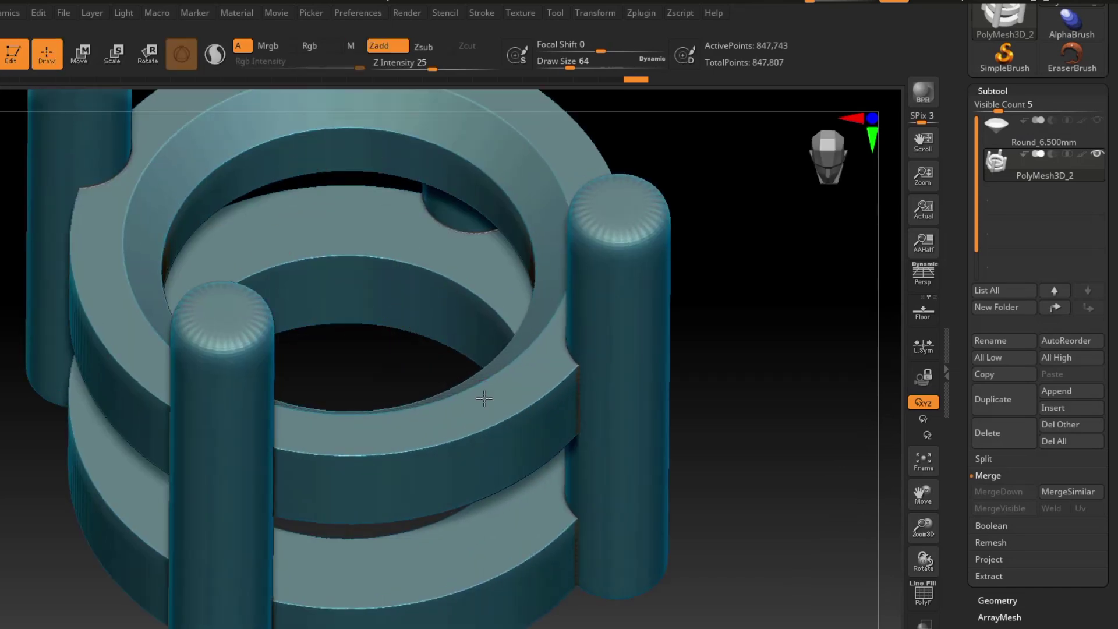
mouse_move(478, 394)
right_mouse_down()
mouse_move(531, 462)
mouse_move(551, 423)
mouse_move(519, 421)
mouse_move(501, 443)
right_mouse_up()
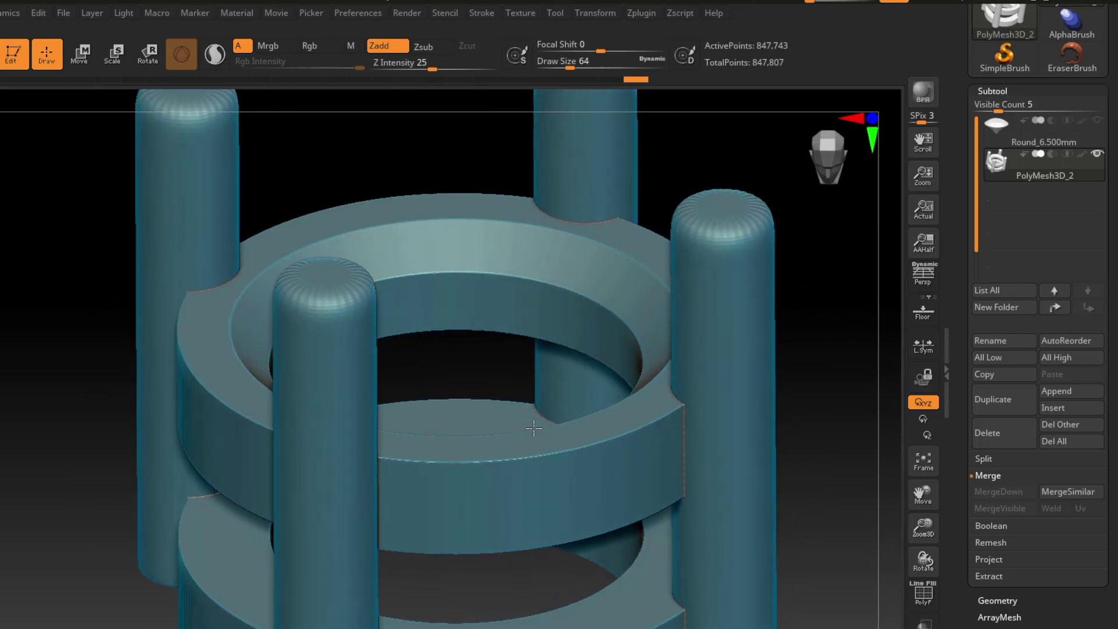
key("f")
right_click_drag(463, 363, 452, 429)
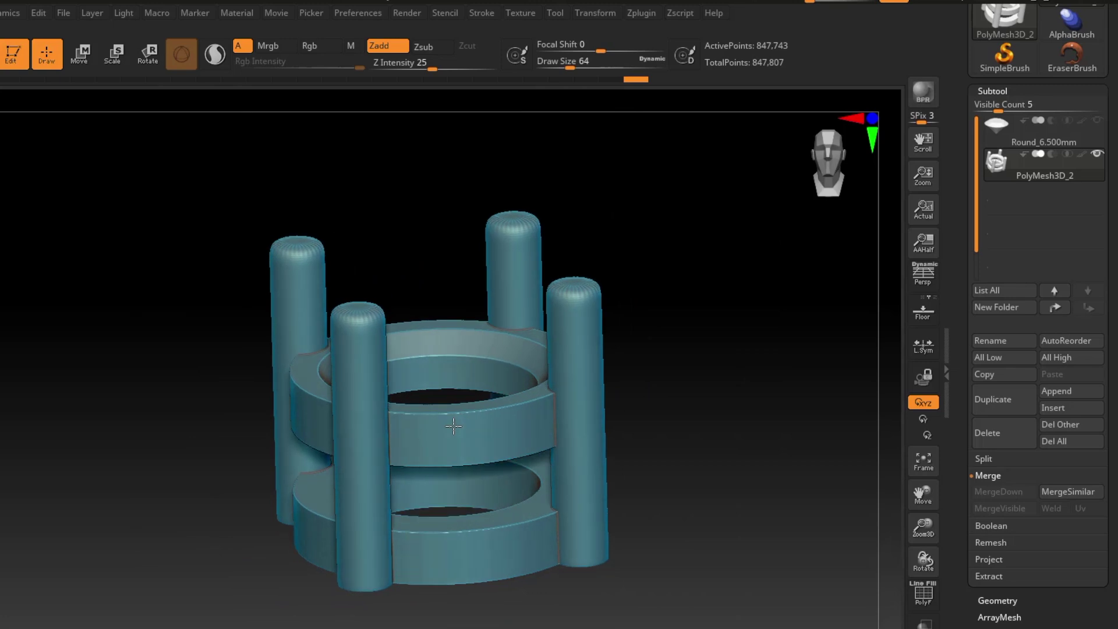
right_click_drag(643, 472, 554, 437)
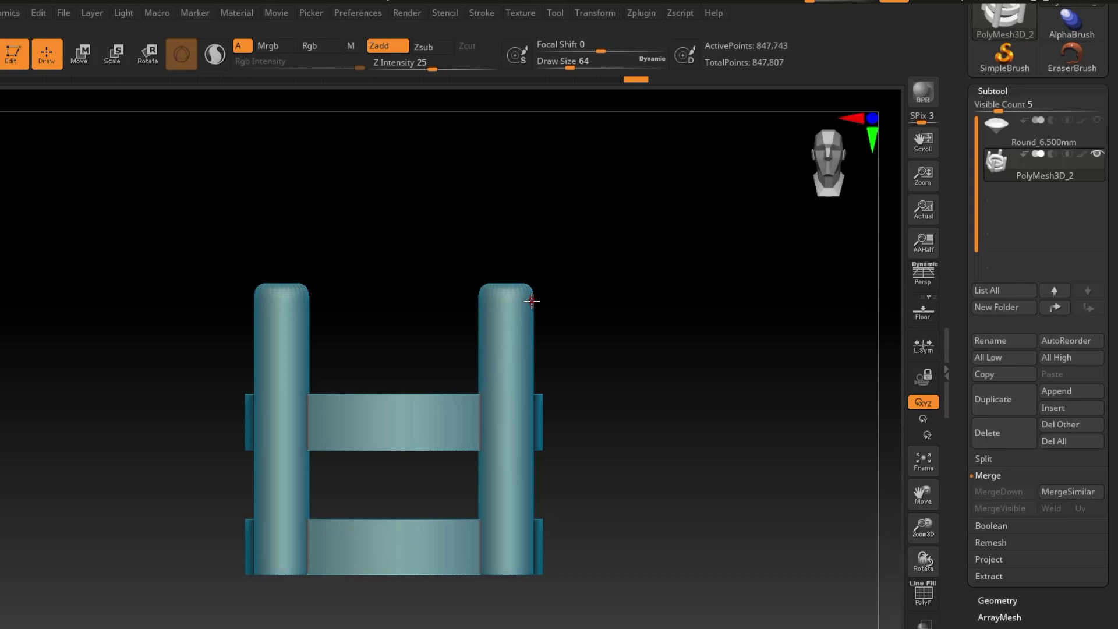
left_click_drag(531, 300, 549, 415)
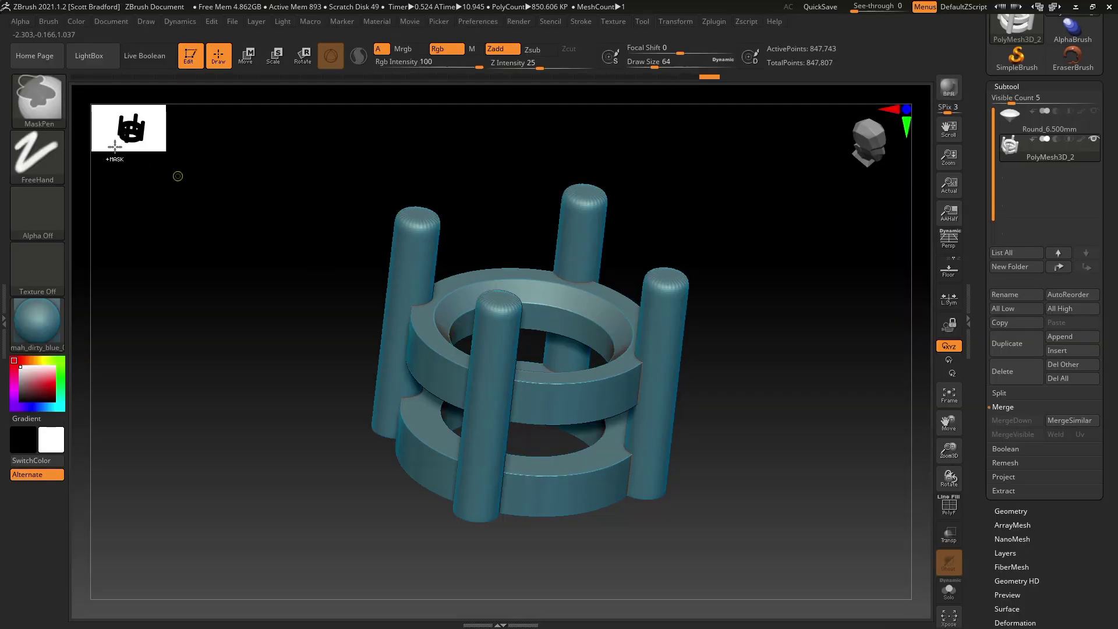
- Set the MaskPen brush to the DragRect stroke with the Alpha 27 gradient
key("ctrl")
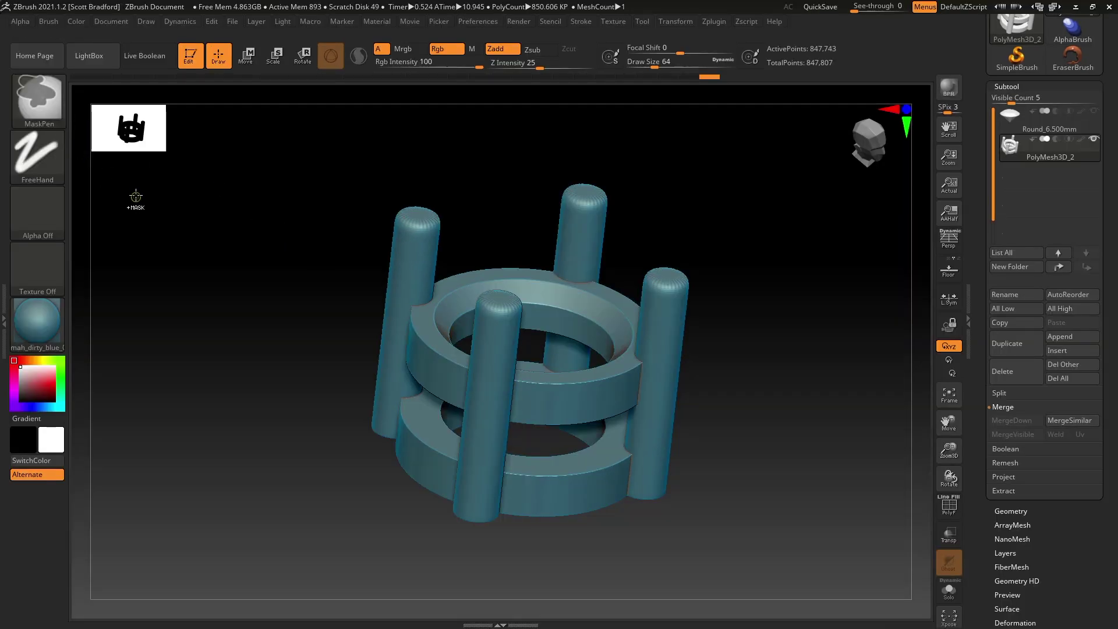
left_click(34, 155)
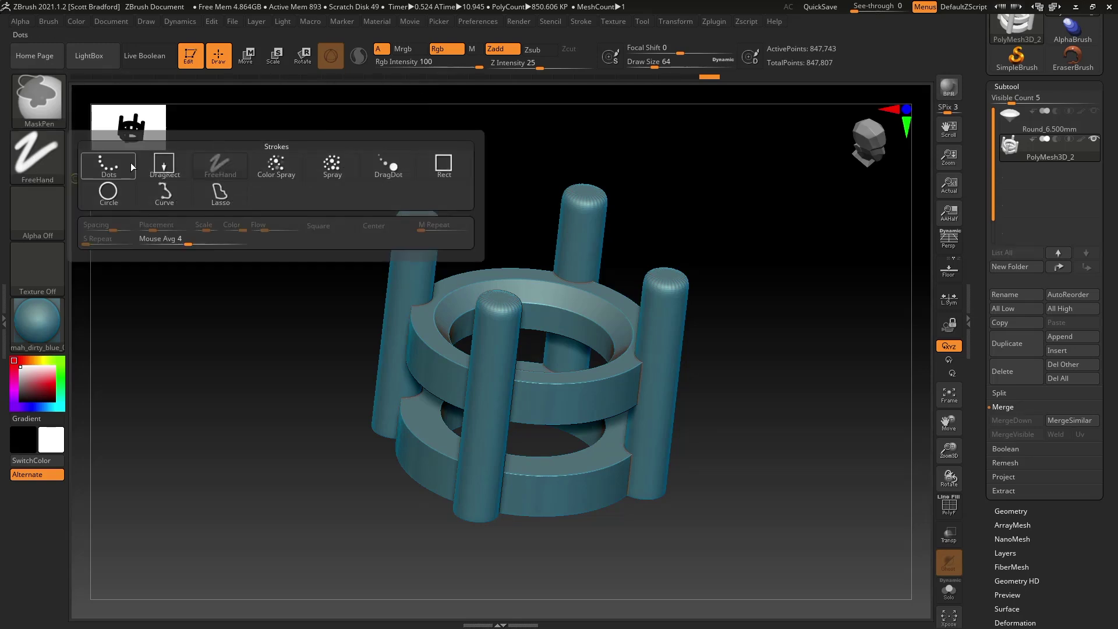
left_click(168, 171)
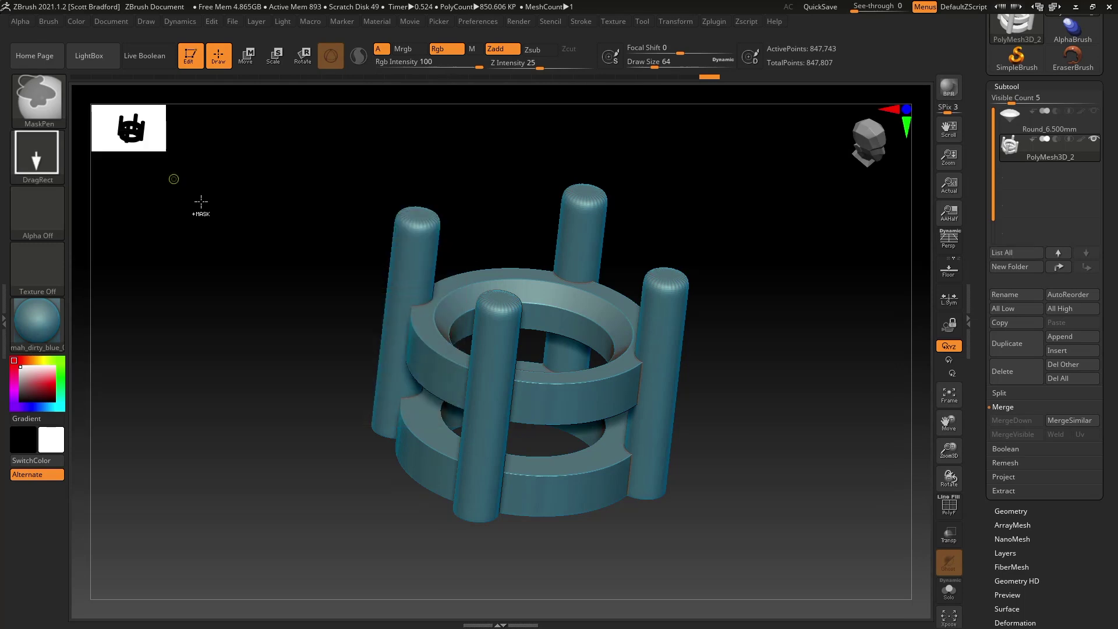
left_click(39, 211)
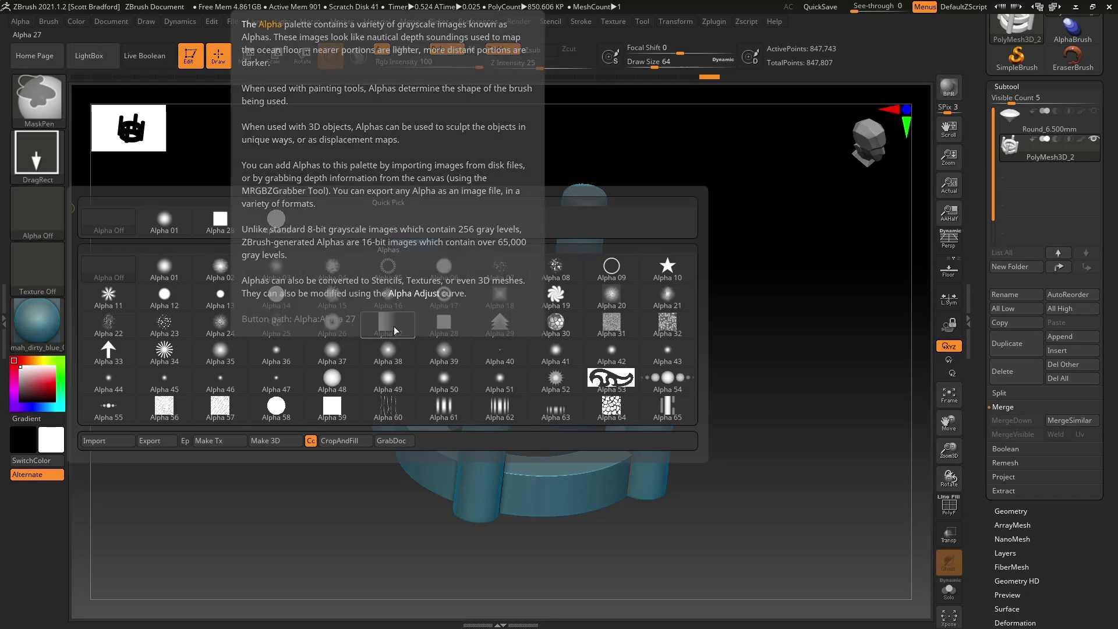
left_click(394, 328)
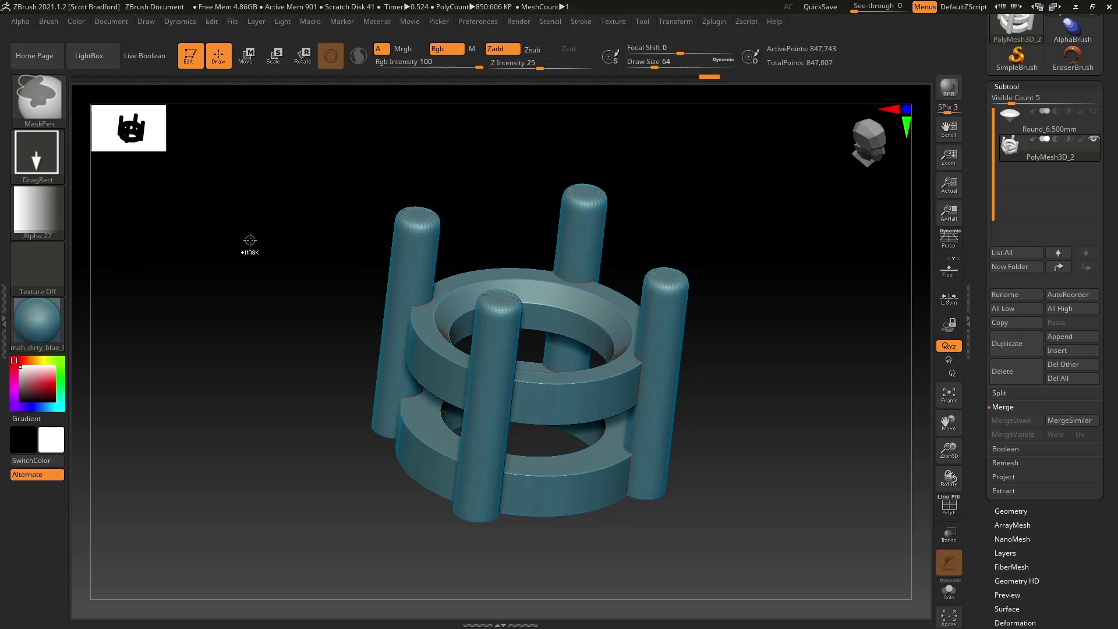
- Rotate the mask alpha to a vertical gradient and mask the whole setting from the front, fading from the prong tips to the base
mouse_move(315, 262)
left_mouse_down()
mouse_move(598, 387)
mouse_move(541, 315)
left_mouse_up()
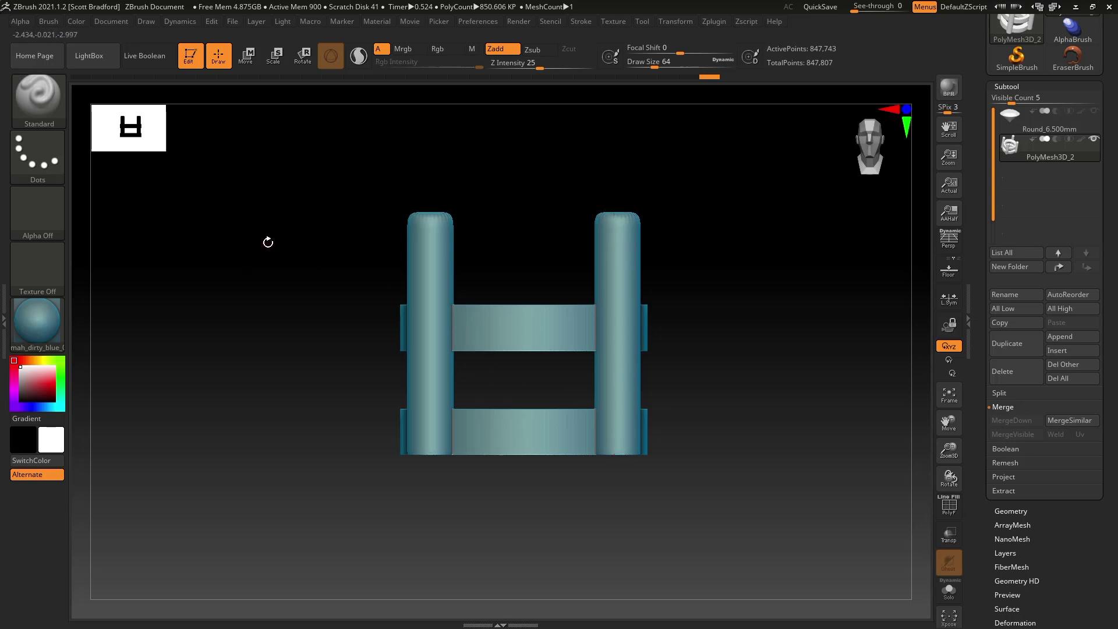
key("ctrl")
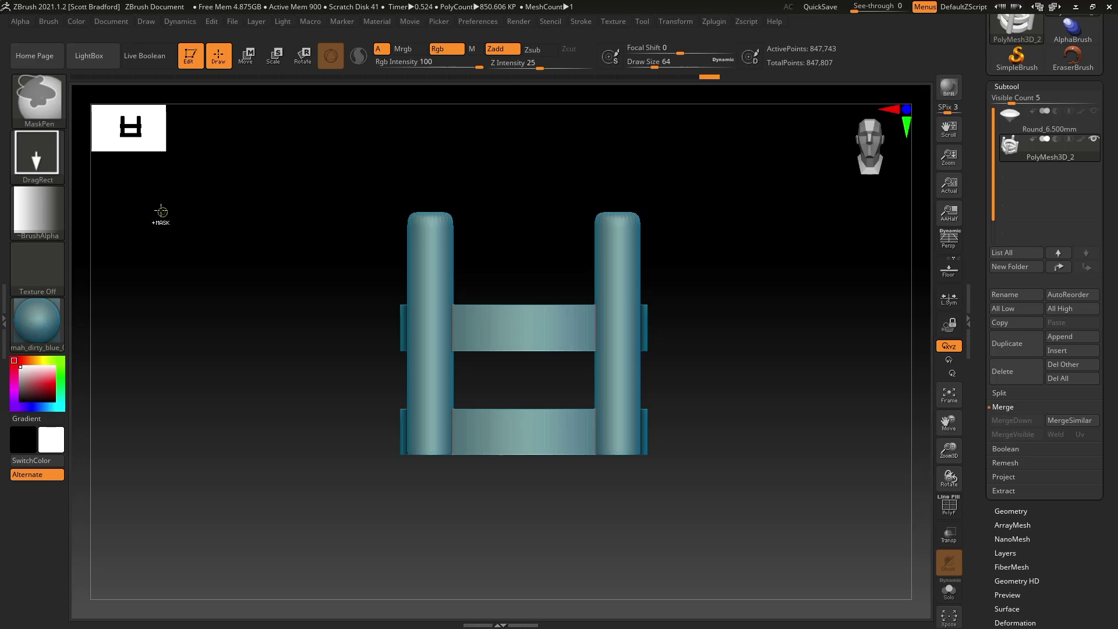
left_click(22, 23)
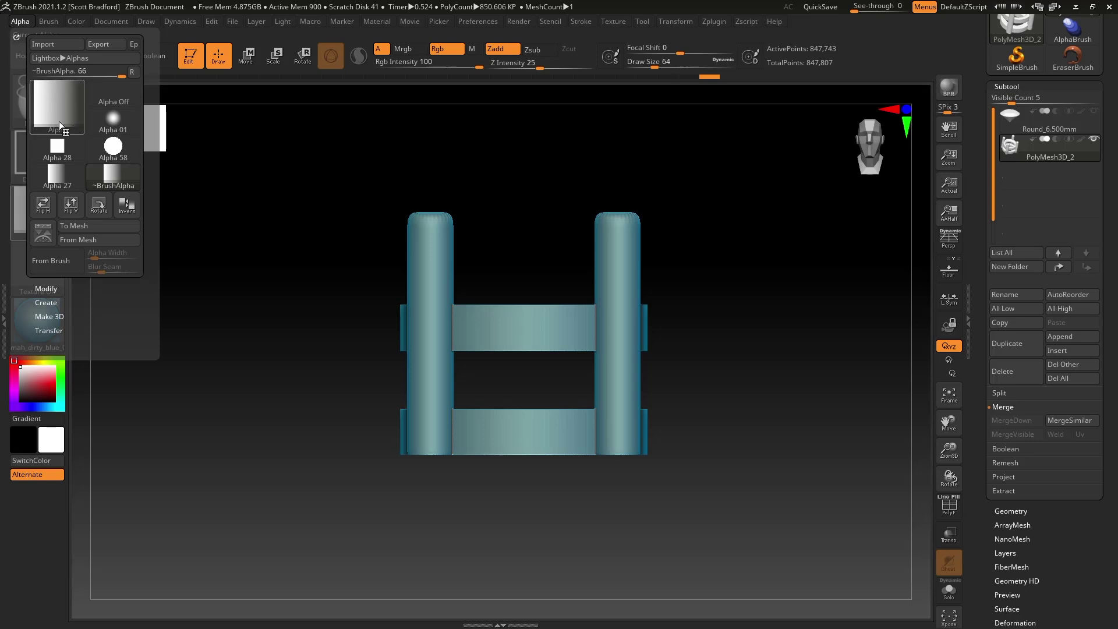
left_click(100, 208)
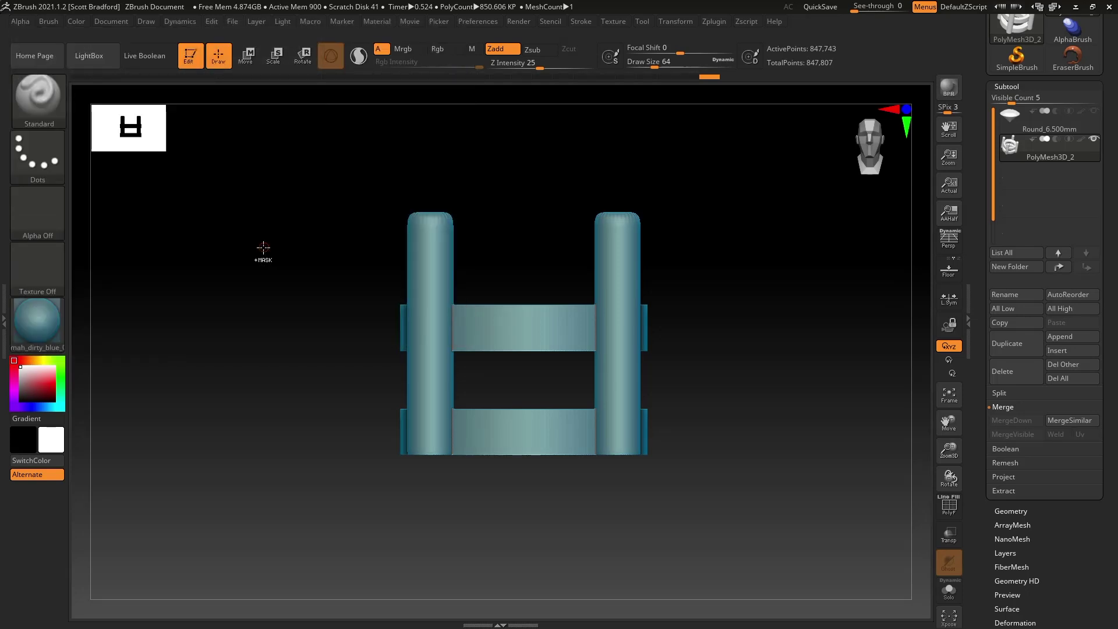
key("ctrl")
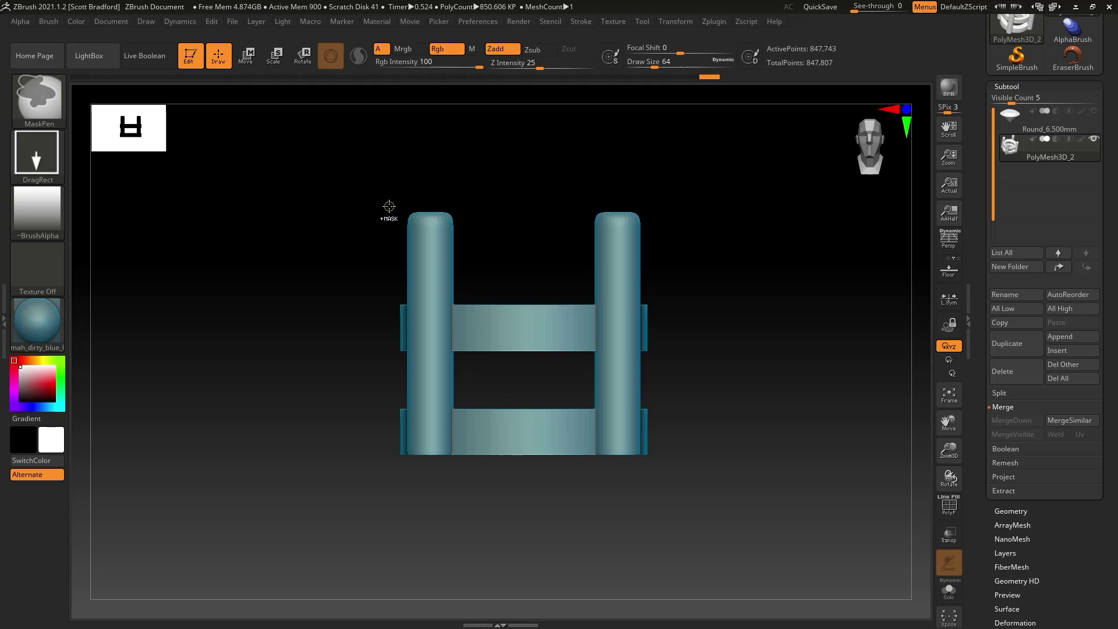
mouse_move(389, 208)
left_mouse_down("ctrl")
mouse_move(519, 295)
mouse_move(651, 464)
left_mouse_up("ctrl")
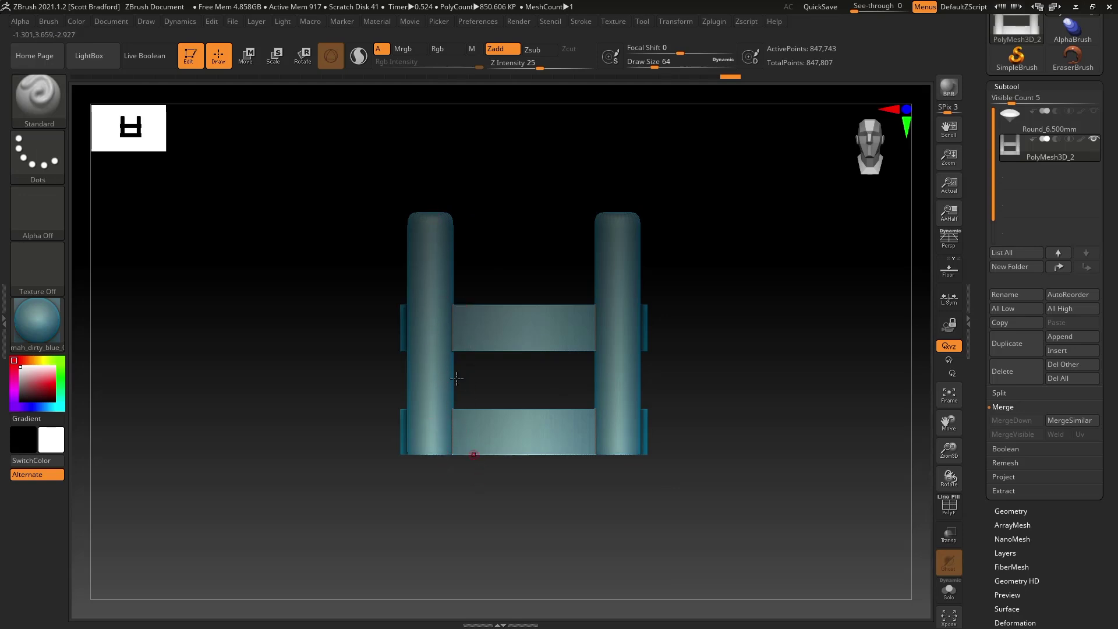
- Switch to Move mode and reposition the unlocked gizmo along Y to the underside of the lower ring
right_click_drag(473, 329, 505, 348)
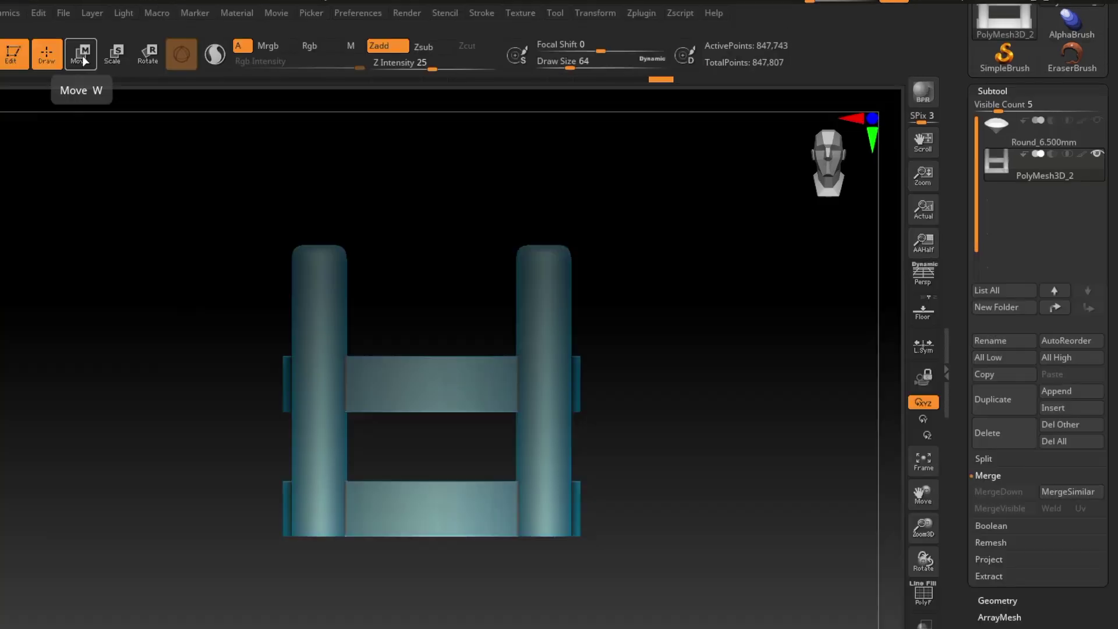
left_click(85, 60)
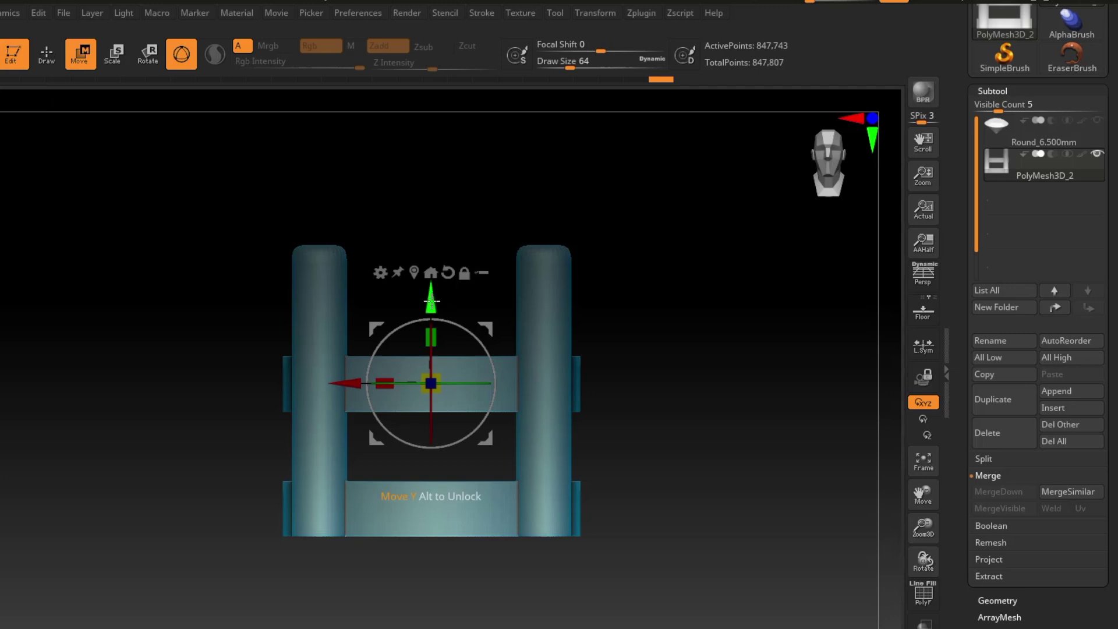
left_click_drag(431, 301, 435, 454)
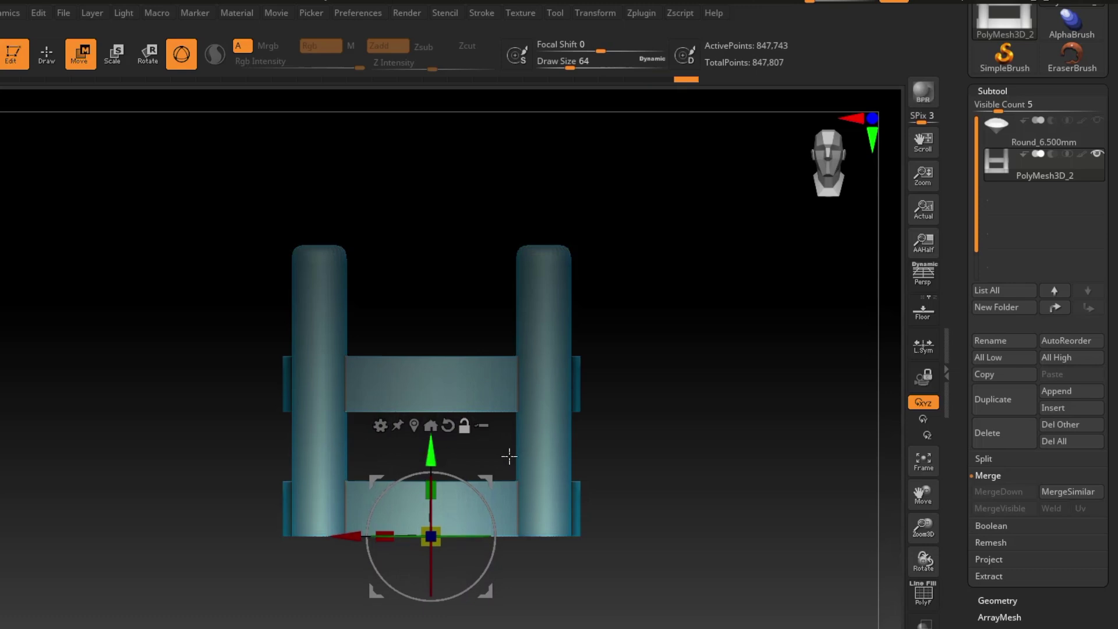
left_click_drag(571, 474, 581, 417, "alt")
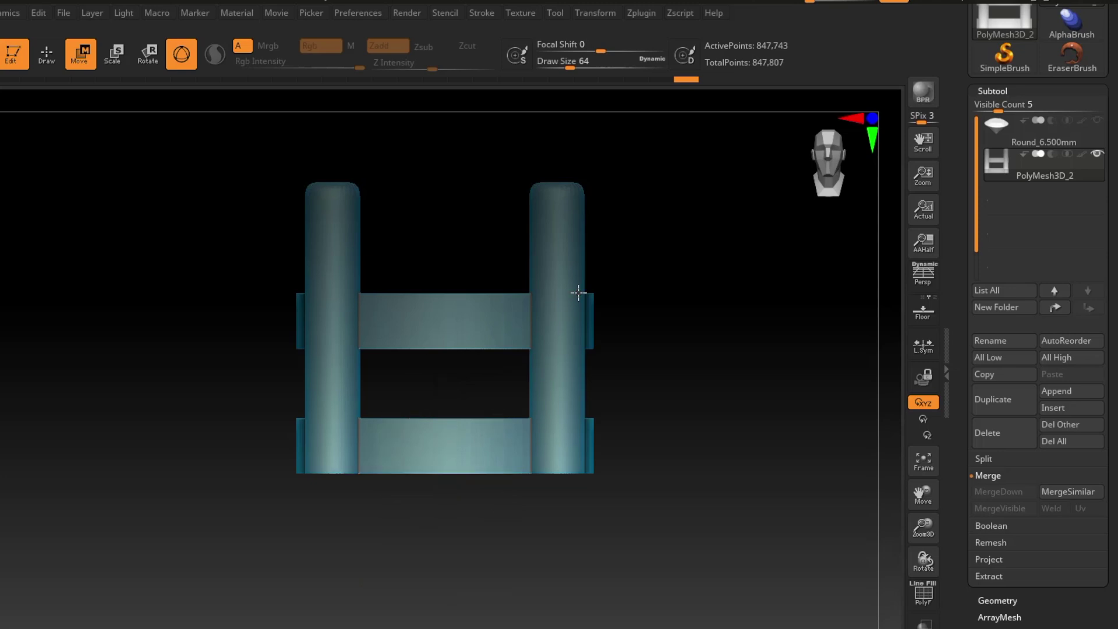
- Scale the unmasked lower part of the setting inward on X and Z together, tapering the prongs and rings toward the base
left_click_drag(579, 289, 557, 327)
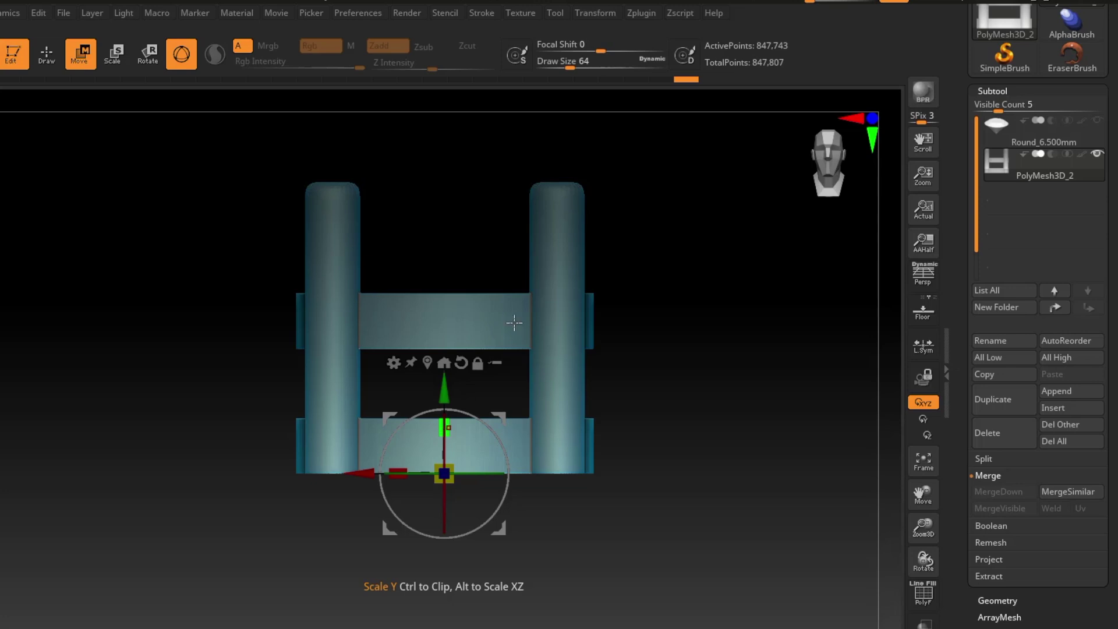
left_click_drag(515, 322, 545, 390)
left_click_drag(584, 243, 569, 447, "alt")
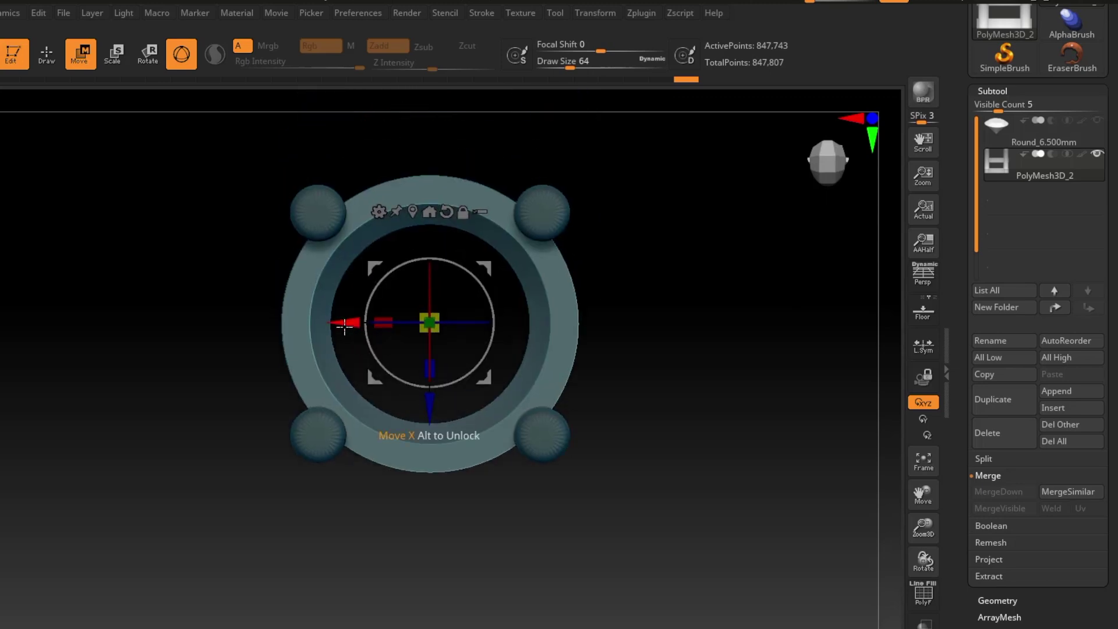
left_click_drag(554, 472, 554, 332)
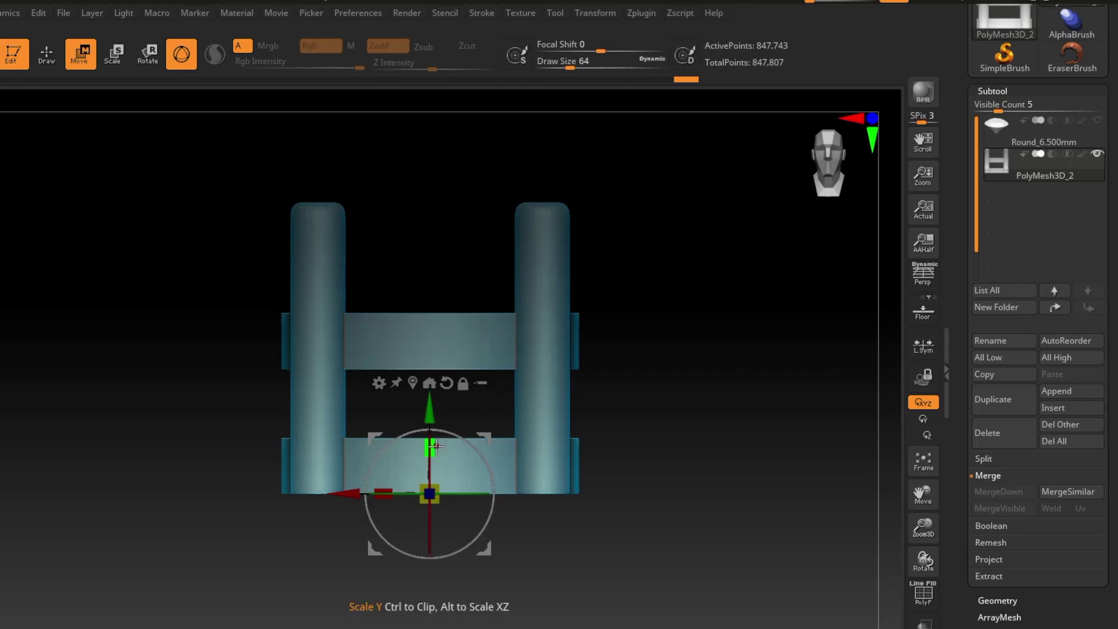
key("alt")
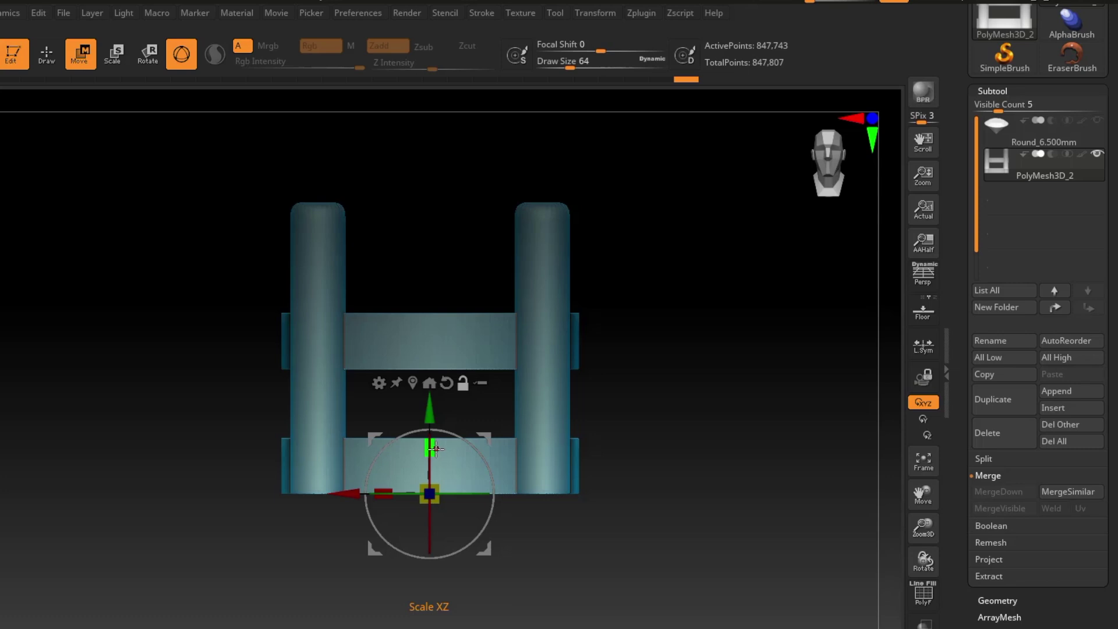
left_click_drag(437, 449, 433, 486, "alt")
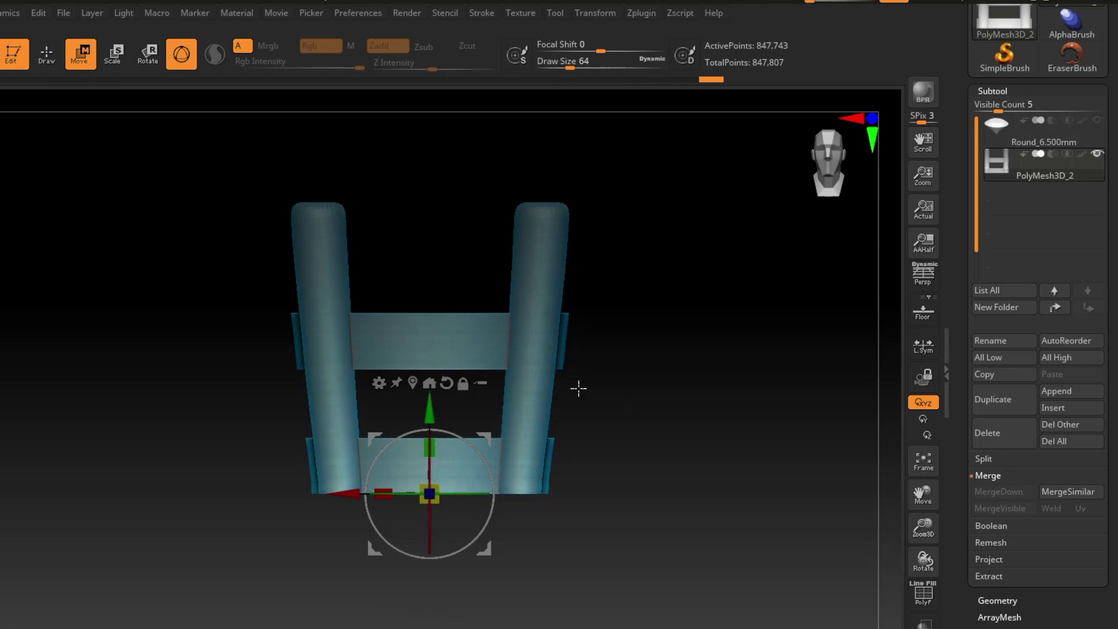
left_click_drag(578, 388, 605, 396)
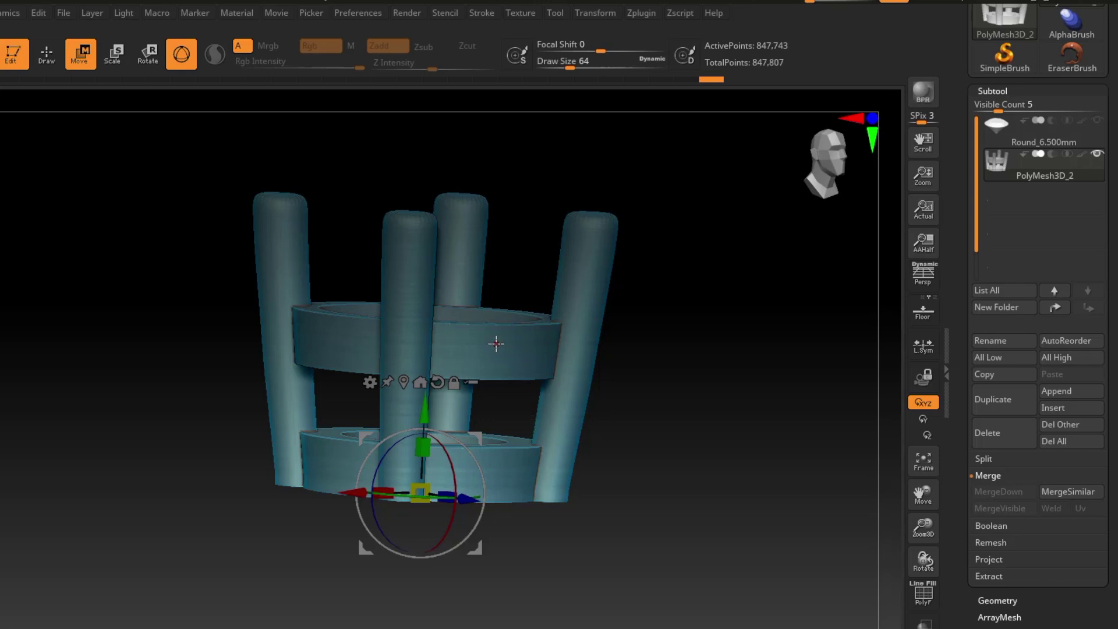
- Clear the mask, re-DynaMesh the tapered setting, and return to Draw mode
left_click_drag(497, 342, 677, 379)
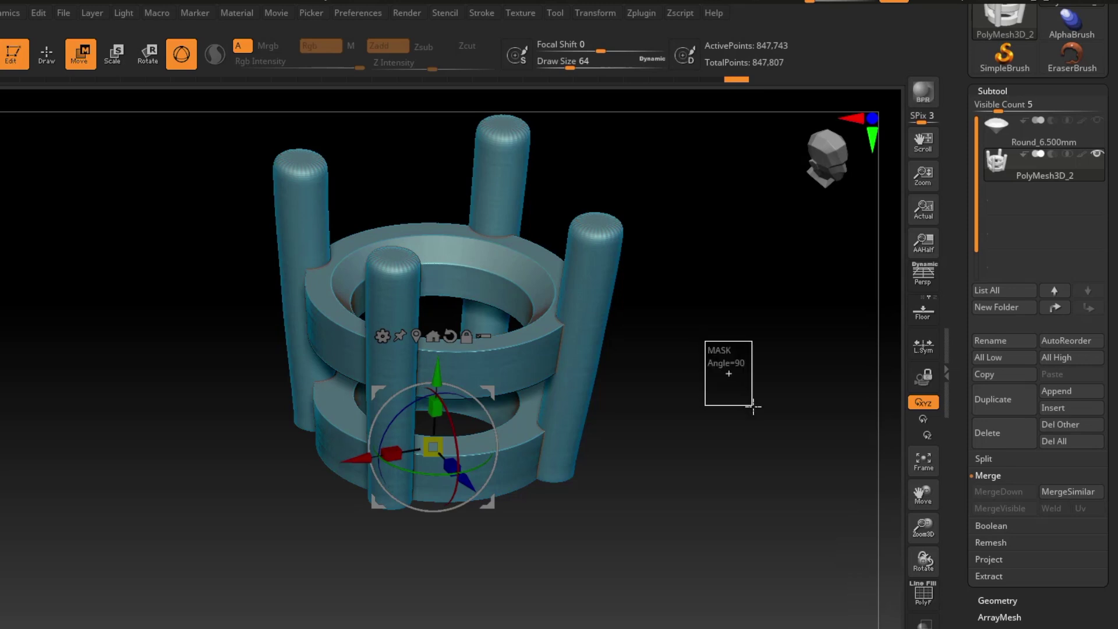
left_click_drag(692, 432, 692, 399)
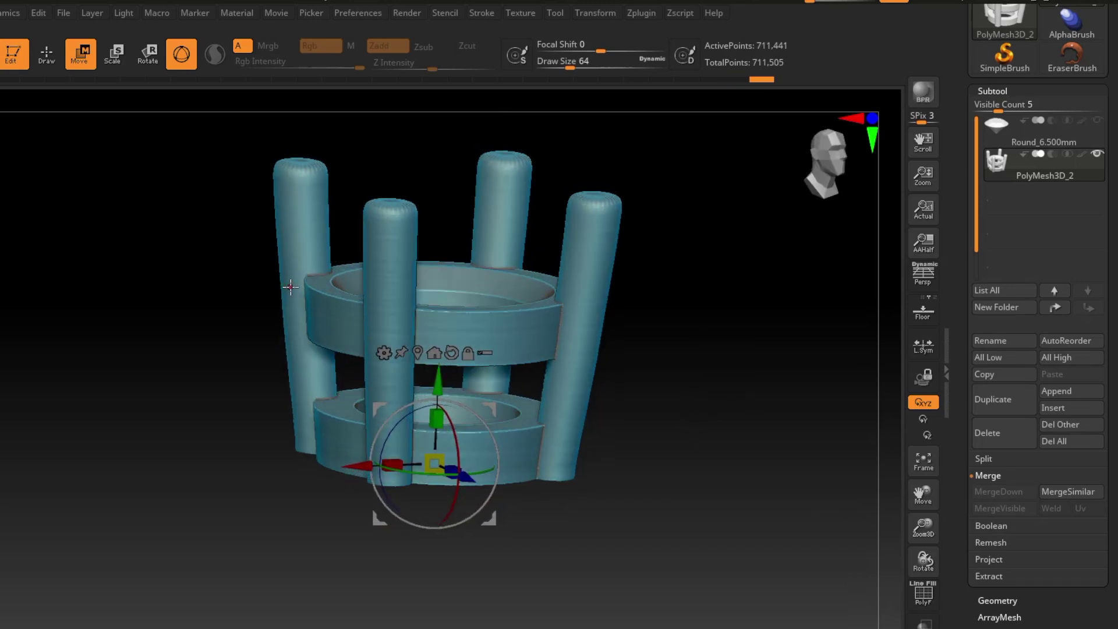
left_click(46, 55)
mouse_move(440, 355)
left_mouse_down("alt")
mouse_move(463, 418)
mouse_move(474, 425)
mouse_move(500, 410)
left_mouse_up("alt")
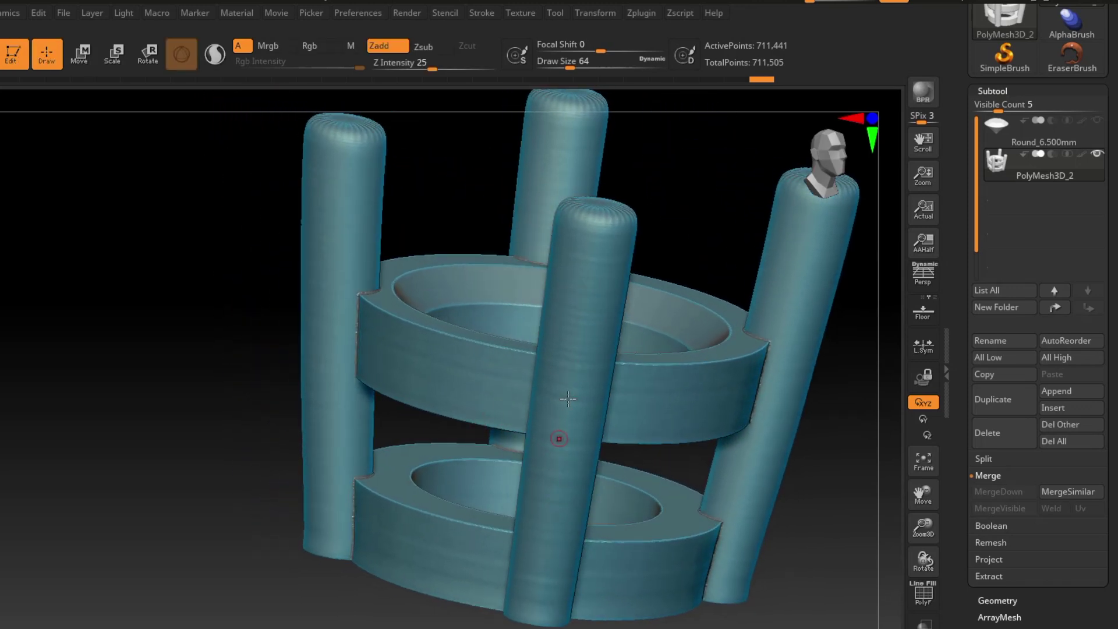
right_click_drag(603, 442, 545, 494)
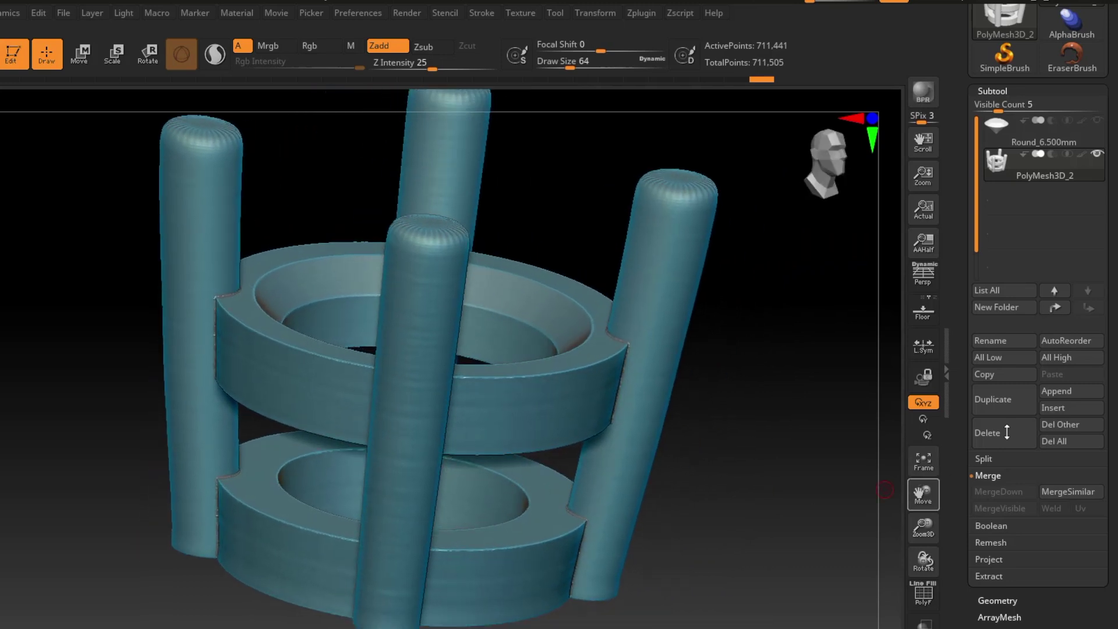
- Switch the Polish Crisp Edges deformation to its alternate mode and apply it to soften the setting's edges
scroll(1108, 377, "down", 8)
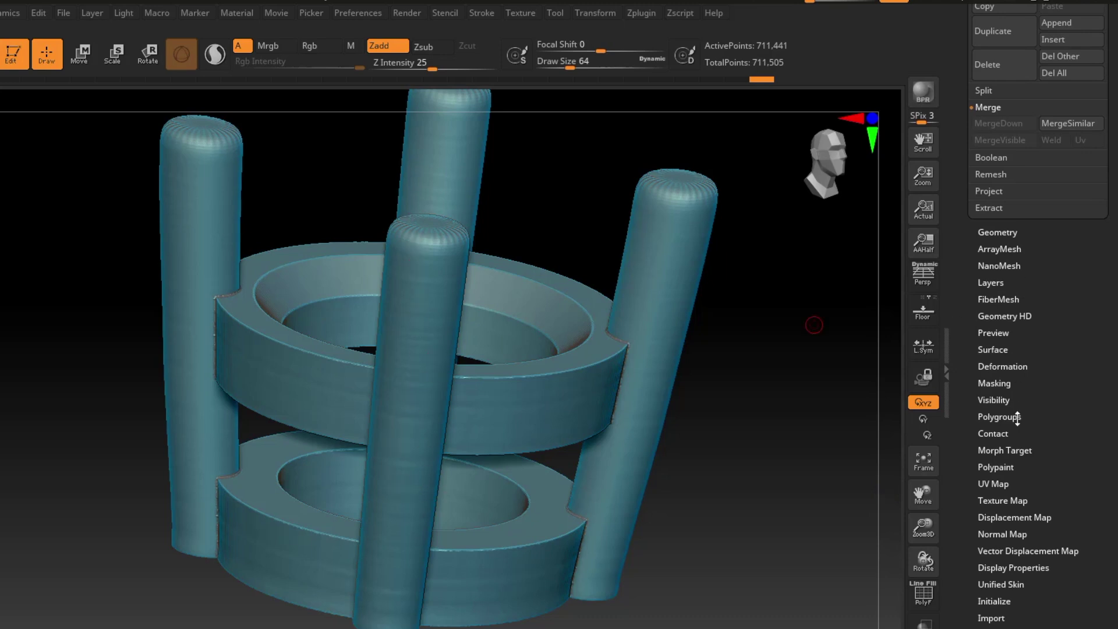
left_click(1013, 366)
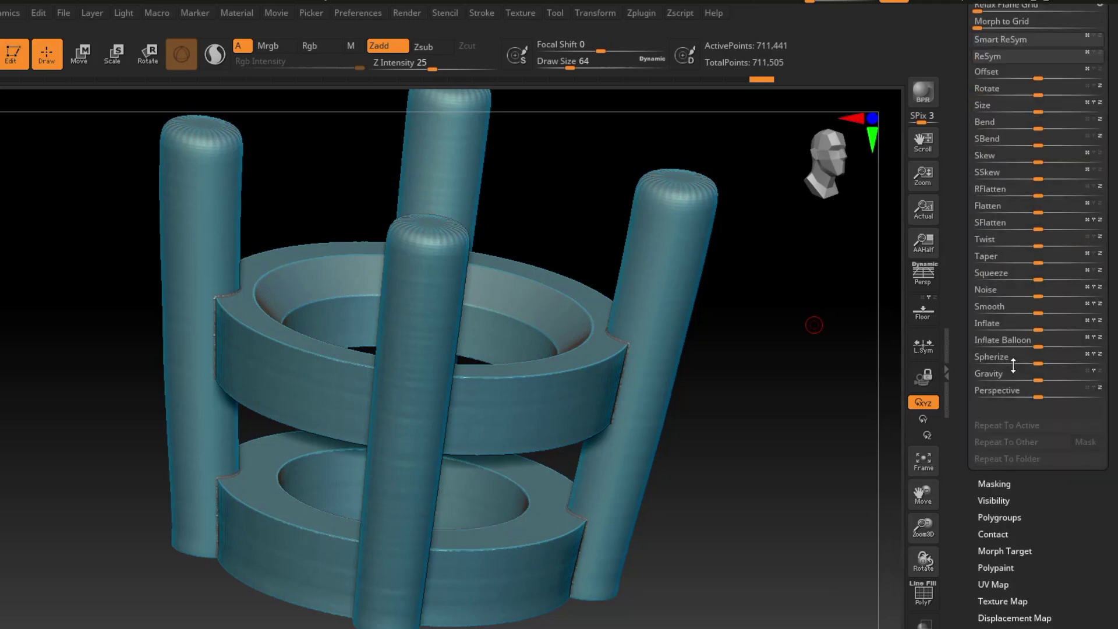
scroll(1116, 315, "up", 2)
scroll(1116, 314, "up", 5)
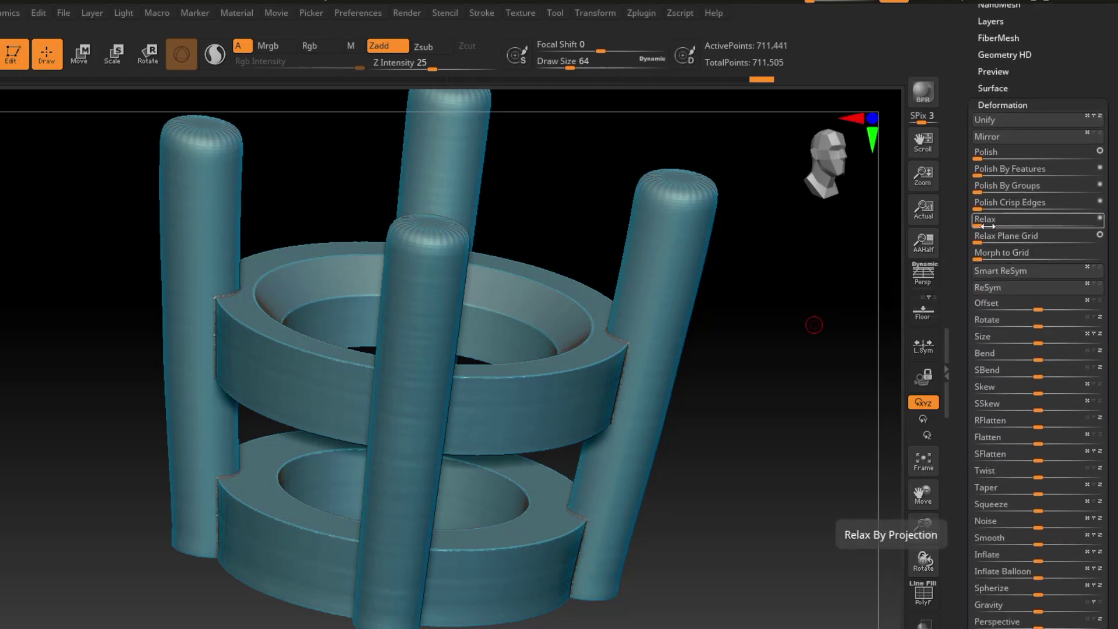
left_click(1100, 202)
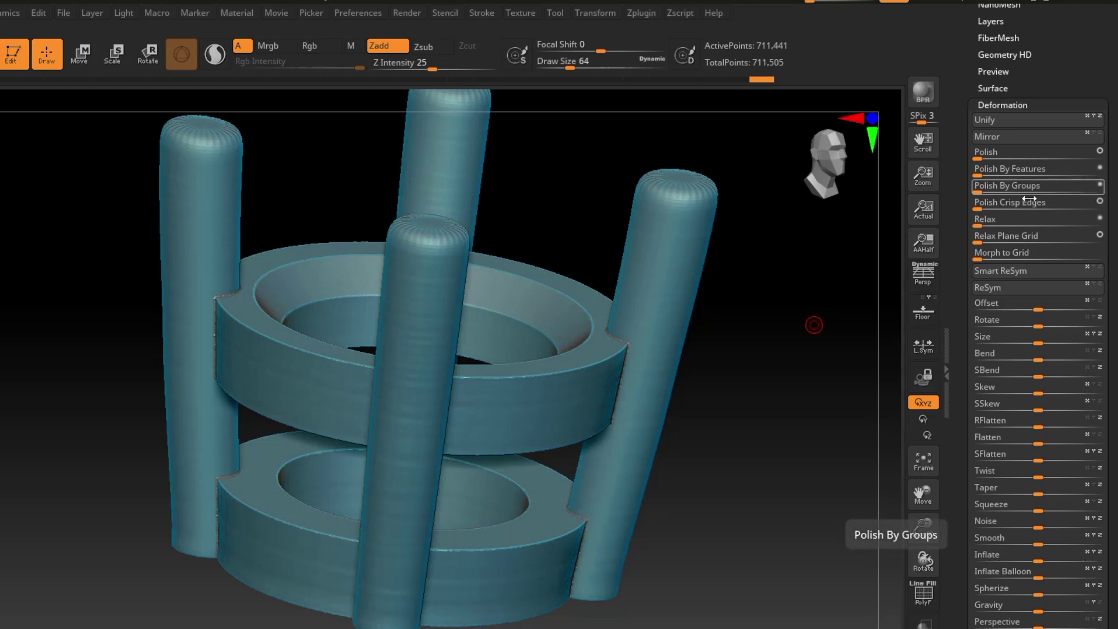
left_click(981, 208)
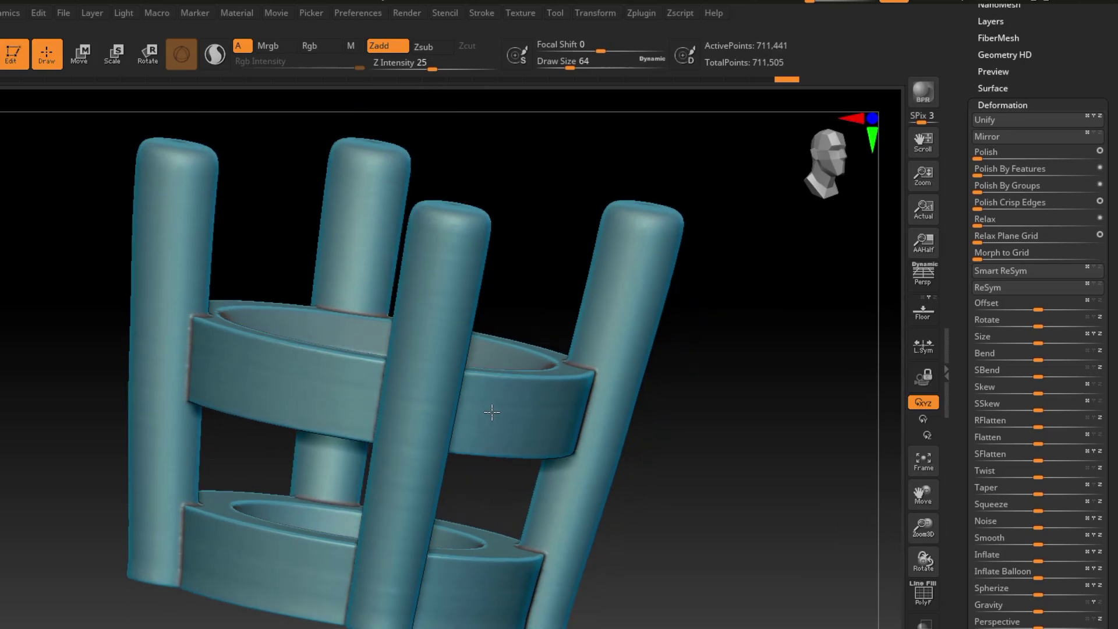
right_click_drag(493, 413, 479, 438)
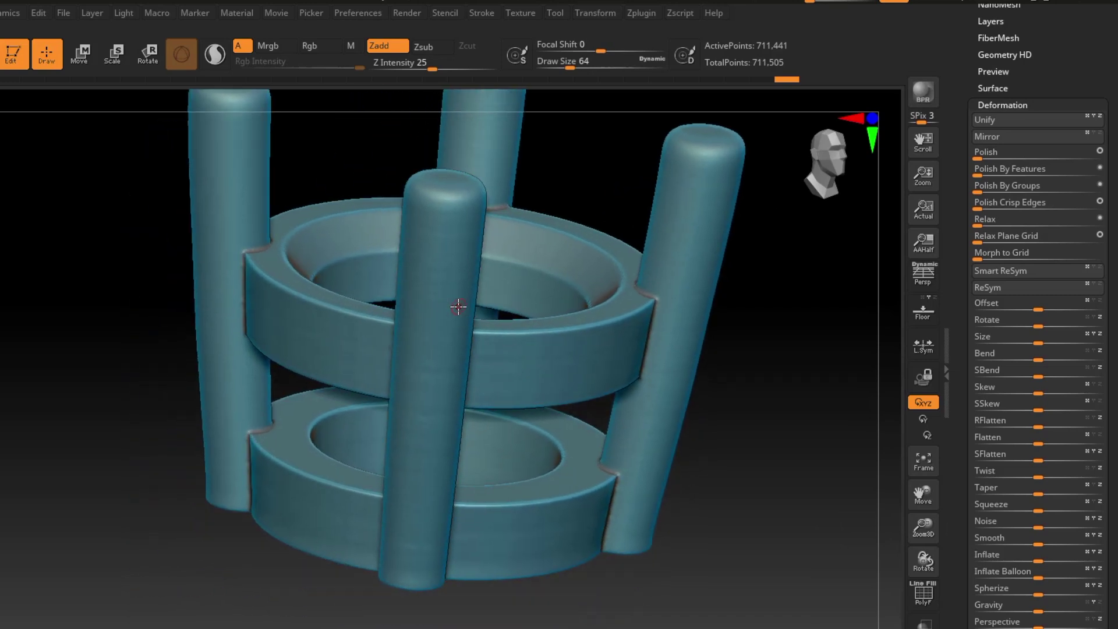
- Set the brush draw size to 372
key("s")
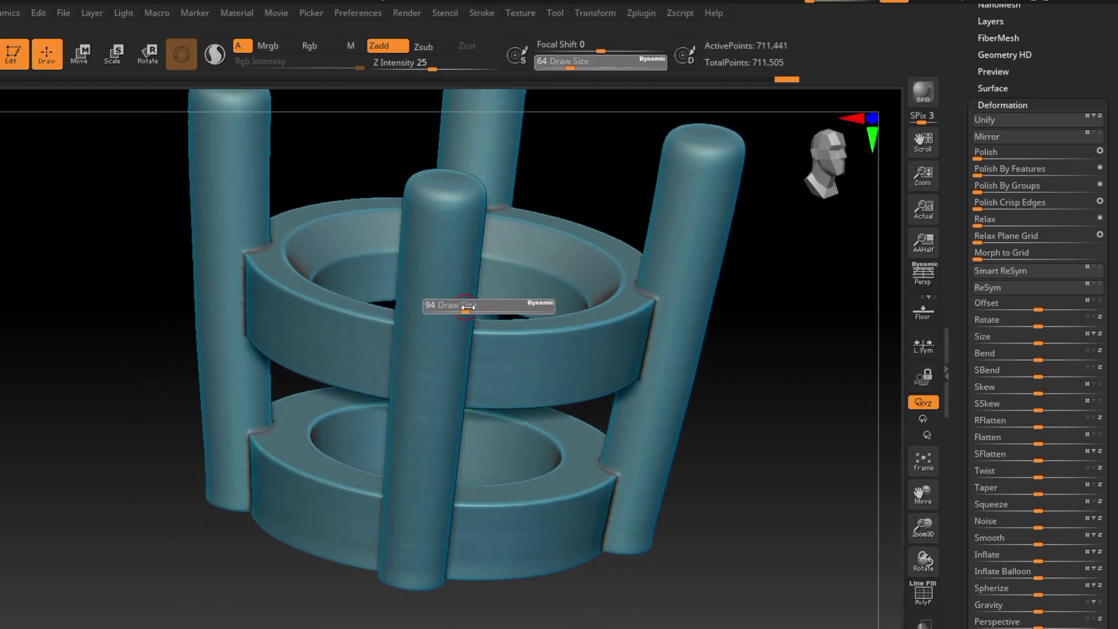
left_click_drag(467, 305, 502, 308)
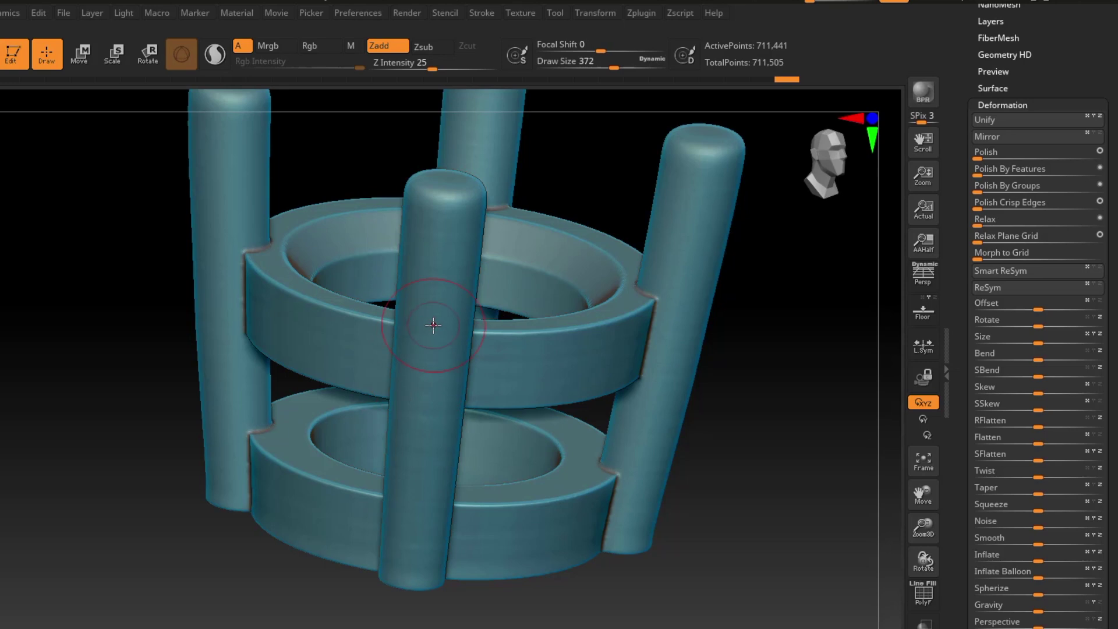
right_click_drag(492, 326, 502, 356)
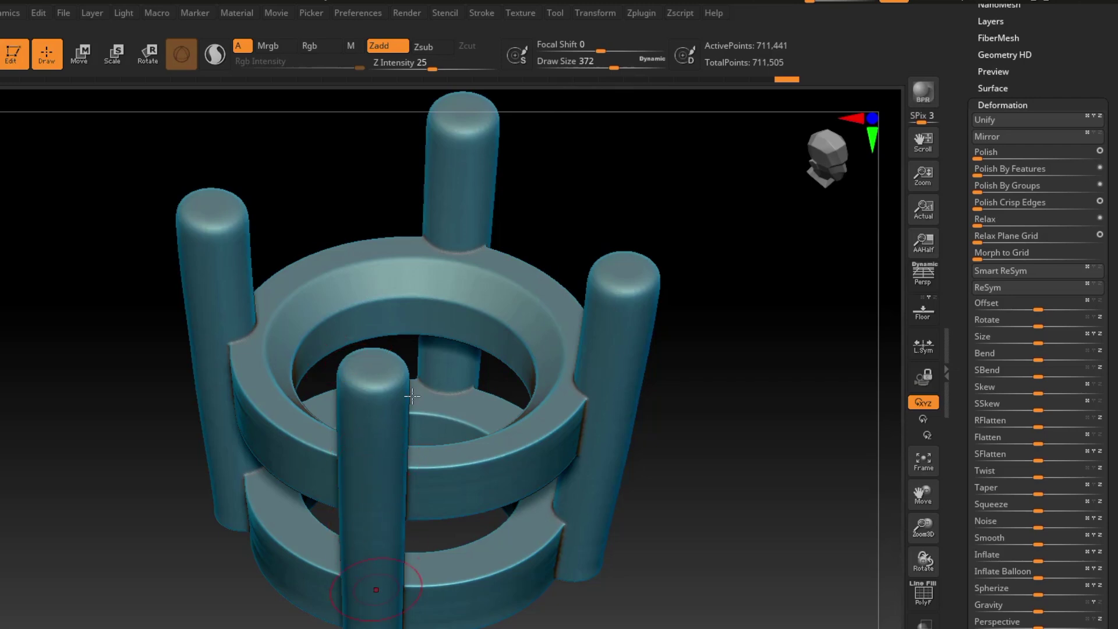
- Activate radial symmetry around the Y axis, with X symmetry turned off
left_click(605, 14)
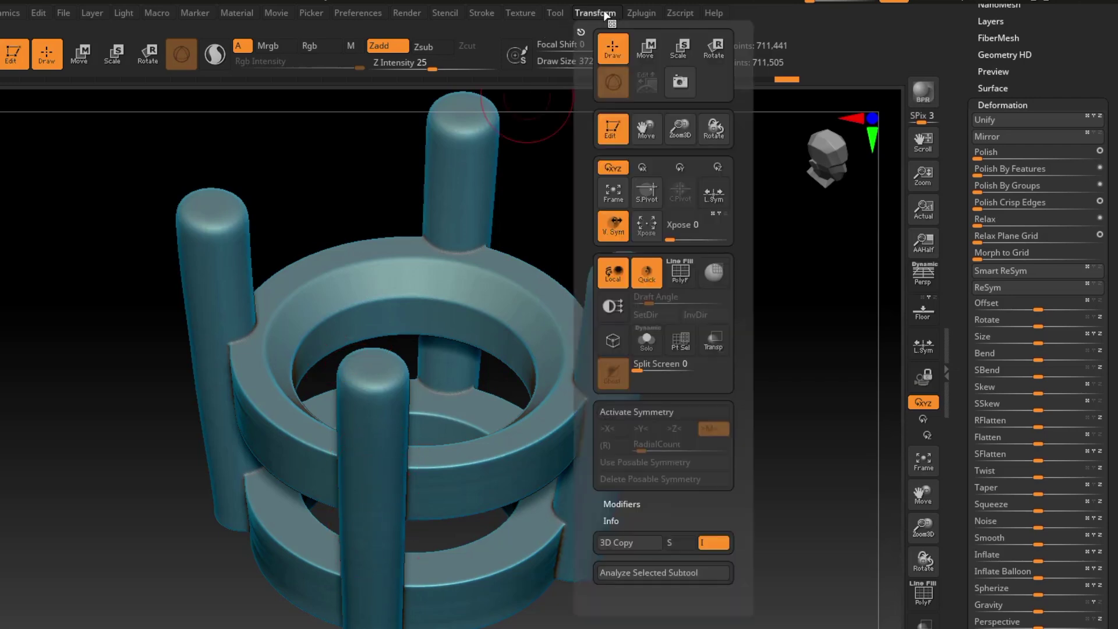
left_click(658, 411)
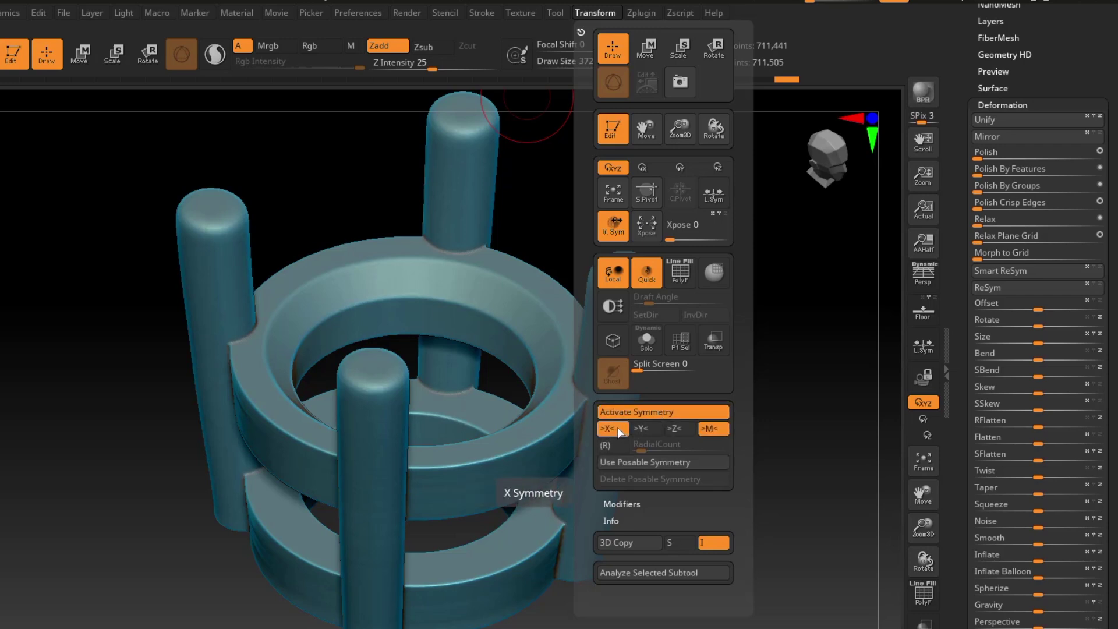
left_click(617, 431)
left_click(647, 429)
left_click(611, 446)
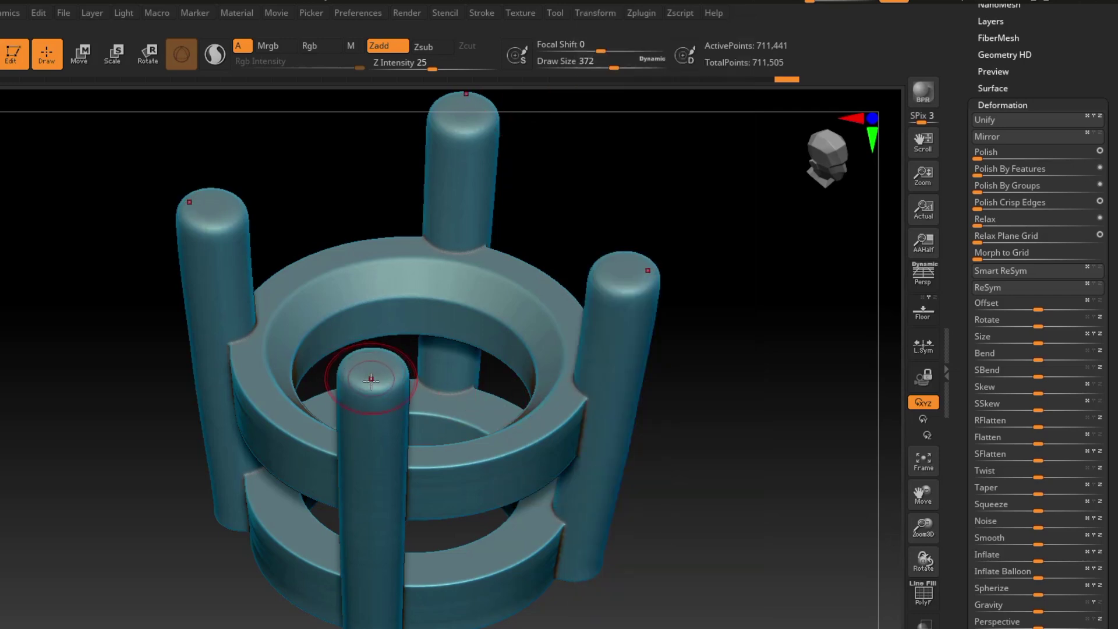
- Smooth the surface of the prongs with the Smooth brush under radial symmetry
mouse_move(399, 462)
right_mouse_down()
mouse_move(419, 459)
mouse_move(422, 300)
right_mouse_up()
key("ctrl+shift")
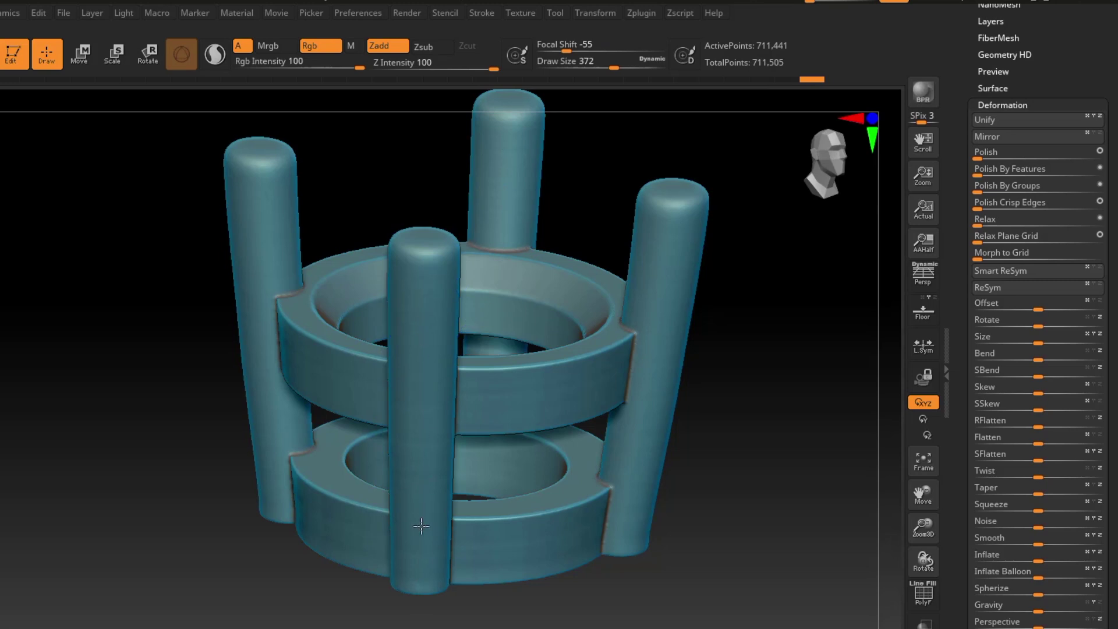
mouse_move(609, 460)
right_mouse_down()
mouse_move(569, 467)
mouse_move(604, 507)
mouse_move(580, 489)
mouse_move(579, 439)
mouse_move(581, 490)
mouse_move(576, 462)
mouse_move(579, 483)
mouse_move(545, 492)
mouse_move(538, 456)
mouse_move(524, 469)
right_mouse_up()
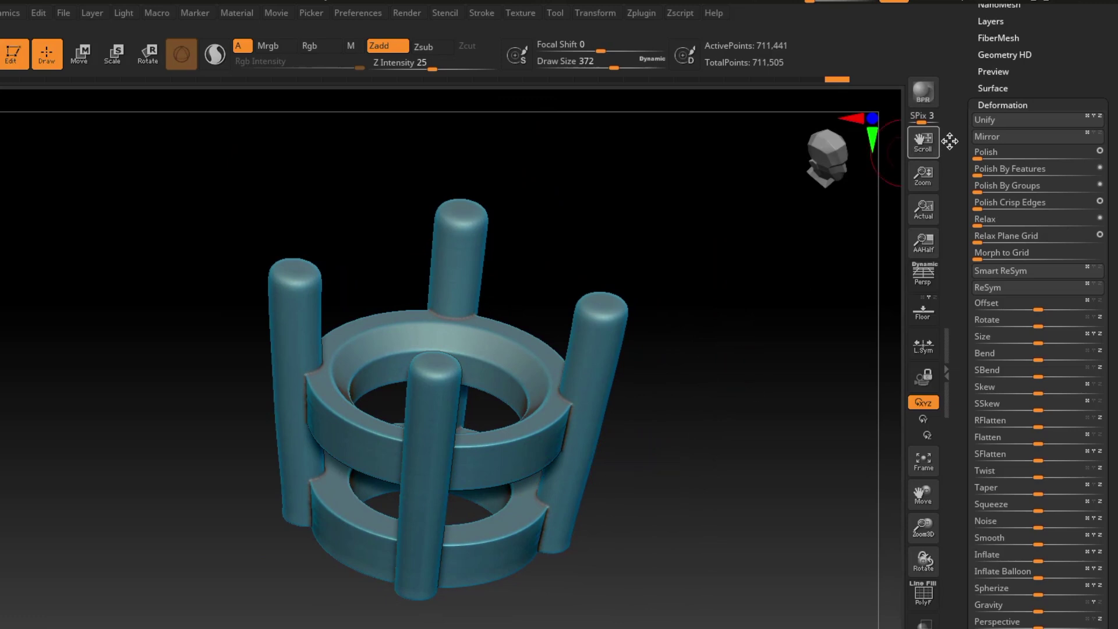
- Retopologize the whole setting with ZRemesher at a Target Polygons Count of 5, with Adapt enabled
left_click(1003, 105)
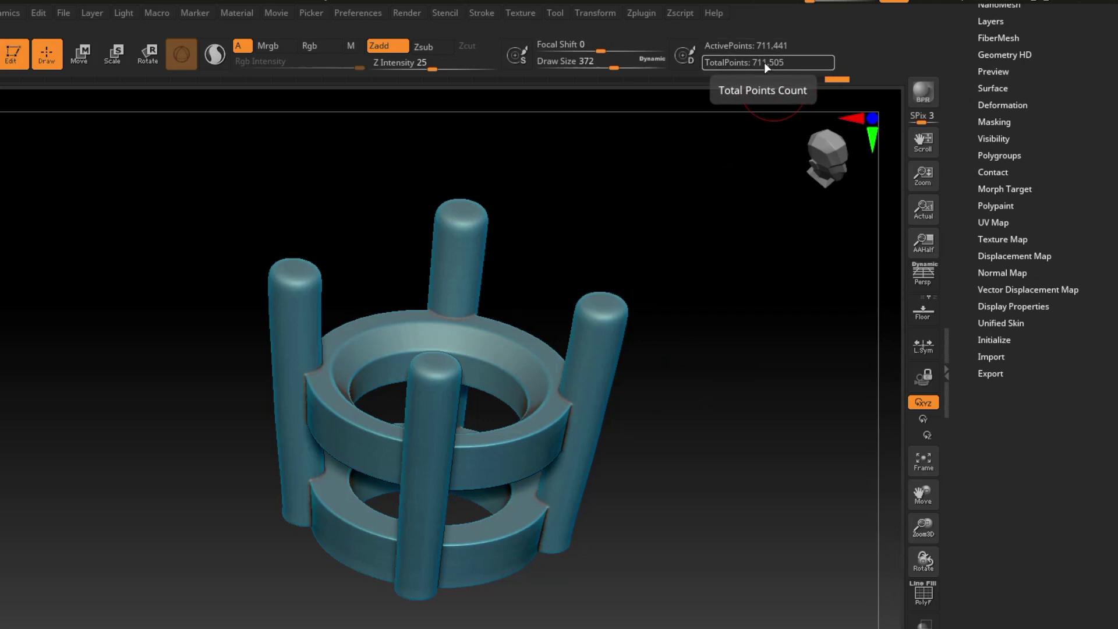
mouse_move(492, 443)
right_mouse_down()
mouse_move(502, 419)
mouse_move(489, 464)
mouse_move(498, 442)
right_mouse_up()
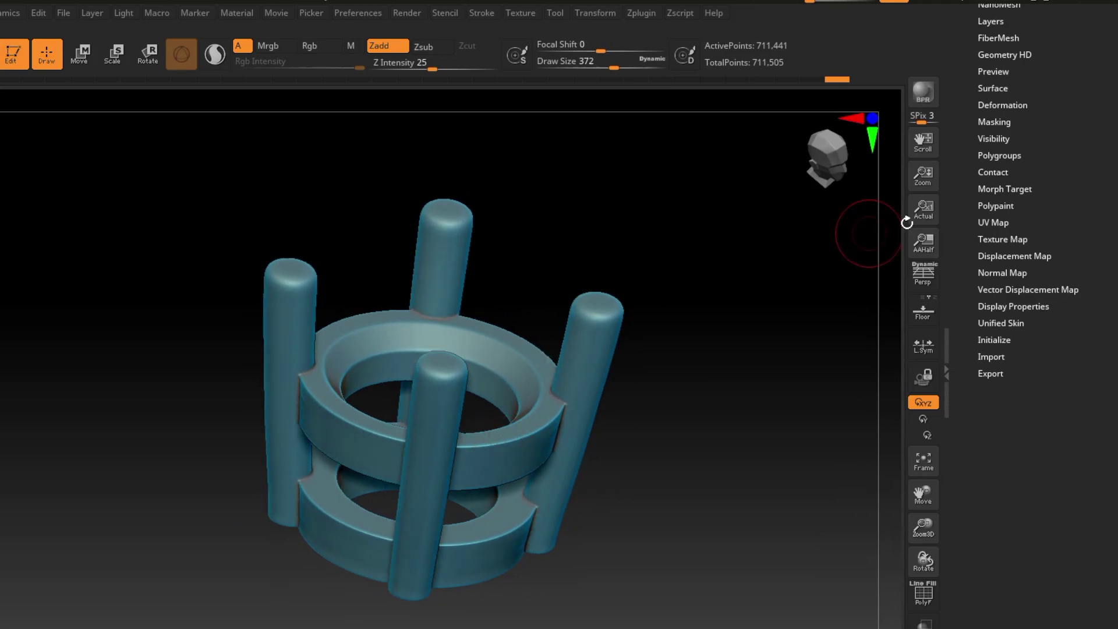
left_click_drag(989, 220, 1013, 337)
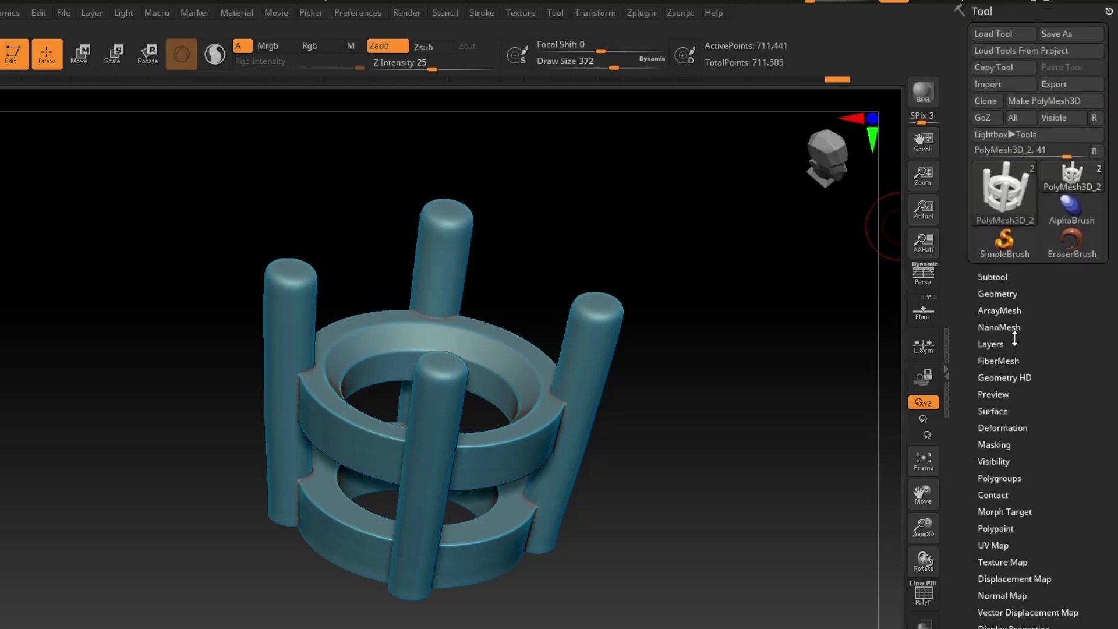
mouse_move(451, 478)
right_mouse_down()
mouse_move(447, 421)
mouse_move(446, 489)
right_mouse_up()
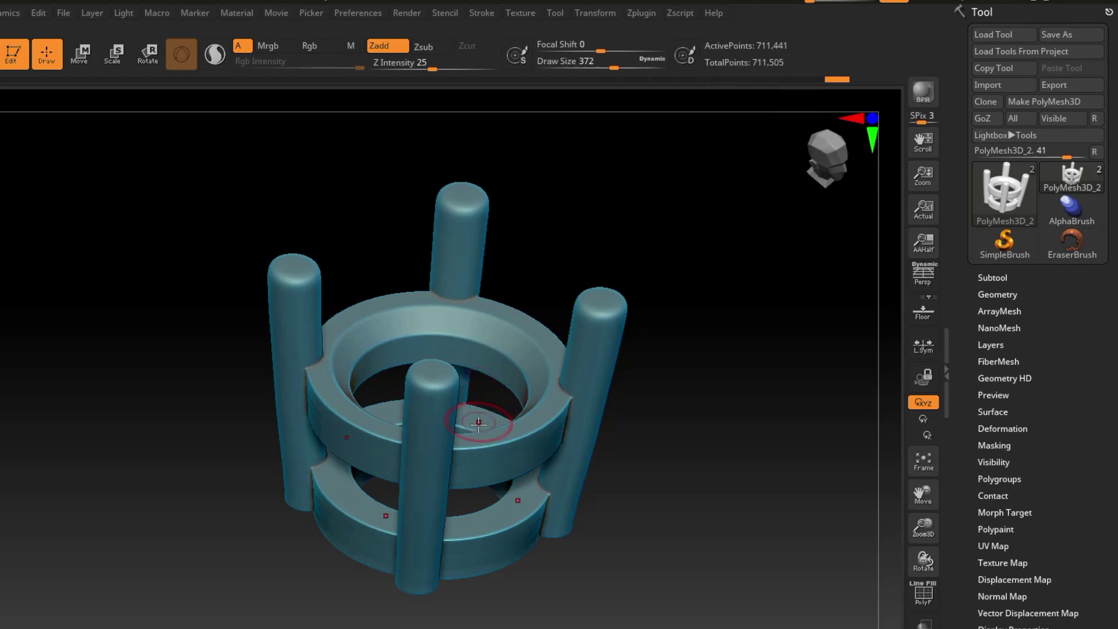
mouse_move(480, 420)
right_mouse_down()
mouse_move(494, 487)
mouse_move(500, 435)
mouse_move(489, 420)
mouse_move(474, 429)
mouse_move(499, 474)
mouse_move(644, 449)
right_mouse_up()
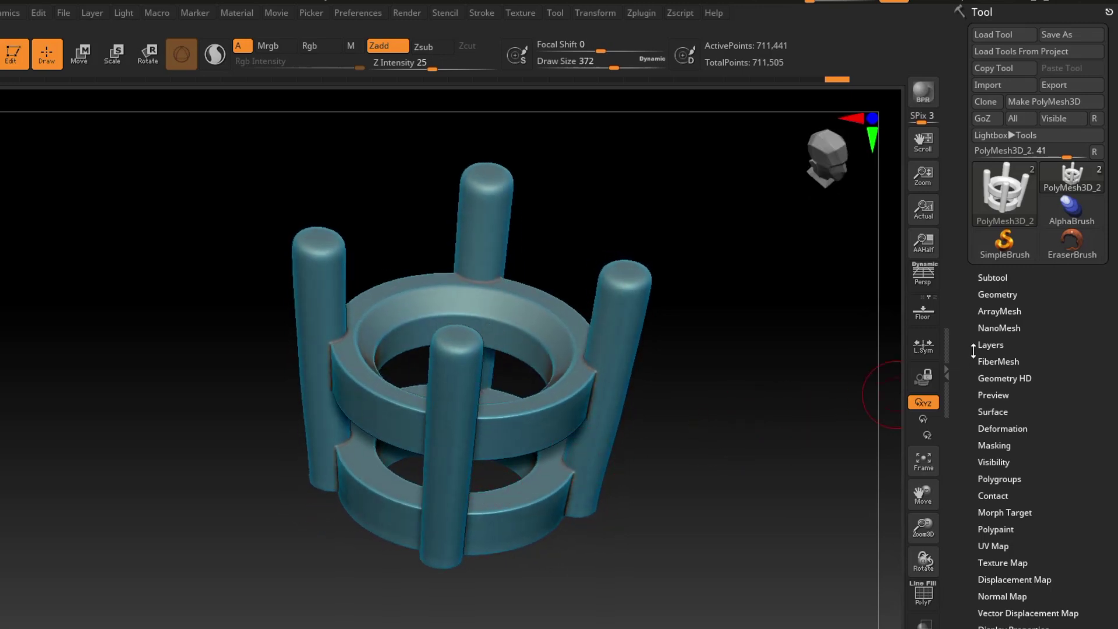
left_click(1002, 294)
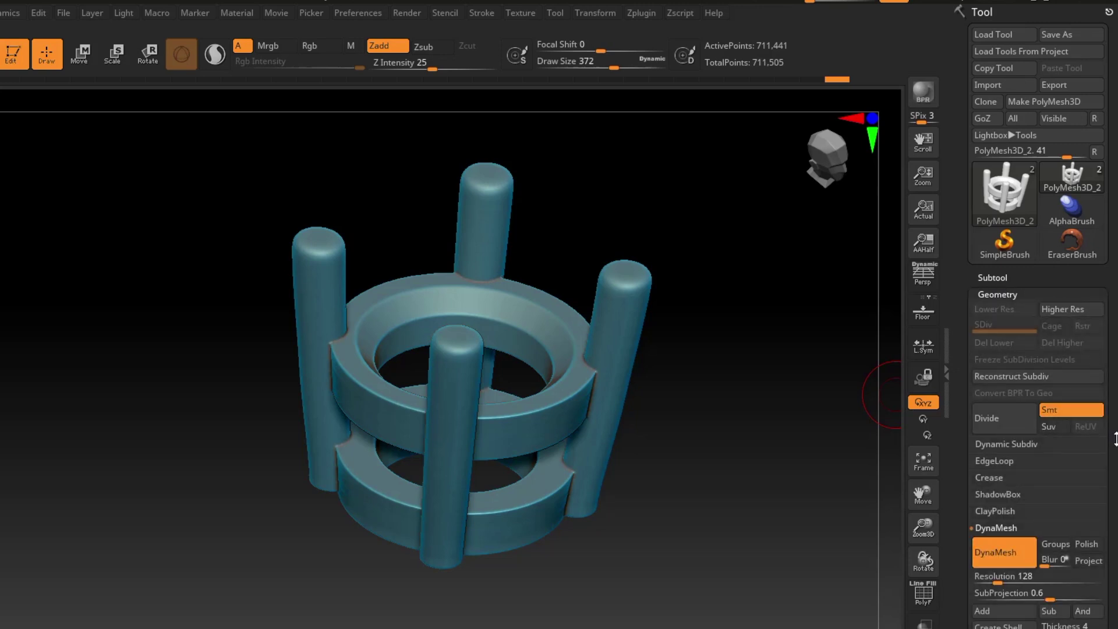
left_click_drag(1115, 439, 1103, 341)
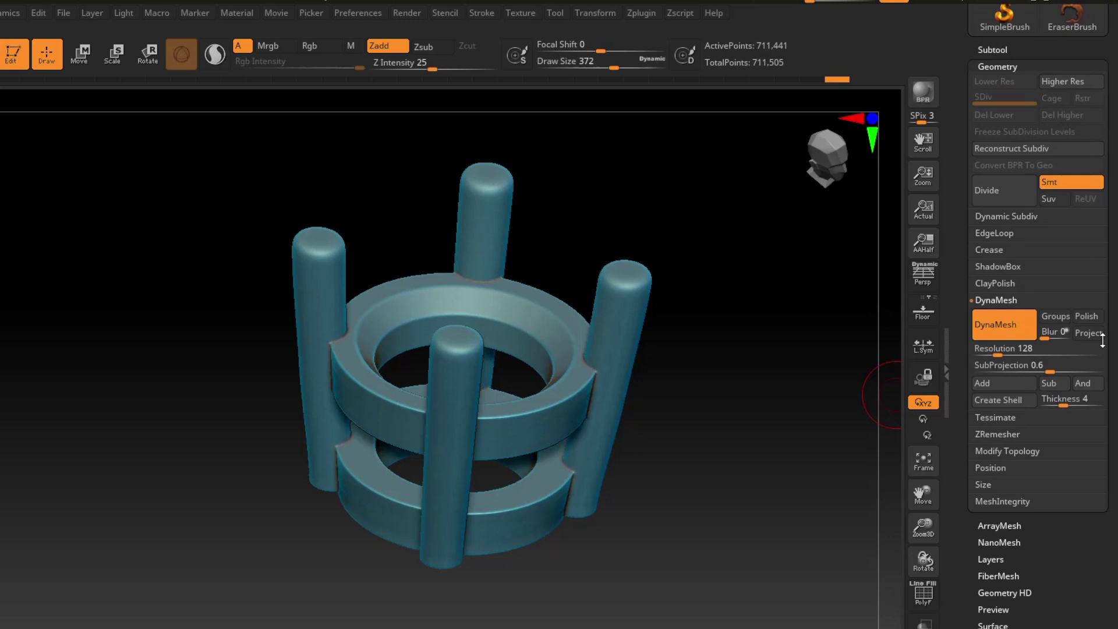
left_click(998, 435)
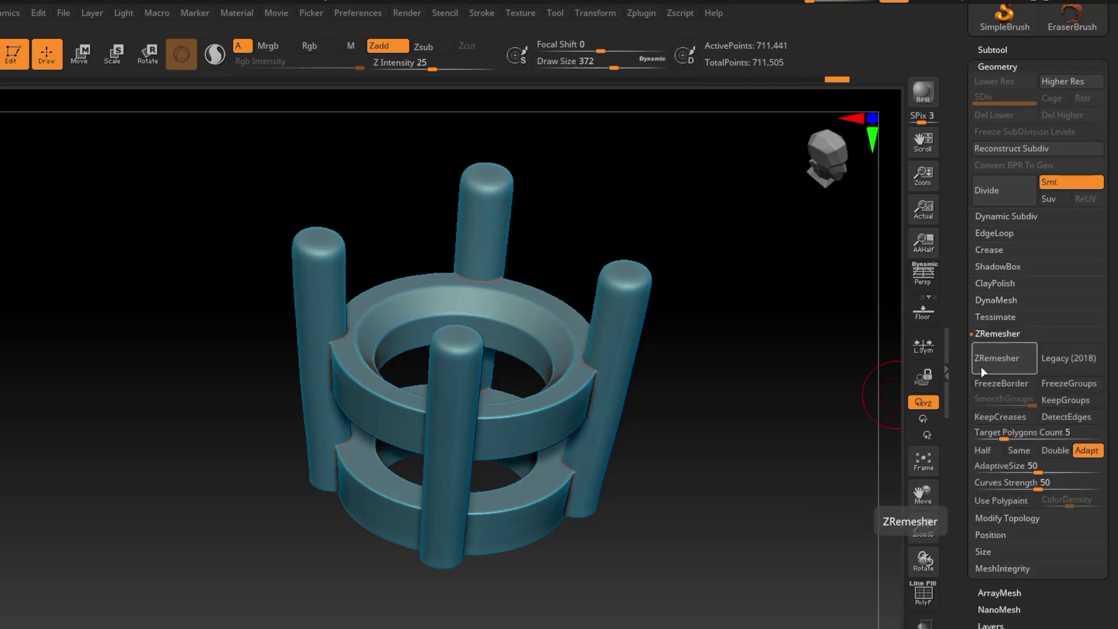
left_click_drag(647, 447, 617, 457, "alt")
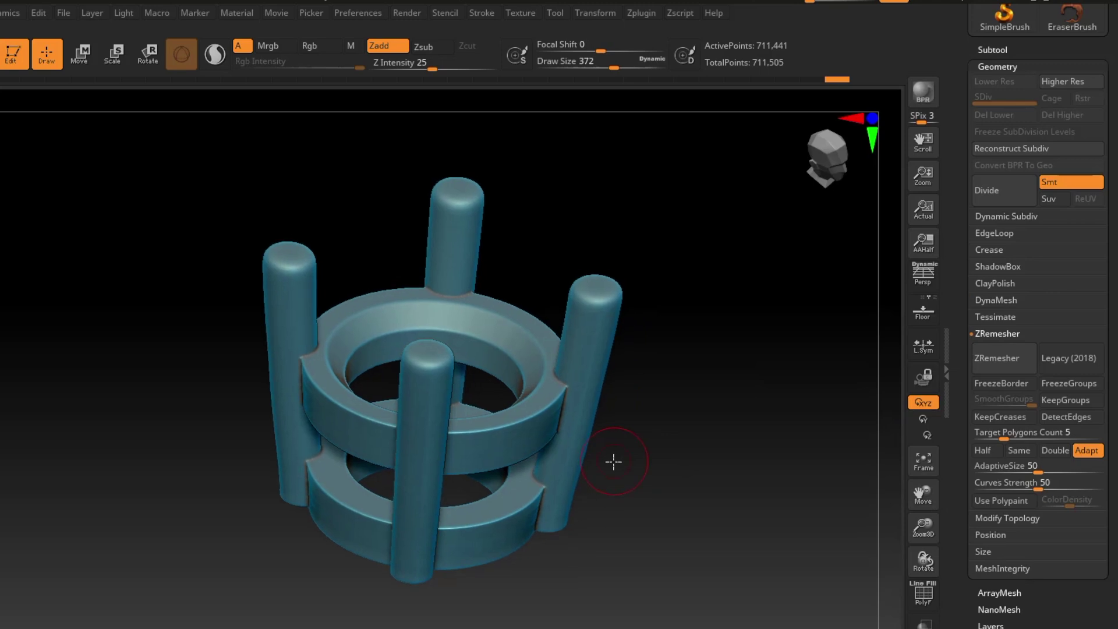
left_click(597, 293)
left_click(1015, 363)
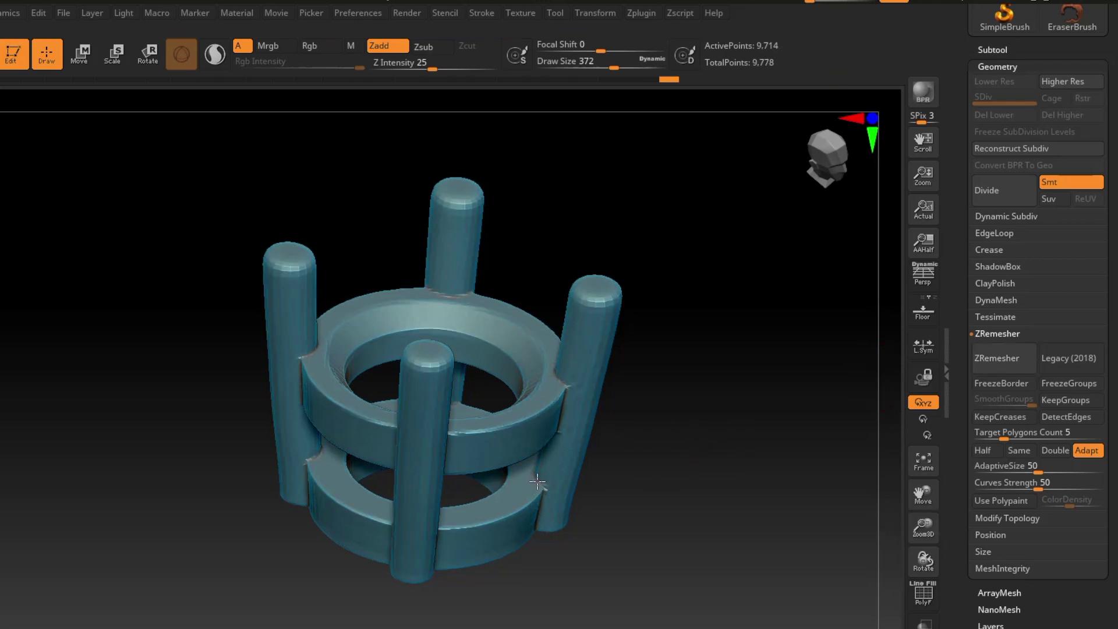
mouse_move(537, 481)
right_mouse_down()
mouse_move(537, 439)
mouse_move(526, 447)
mouse_move(559, 483)
mouse_move(586, 407)
mouse_move(537, 462)
right_mouse_up()
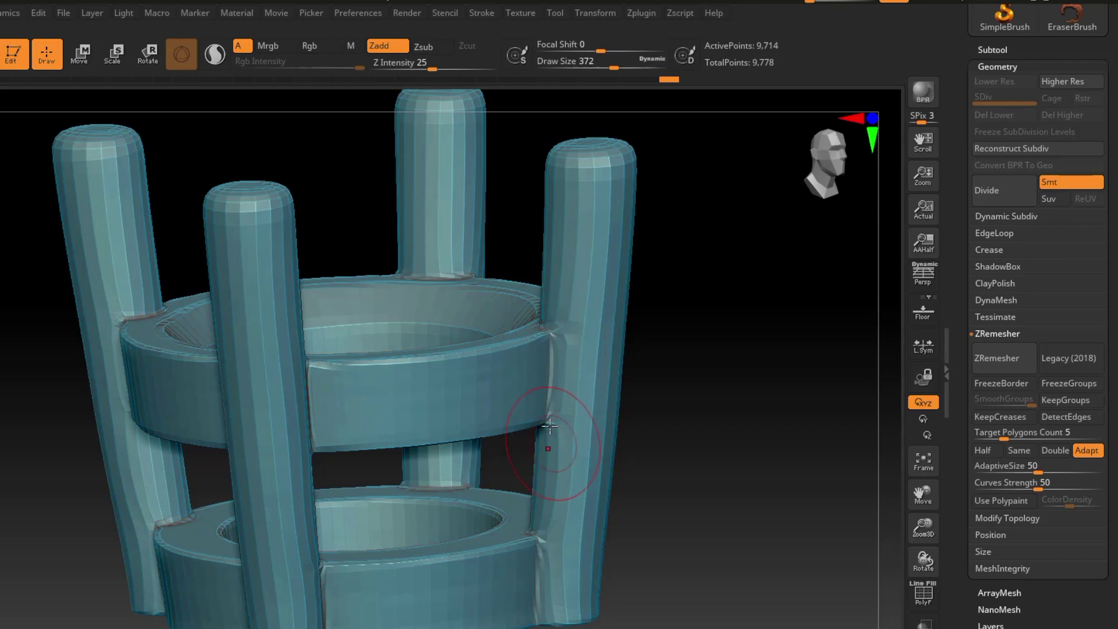
- Undo the last ZRemesher pass and retopologize the whole setting at a Target Polygons Count of 15
mouse_move(436, 399)
right_mouse_down()
mouse_move(464, 407)
mouse_move(449, 407)
mouse_move(445, 435)
mouse_move(452, 387)
mouse_move(601, 424)
right_mouse_up()
key("shift+d")
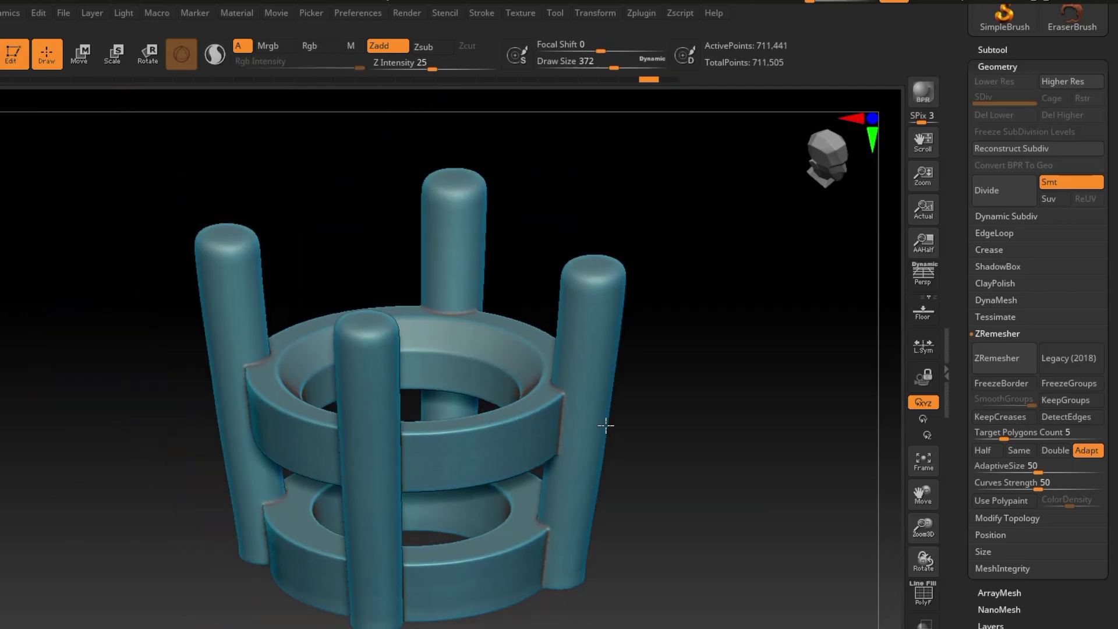
right_click_drag(532, 453, 542, 448)
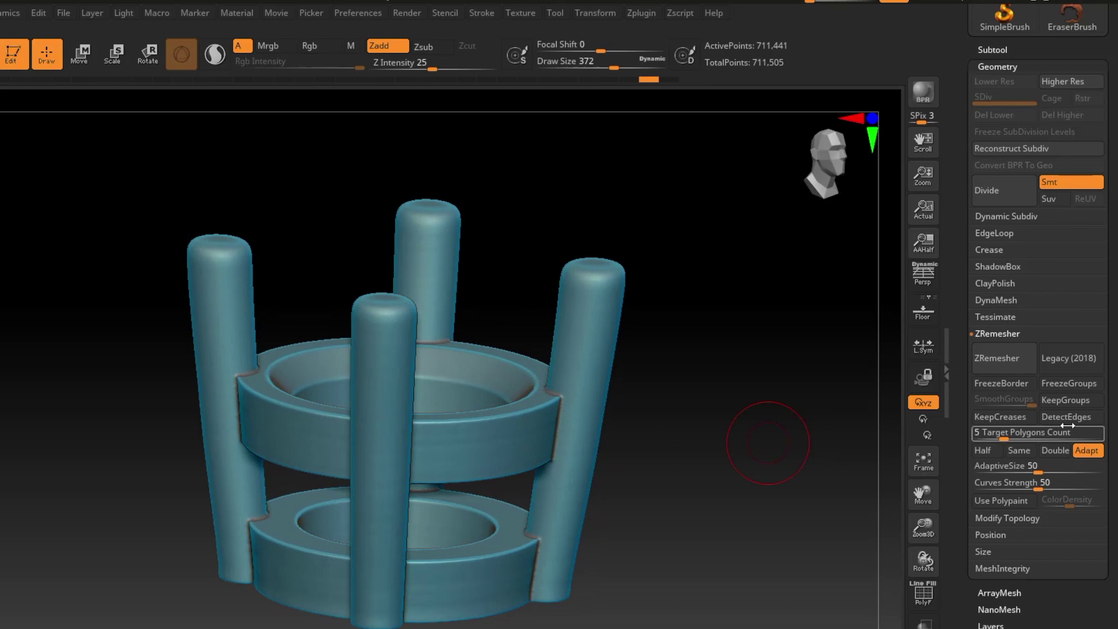
left_click(977, 436)
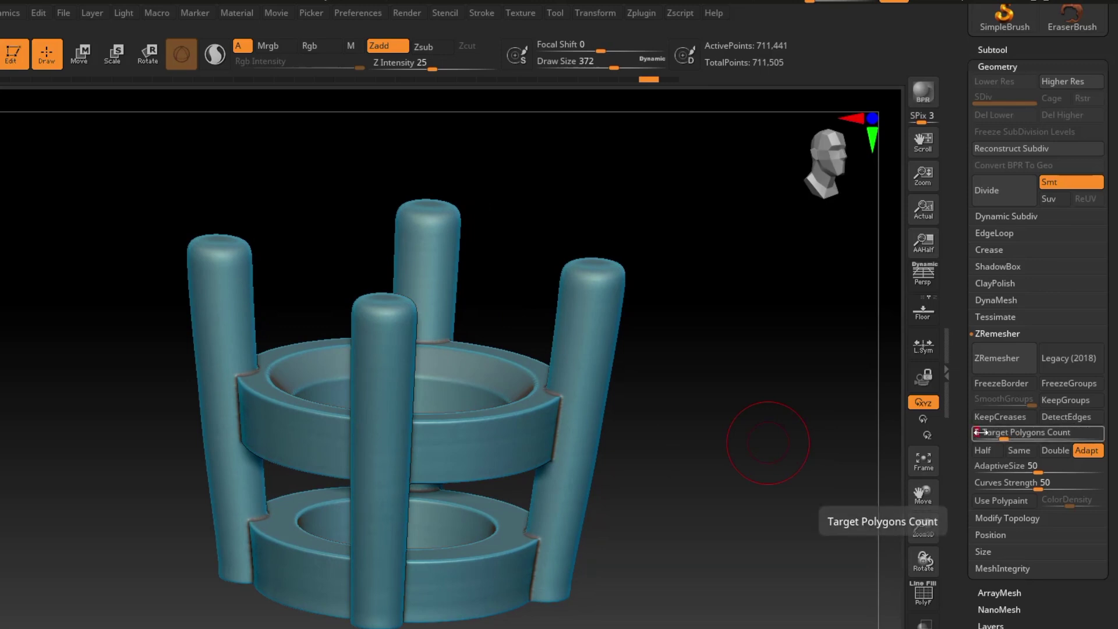
left_click_drag(980, 432, 982, 432)
key("Return")
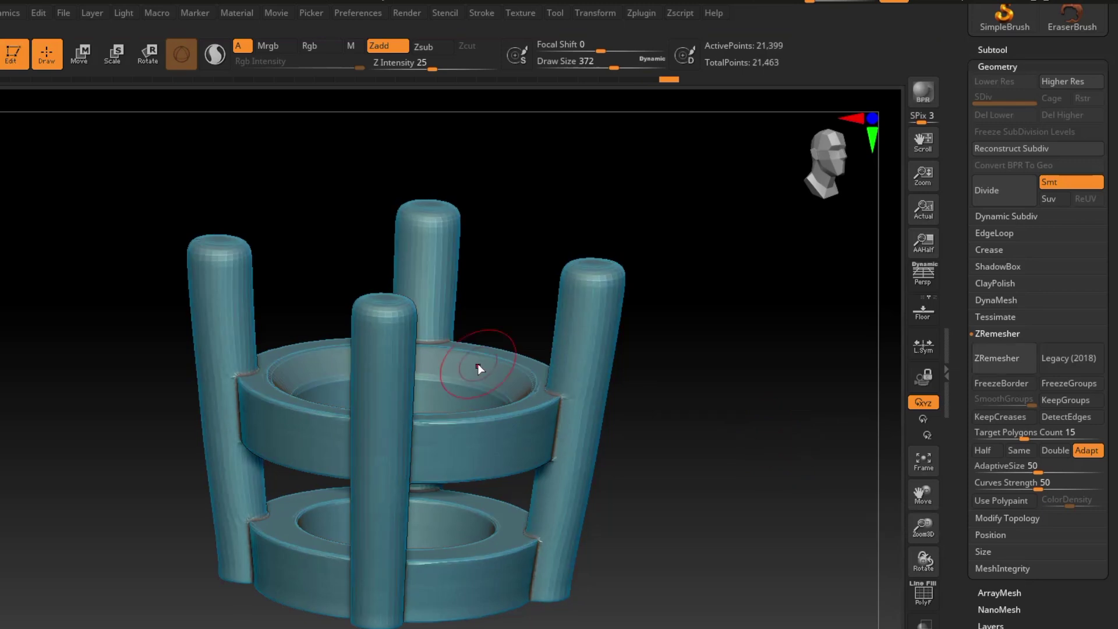
- Examine the remeshed prongs and rings from several angles and check the mesh's active points count
right_click_drag(434, 402, 461, 398)
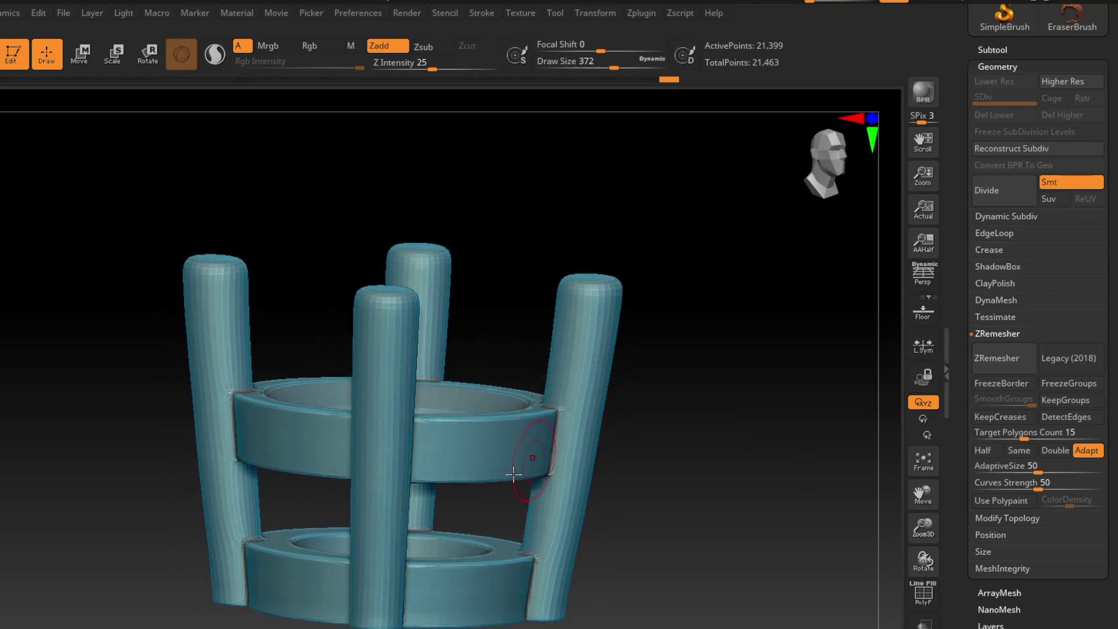
mouse_move(511, 470)
right_mouse_down()
mouse_move(505, 511)
mouse_move(506, 479)
mouse_move(556, 476)
right_mouse_up()
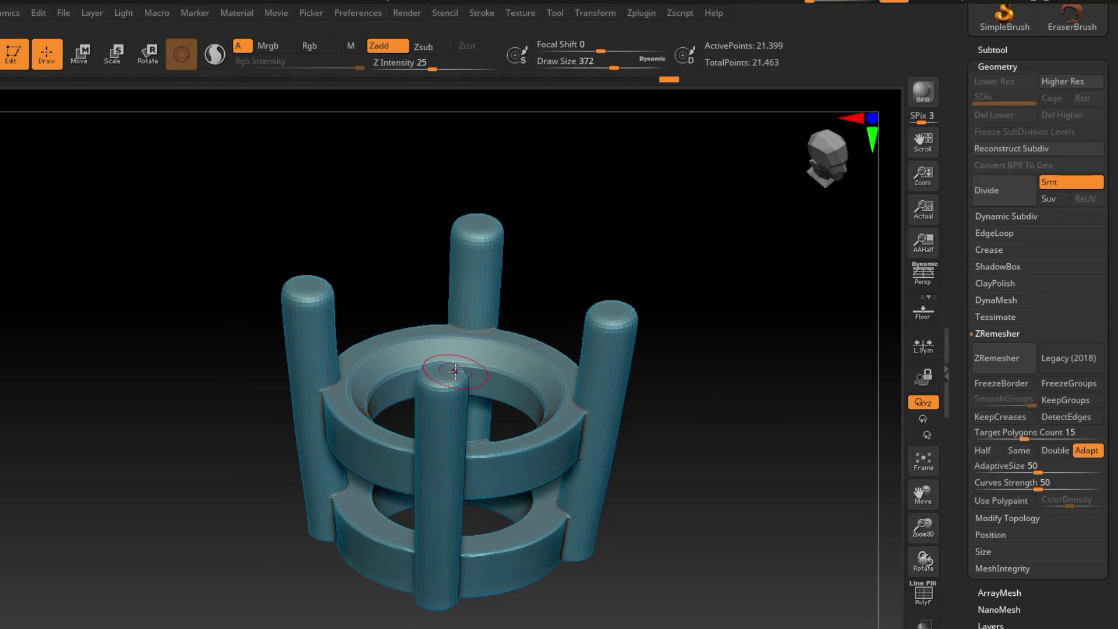
left_click_drag(452, 456, 466, 422)
right_click_drag(466, 422, 466, 496)
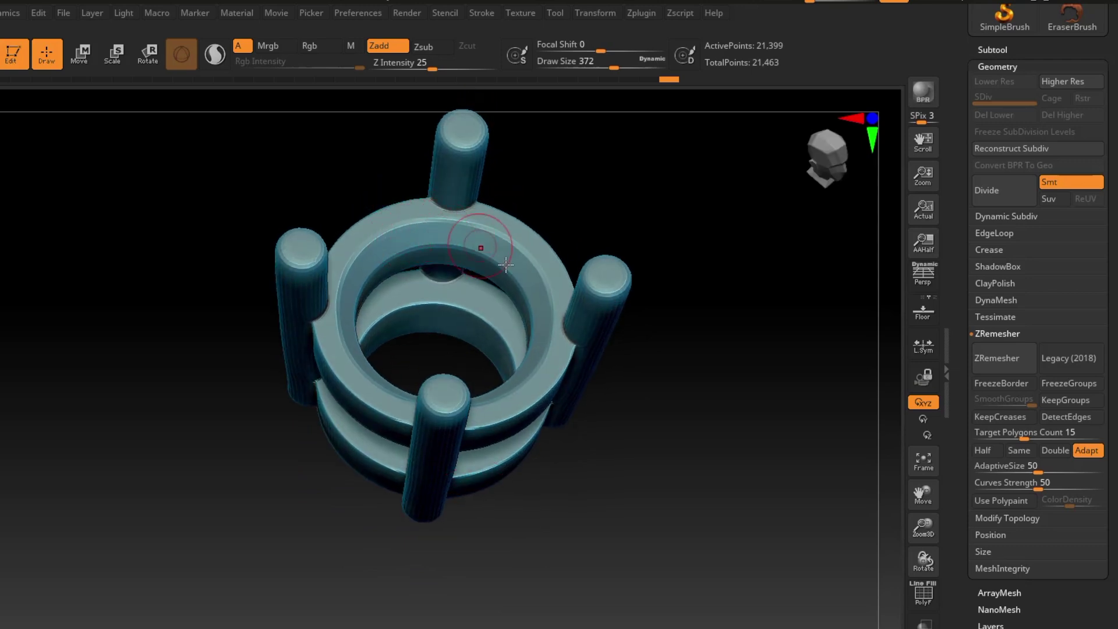
right_click_drag(491, 419, 494, 343)
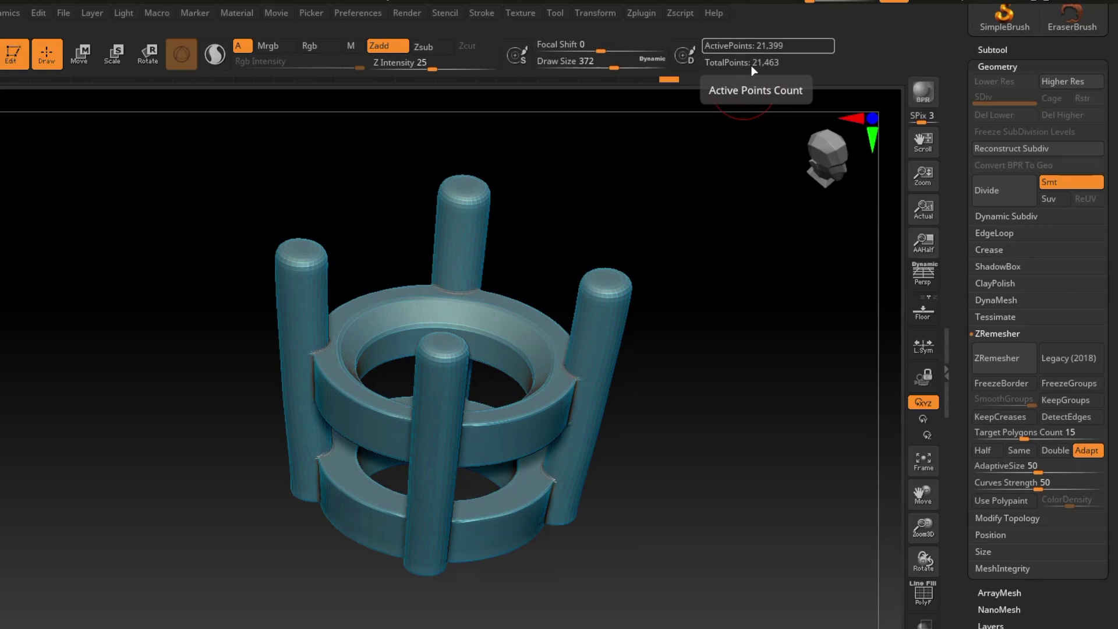
right_click_drag(336, 261, 521, 487)
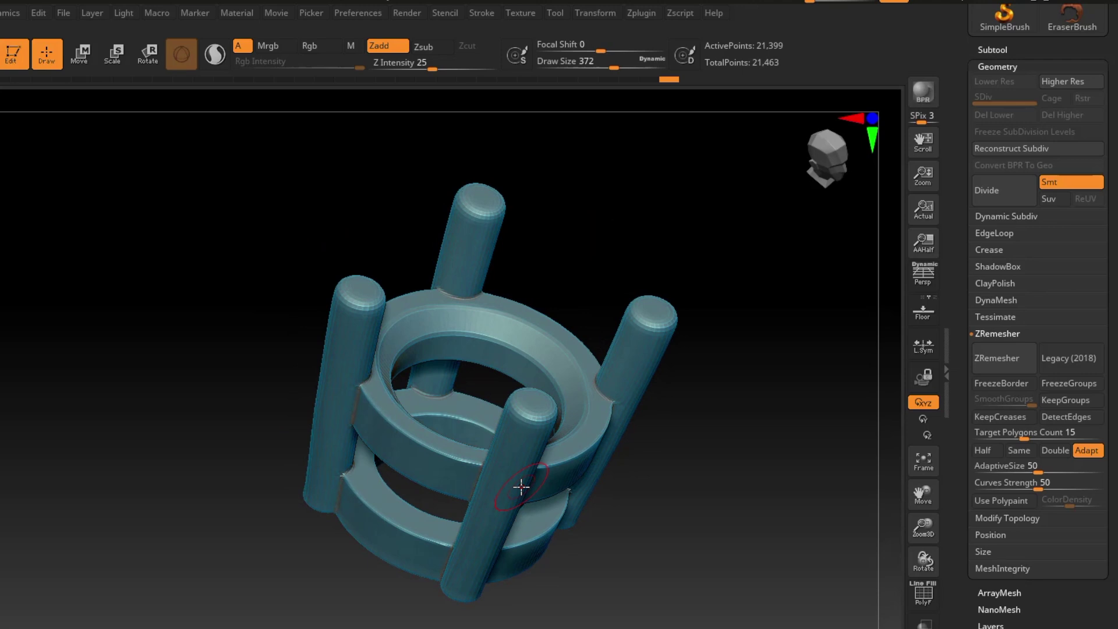
right_click_drag(556, 470, 618, 440)
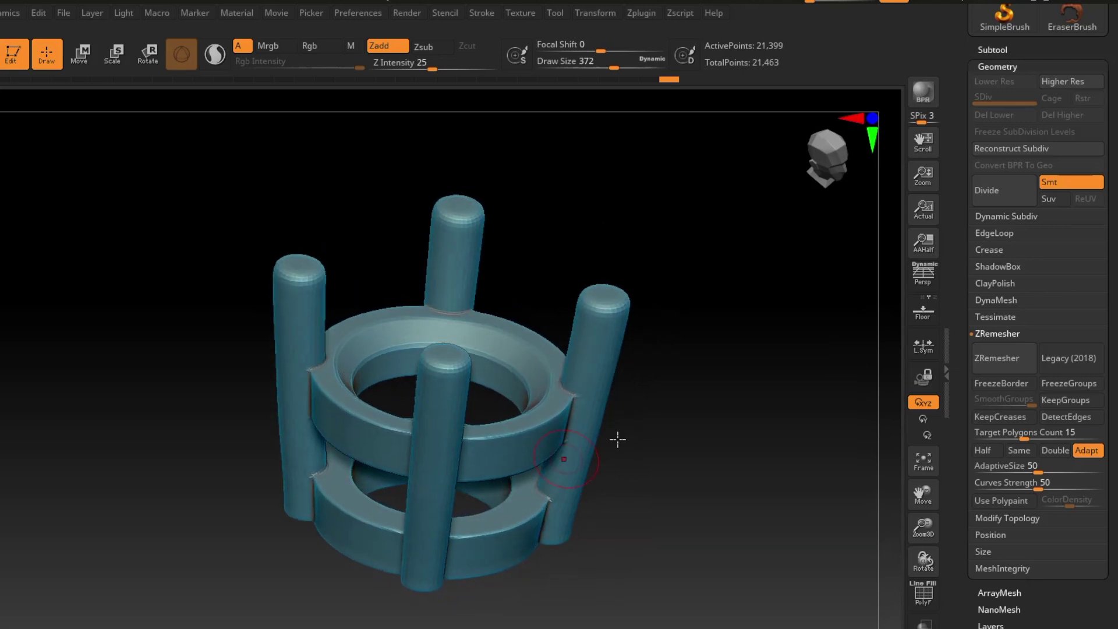
- Divide the setting's mesh twice with Smt enabled and inspect the joints between the prongs and rings
left_click(1004, 191)
left_click(1004, 191)
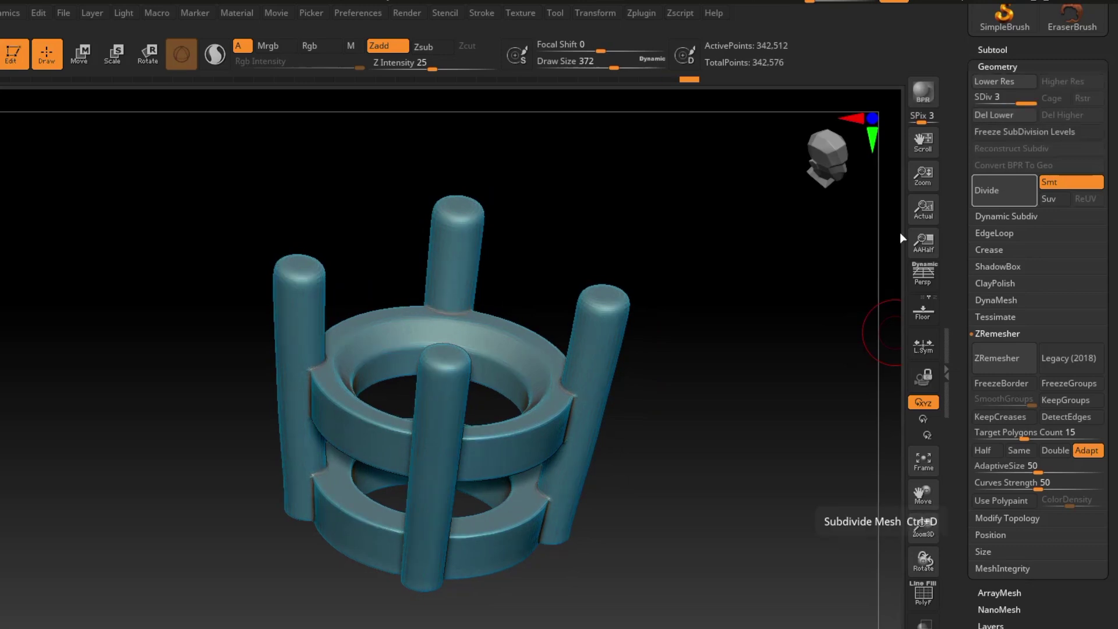
right_click_drag(629, 512, 563, 475)
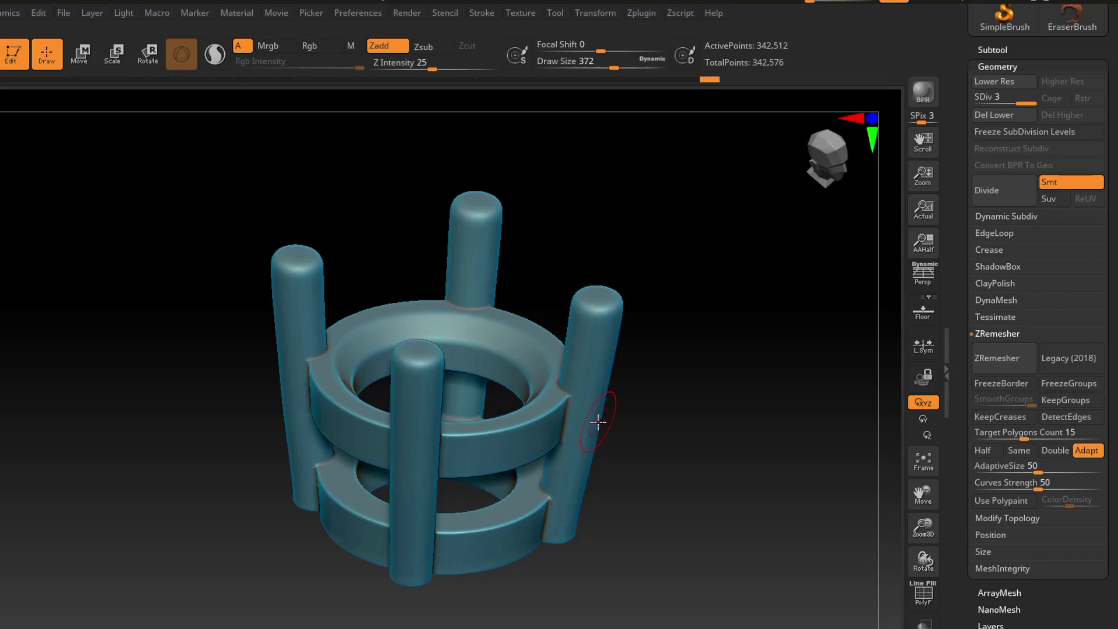
mouse_move(584, 393)
right_mouse_down()
mouse_move(577, 420)
mouse_move(611, 506)
mouse_move(586, 457)
mouse_move(564, 445)
mouse_move(599, 470)
right_mouse_up()
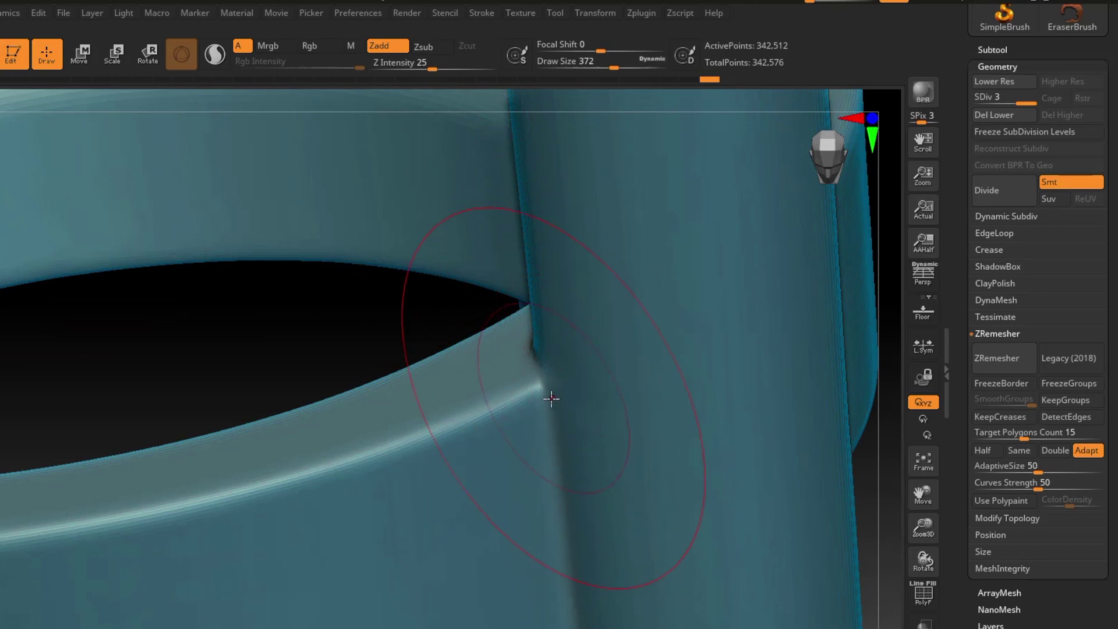
mouse_move(549, 392)
right_mouse_down("alt")
mouse_move(536, 225)
mouse_move(530, 340)
mouse_move(548, 384)
mouse_move(565, 376)
right_mouse_up("alt")
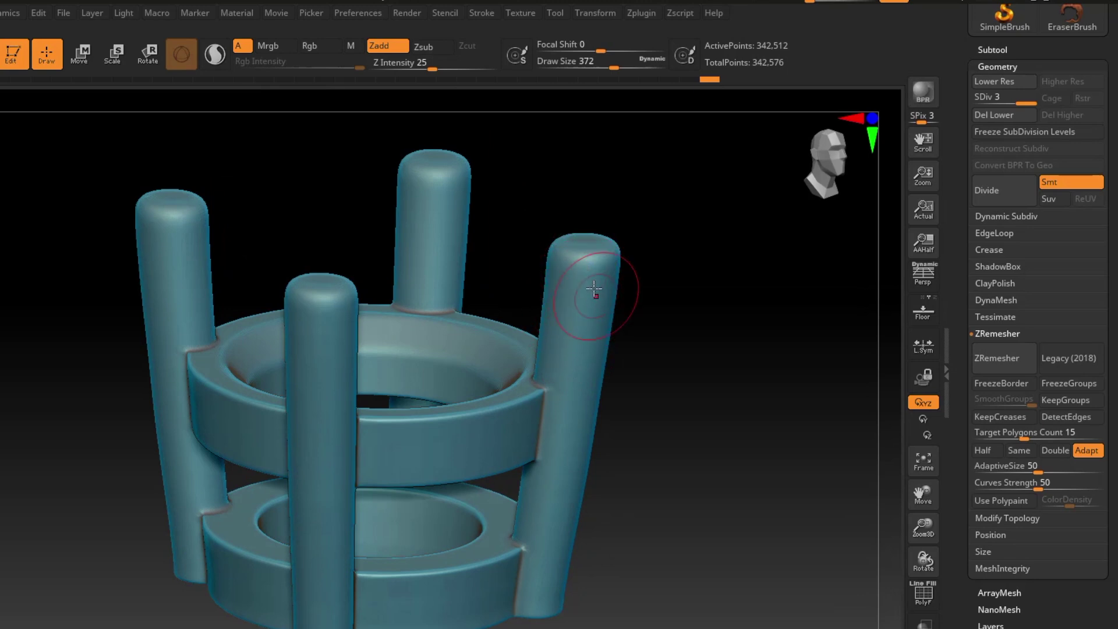
right_click_drag(568, 359, 569, 379)
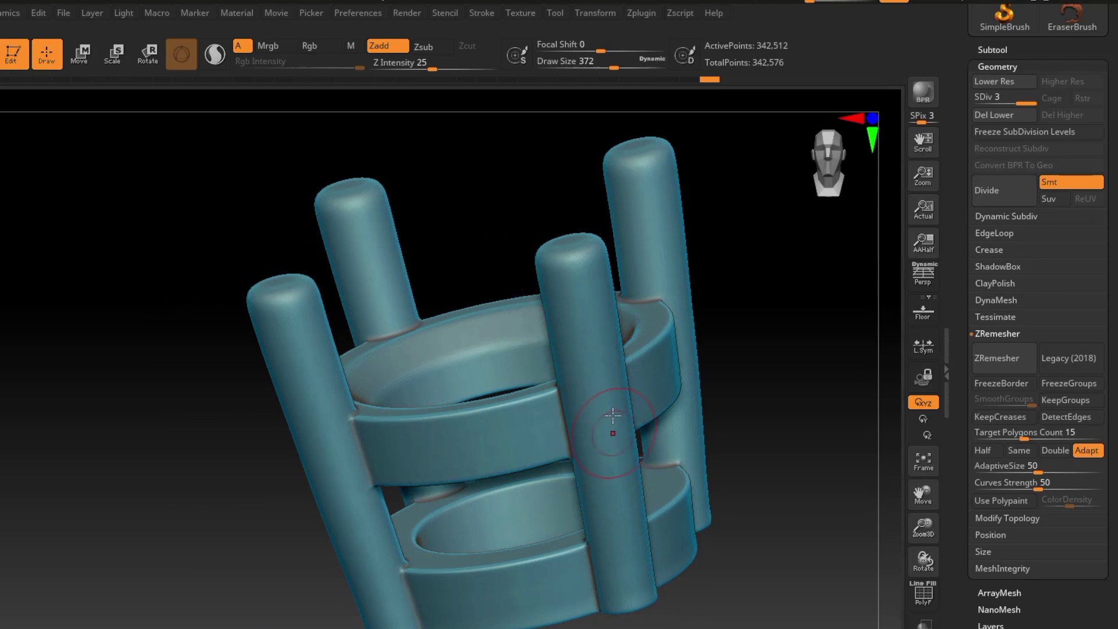
right_click_drag(531, 475, 500, 466)
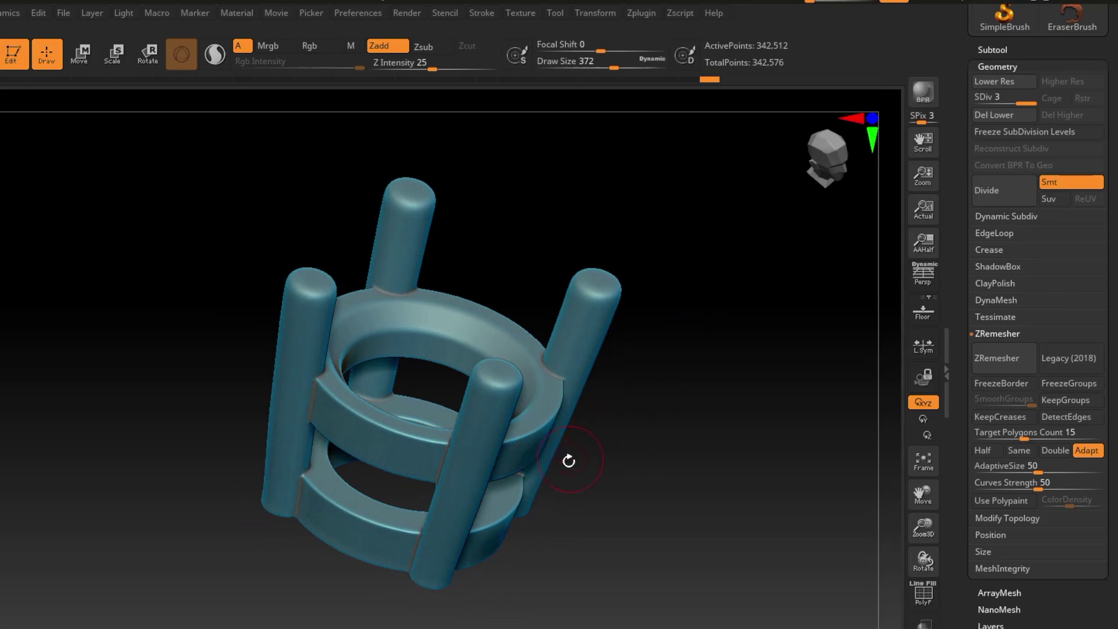
- Undo both subdivisions of the setting's mesh
key("shift+d")
key("shift+d")
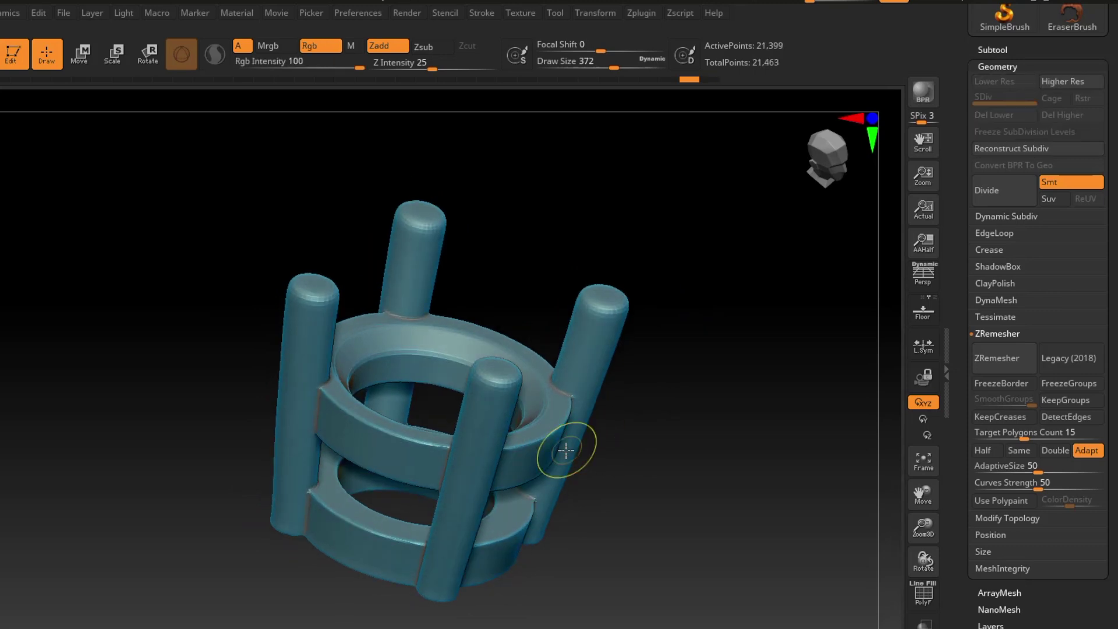
mouse_move(600, 495)
right_mouse_down()
mouse_move(606, 517)
mouse_move(606, 501)
mouse_move(594, 501)
mouse_move(617, 501)
right_mouse_up()
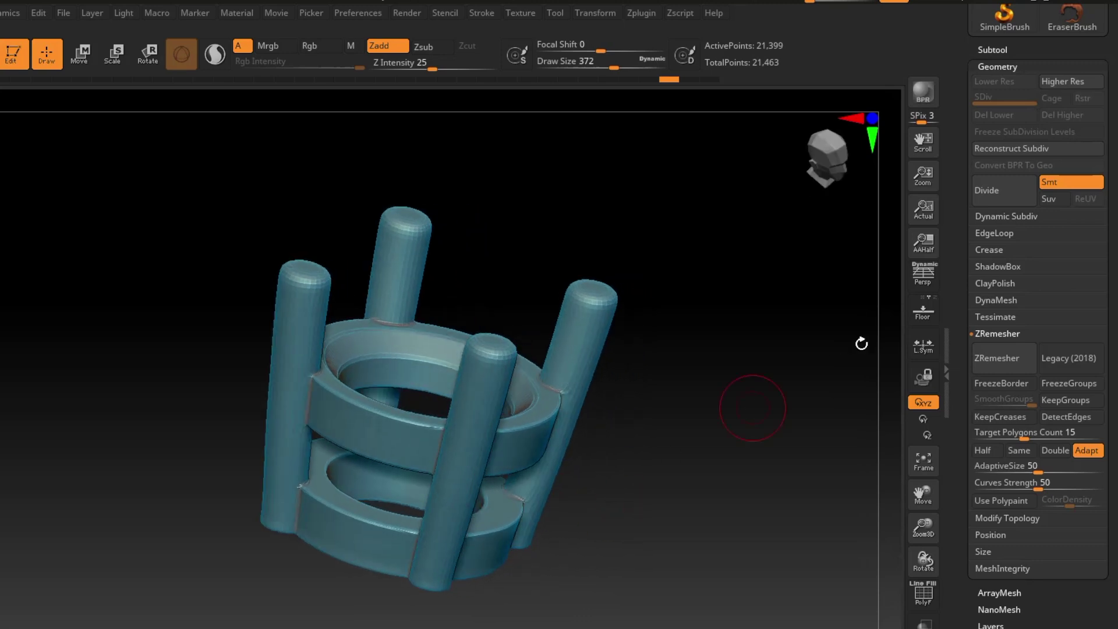
- Review the retopologized four-prong setting from several angles, checking the surfaces of its prongs and both rings
left_click_drag(1115, 168, 1112, 303)
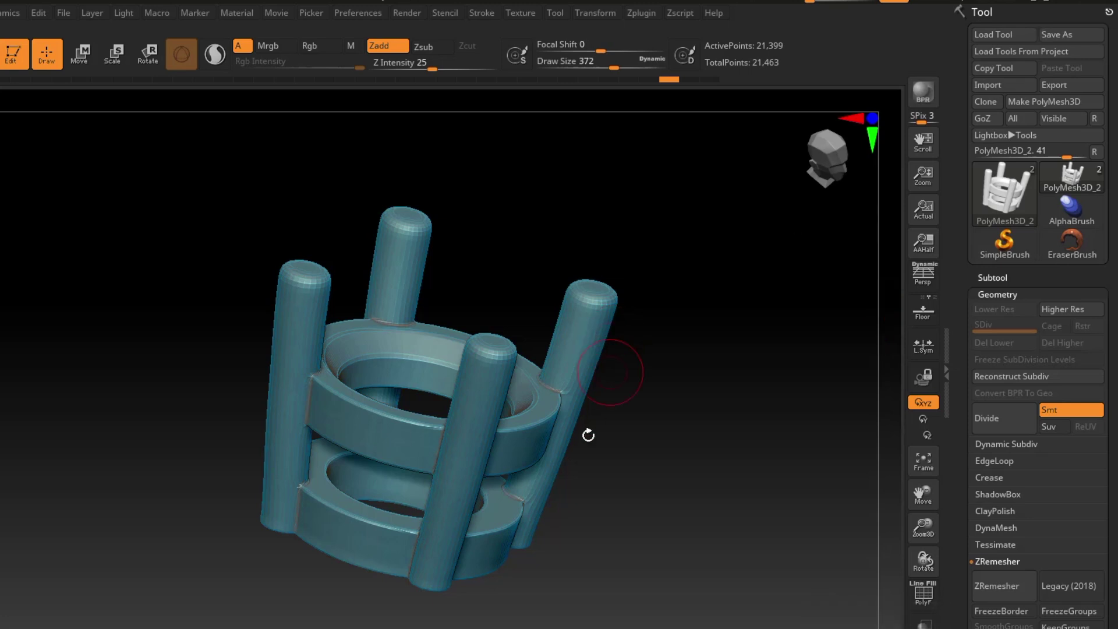
left_click_drag(589, 434, 586, 447)
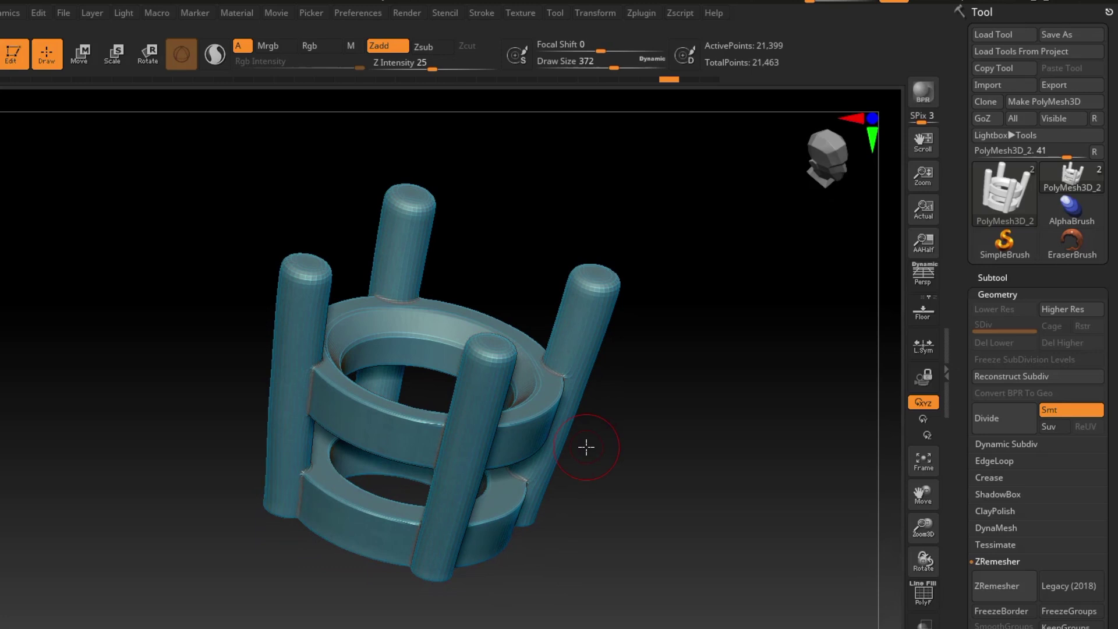
mouse_move(586, 447)
left_mouse_down()
mouse_move(601, 430)
mouse_move(588, 439)
left_mouse_up()
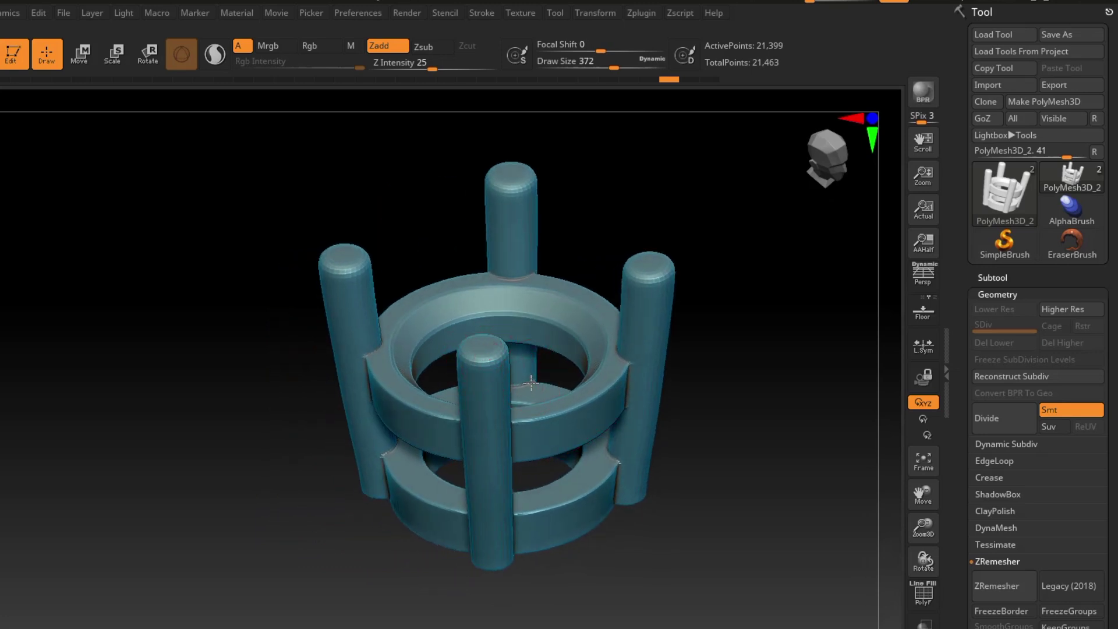
mouse_move(530, 377)
left_mouse_down()
mouse_move(575, 370)
mouse_move(492, 389)
mouse_move(532, 399)
mouse_move(514, 374)
mouse_move(532, 390)
left_mouse_up()
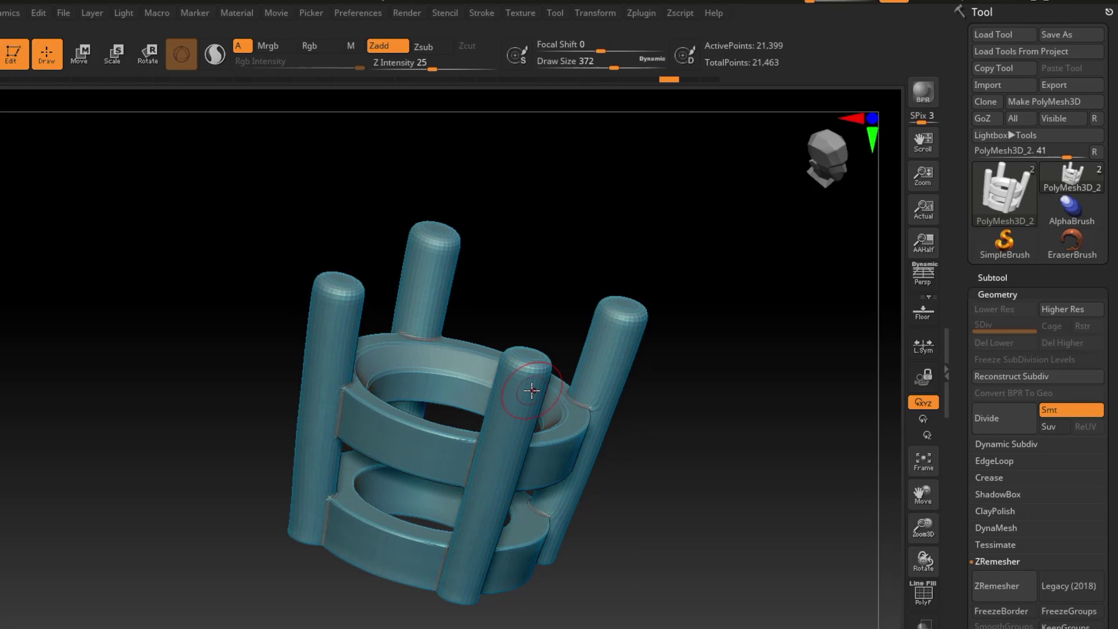
right_click_drag(532, 390, 537, 408)
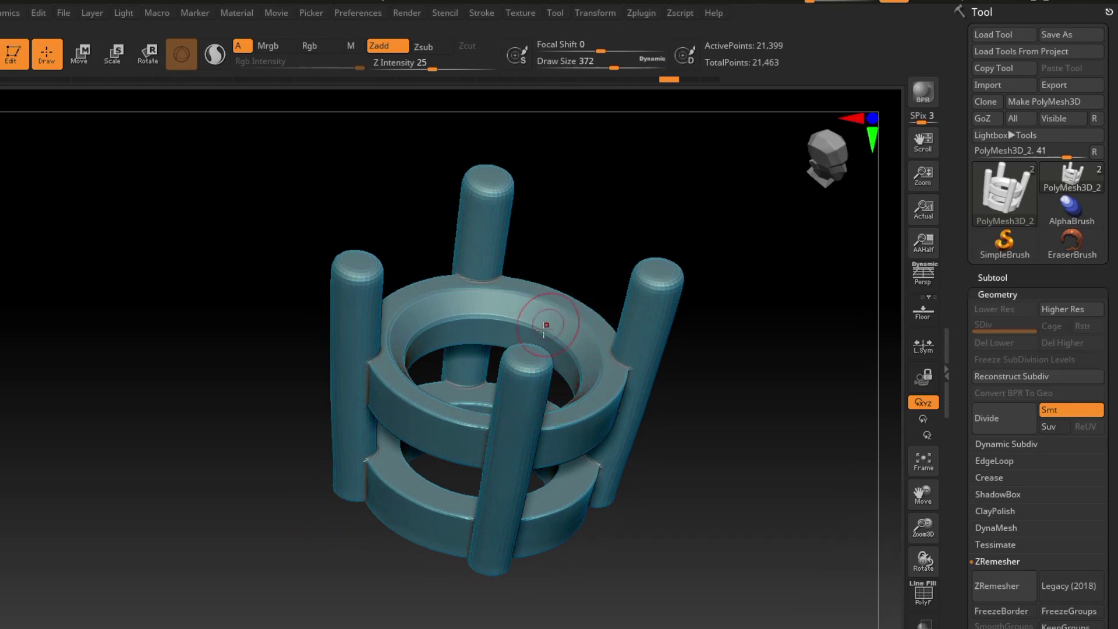
mouse_move(592, 438)
right_mouse_down()
mouse_move(573, 399)
mouse_move(585, 419)
mouse_move(514, 393)
right_mouse_up()
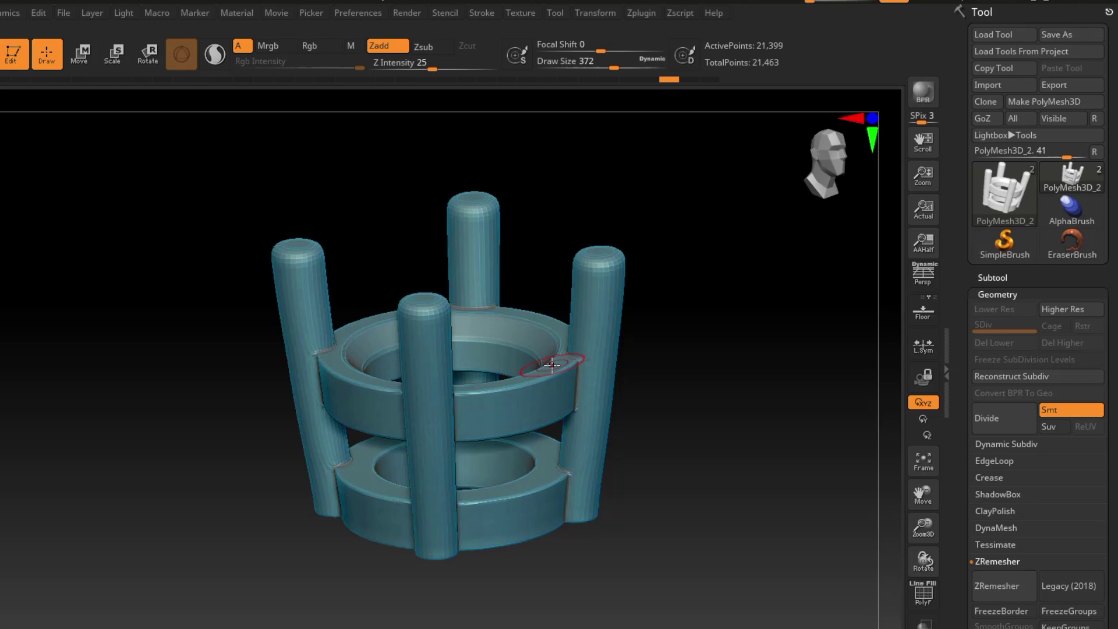
right_click_drag(552, 365, 515, 387)
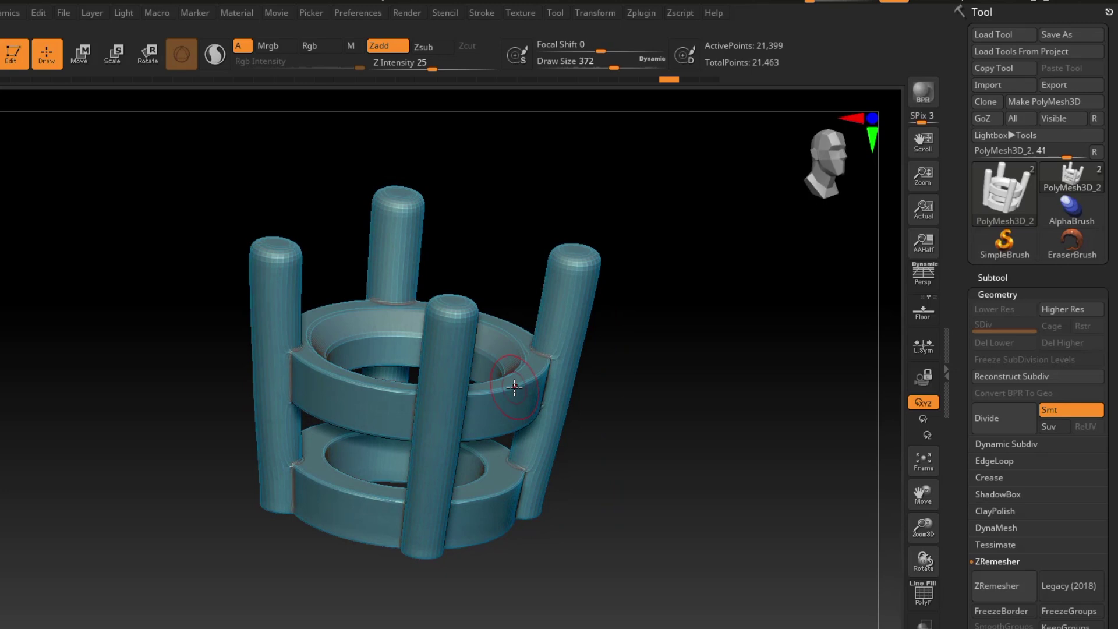
right_click_drag(511, 384, 543, 418, "alt")
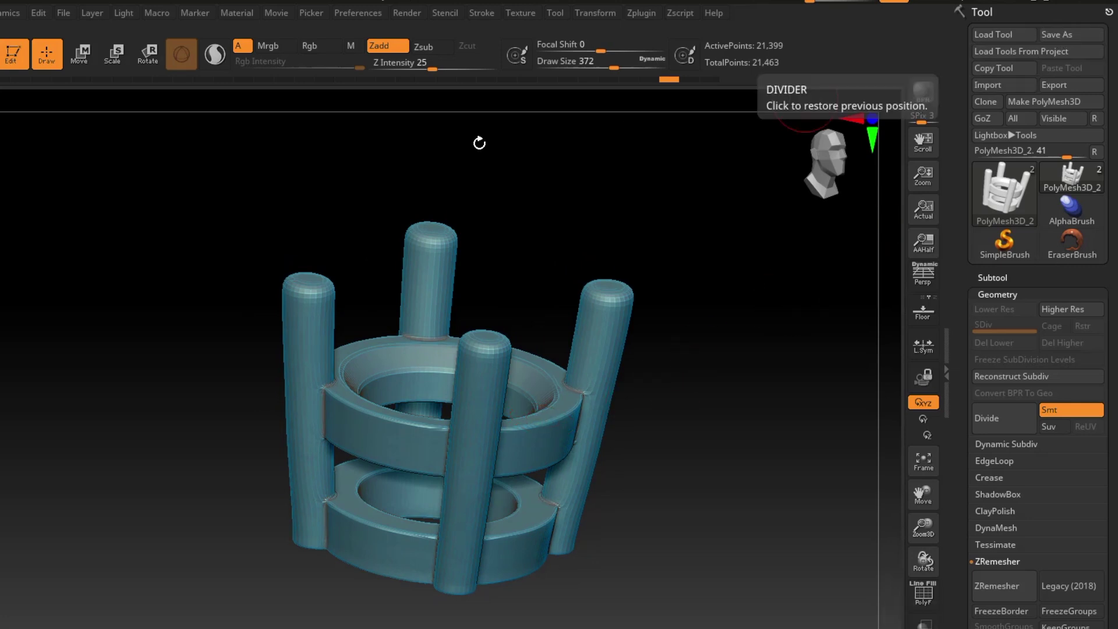
right_click_drag(465, 362, 807, 349)
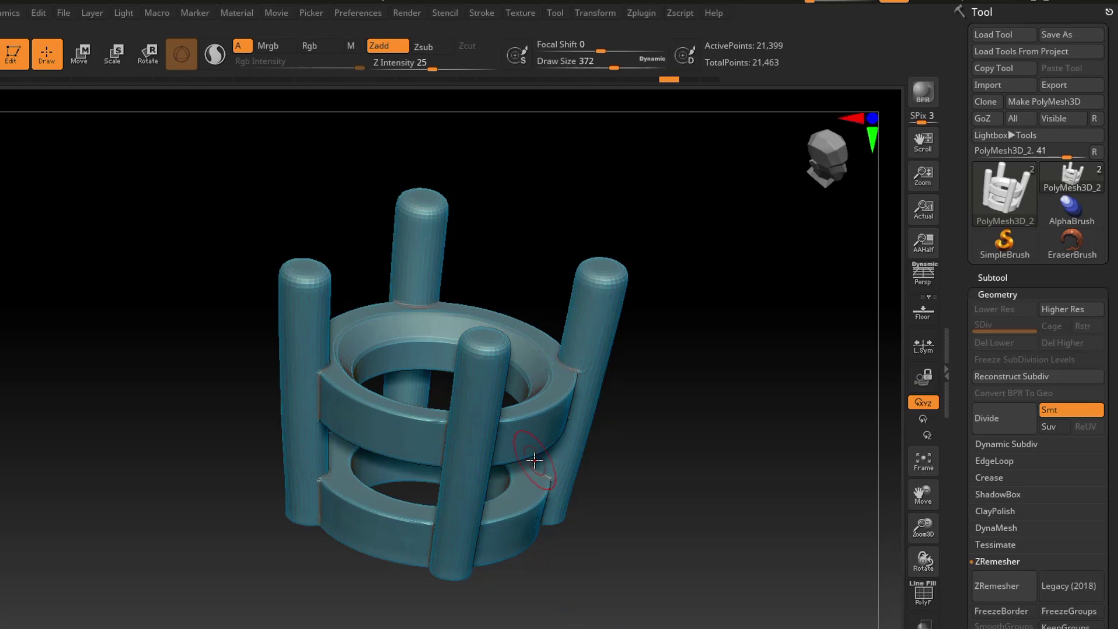
right_click_drag(534, 460, 550, 500)
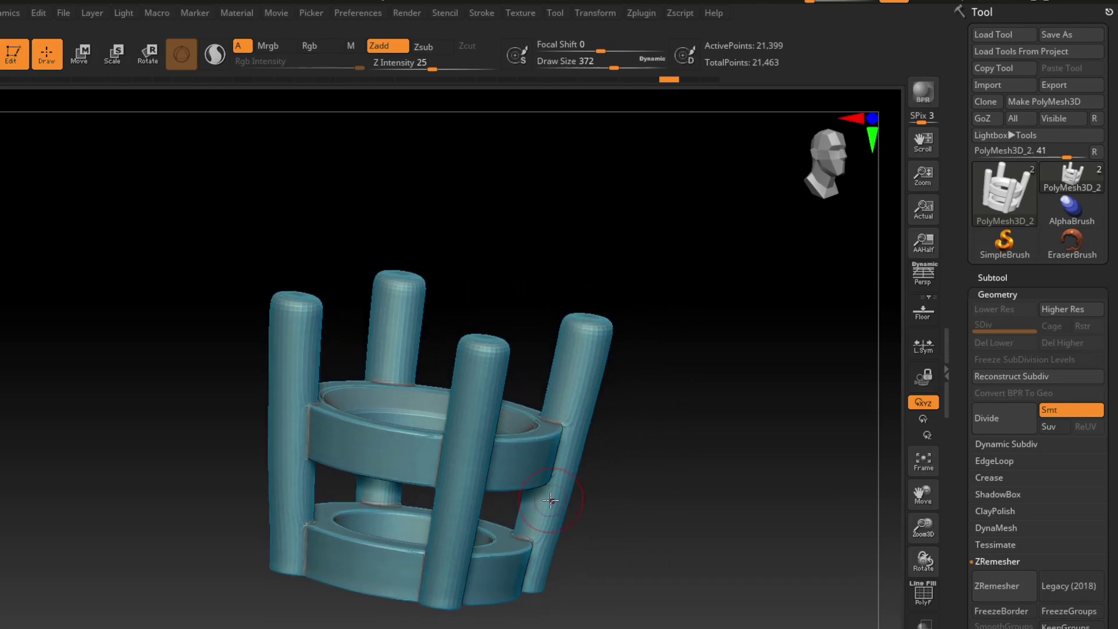